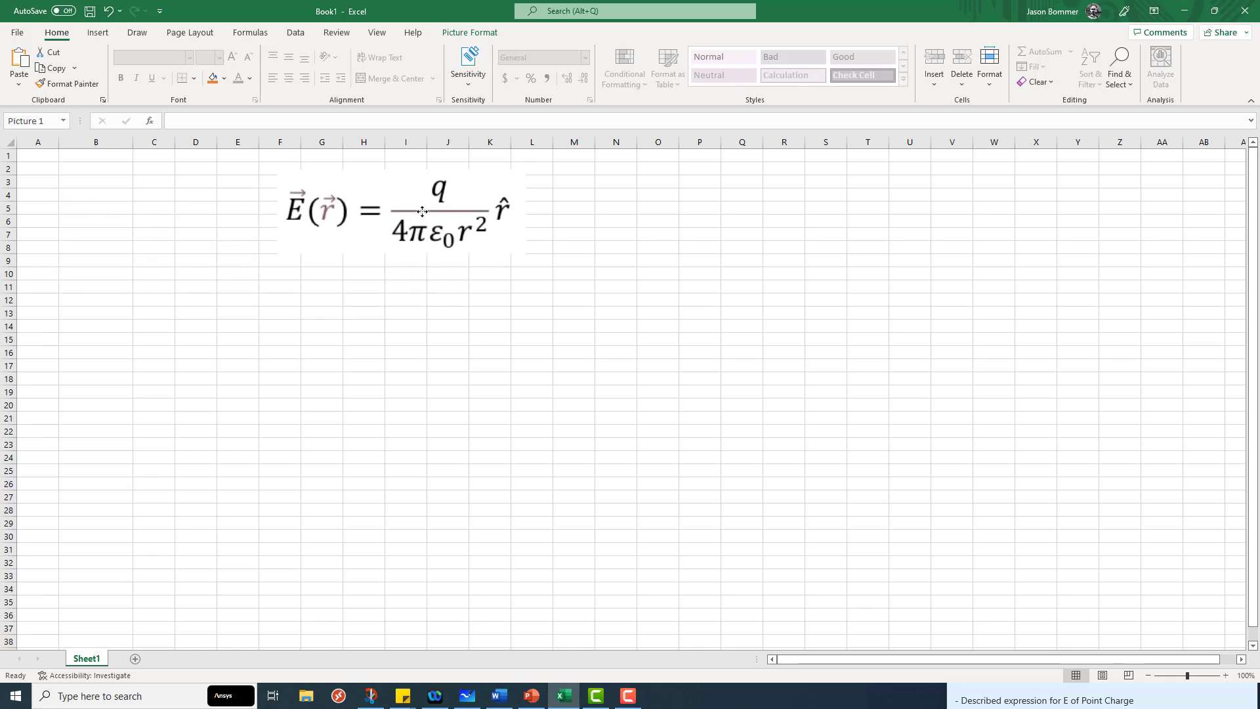
- Widen column A to more than double its original width
{"action": "left_click", "coordinate": [169, 223]}
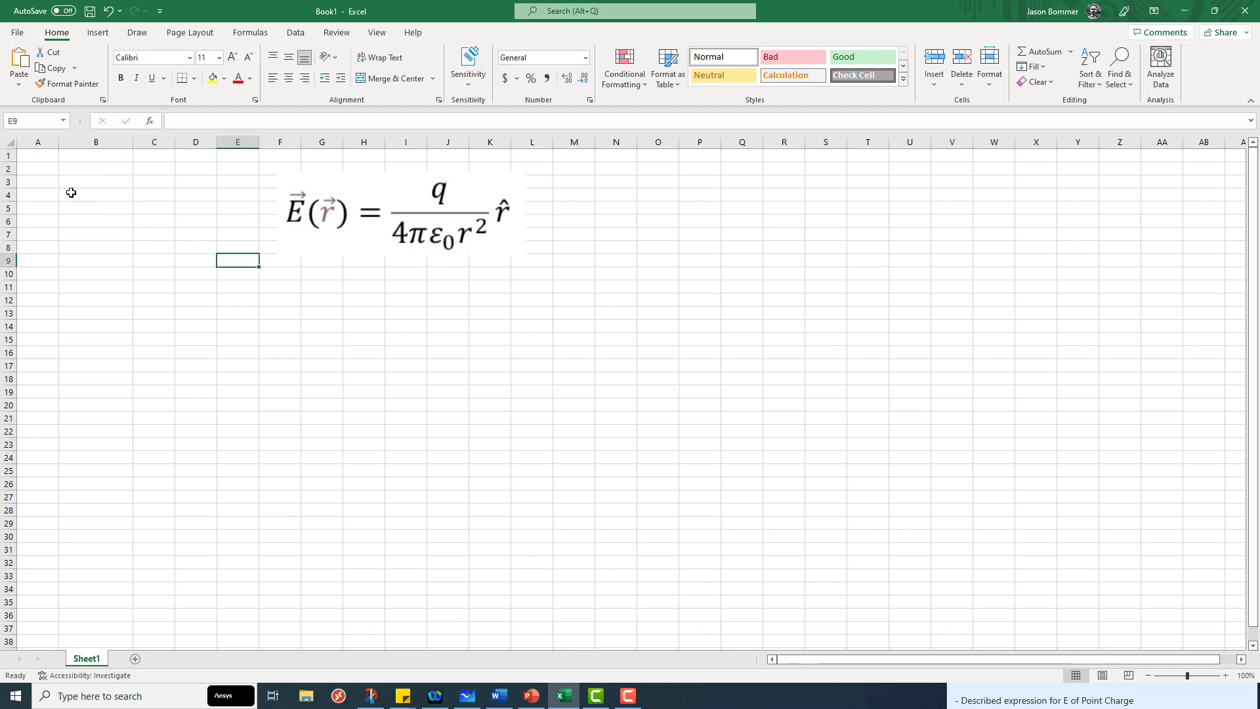
{"action": "left_click", "coordinate": [39, 157]}
{"action": "left_click_drag", "start_coordinate": [58, 144], "coordinate": [117, 144]}
{"action": "left_click", "coordinate": [132, 242]}
- Enter the table headers "quantity" in A1 and "description" in B1
{"action": "left_click", "coordinate": [68, 156]}
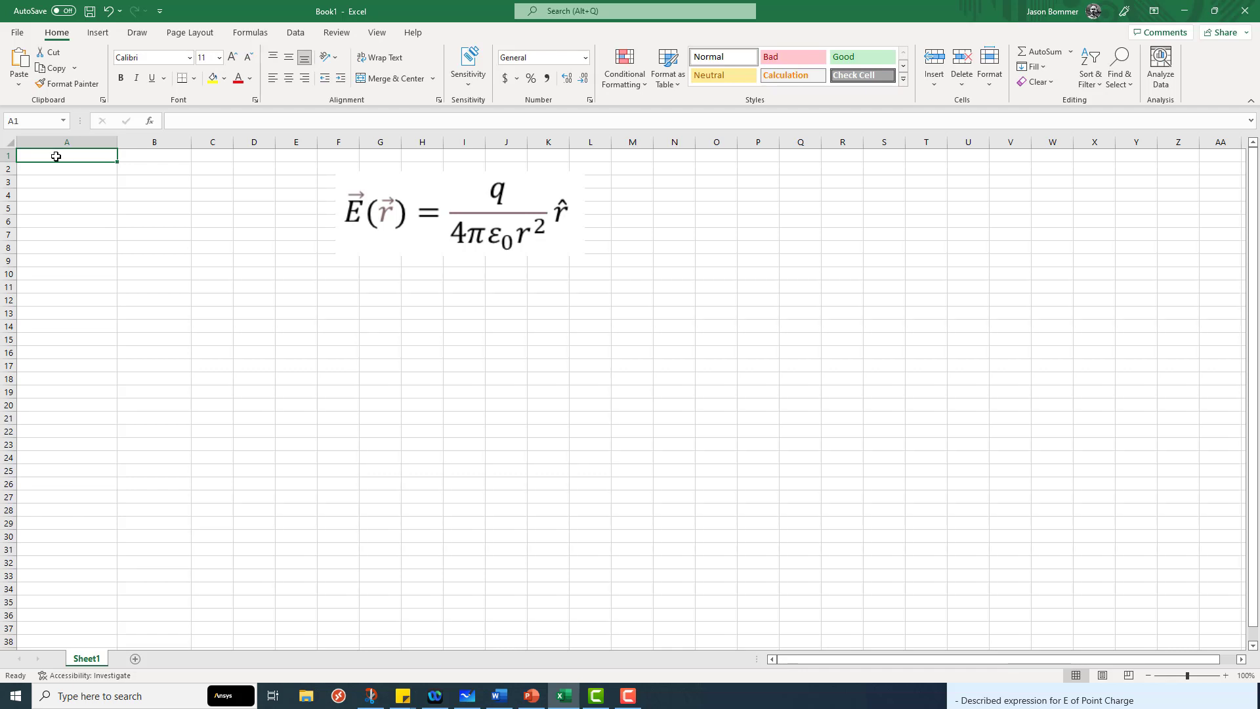
{"action": "type", "text": "q"}
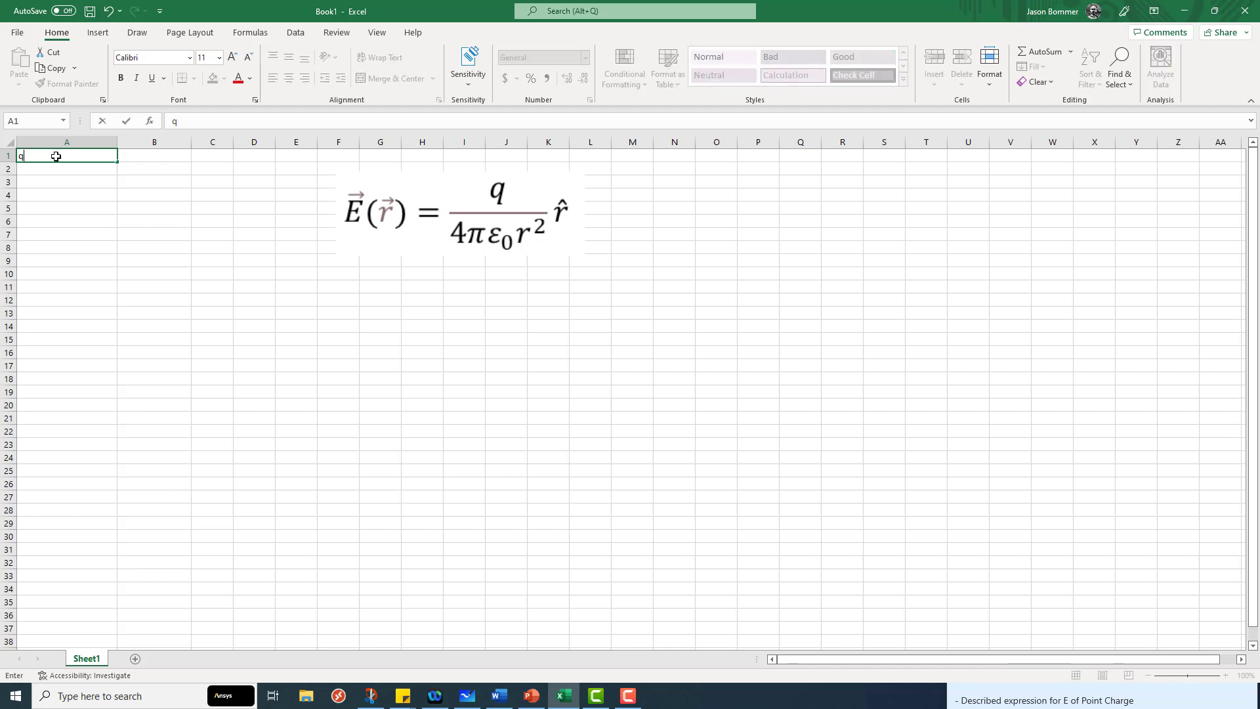
{"action": "key", "text": "Tab"}
{"action": "left_click", "coordinate": [55, 157]}
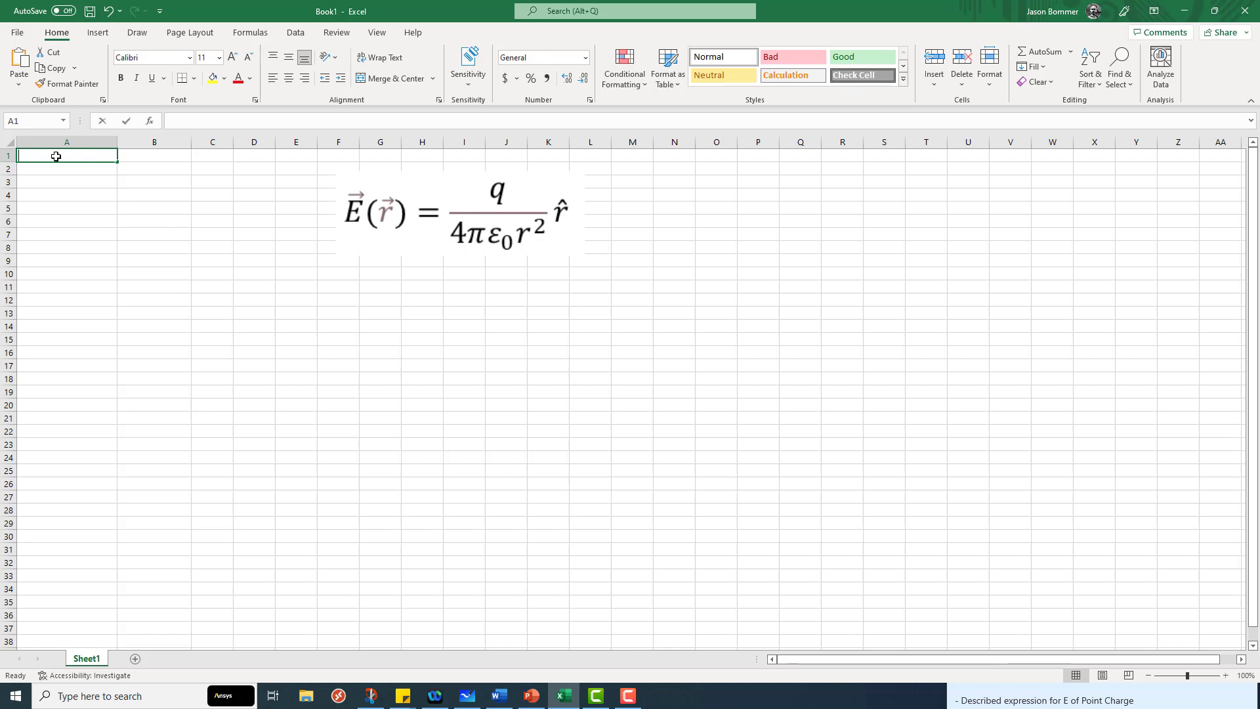
{"action": "type", "text": "quantir"}
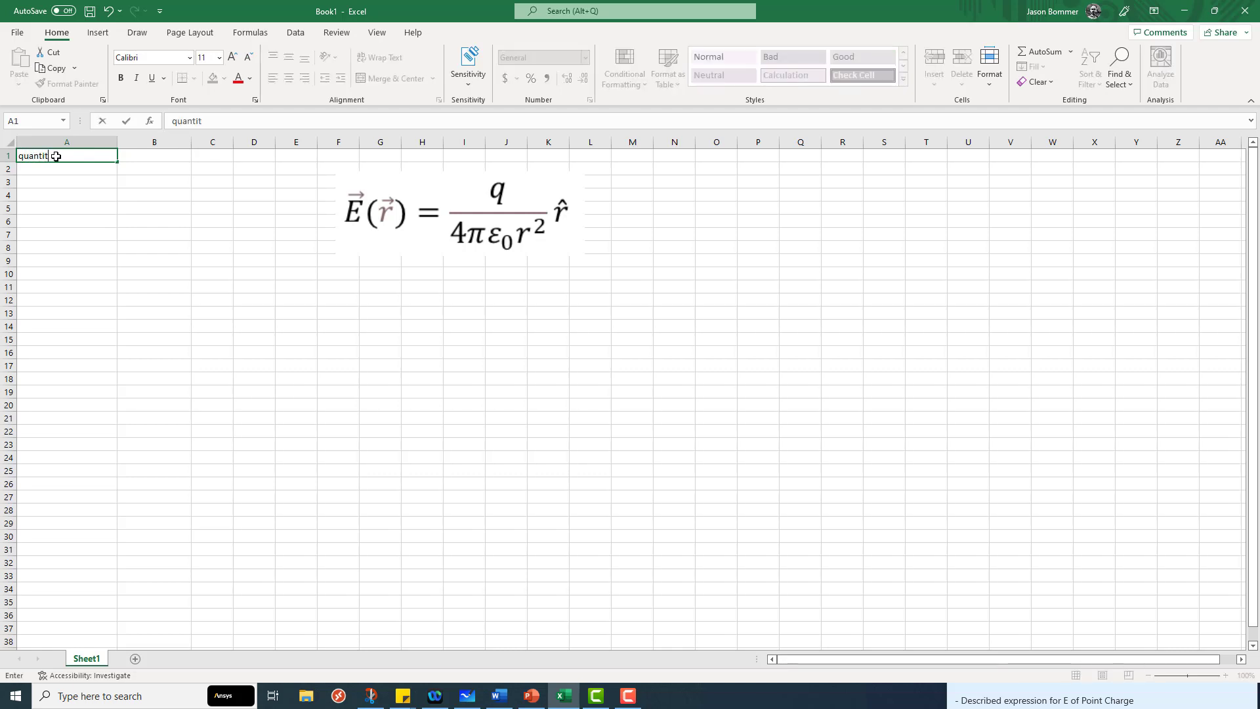
{"action": "type", "text": "y"}
{"action": "key", "text": "Tab"}
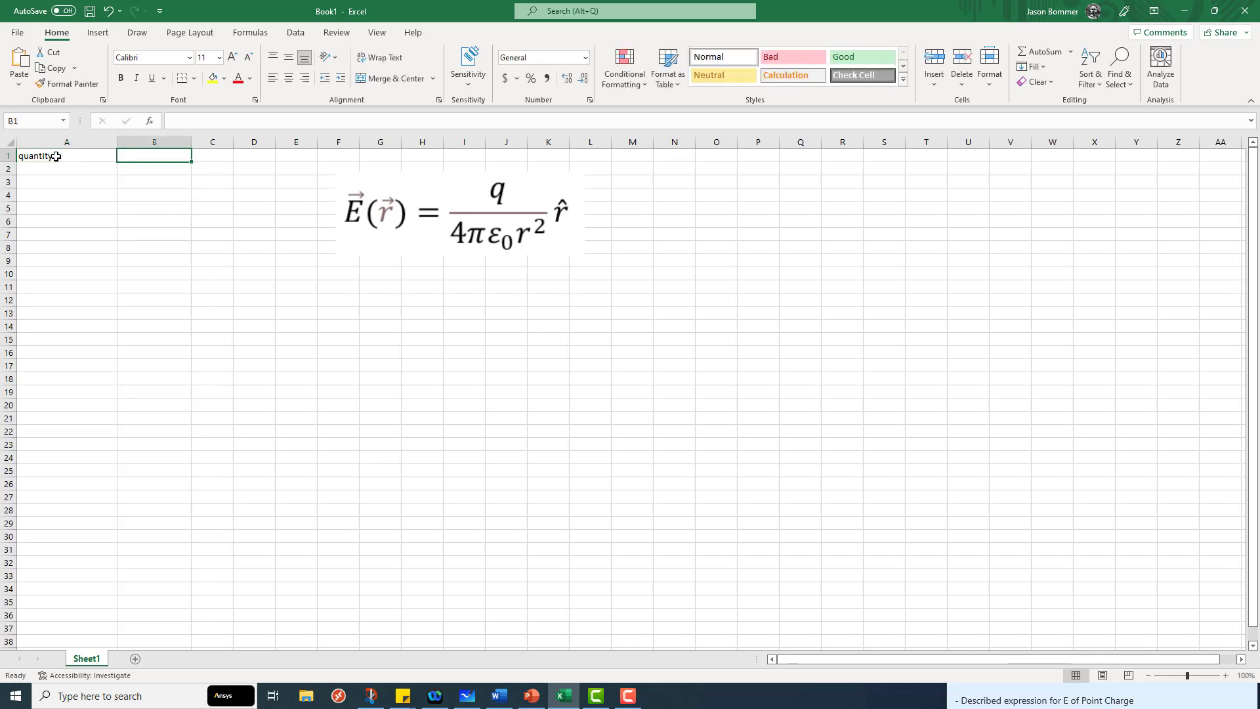
{"action": "type", "text": "desc"}
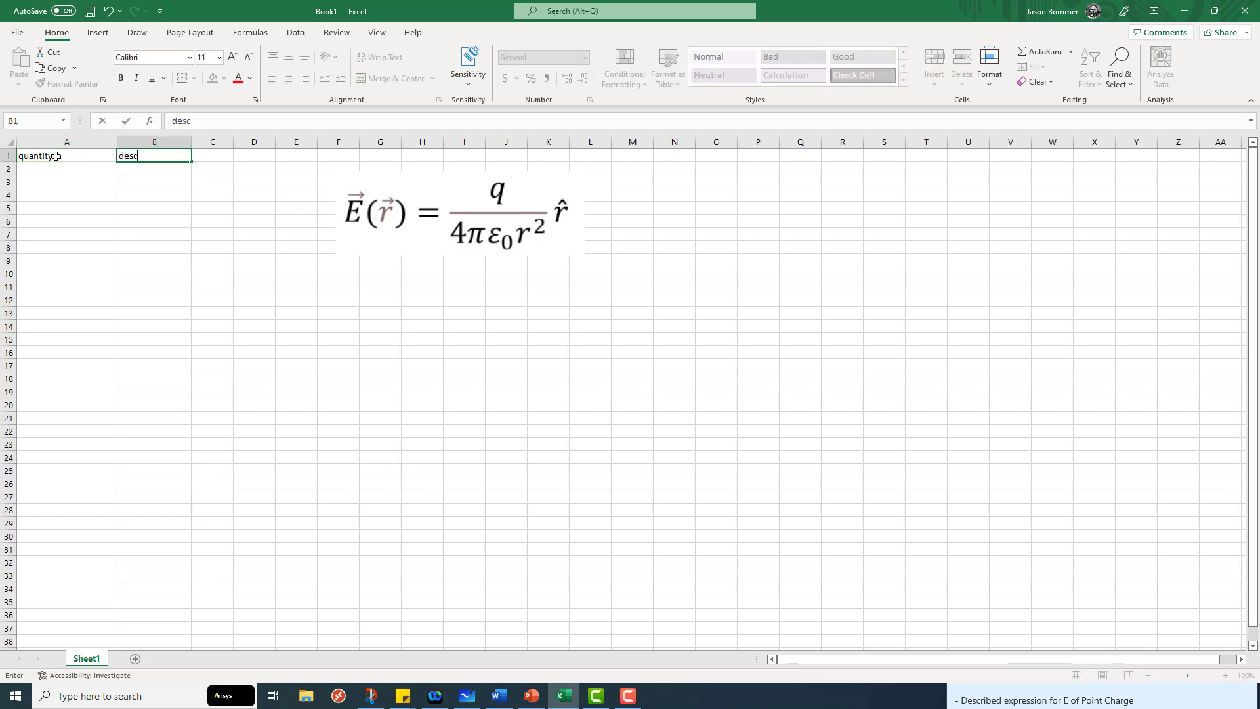
{"action": "type", "text": "ription"}
{"action": "key", "text": "Return"}
- Add the header "value" in C1, correcting any misspelling
{"action": "key", "text": "Right"}
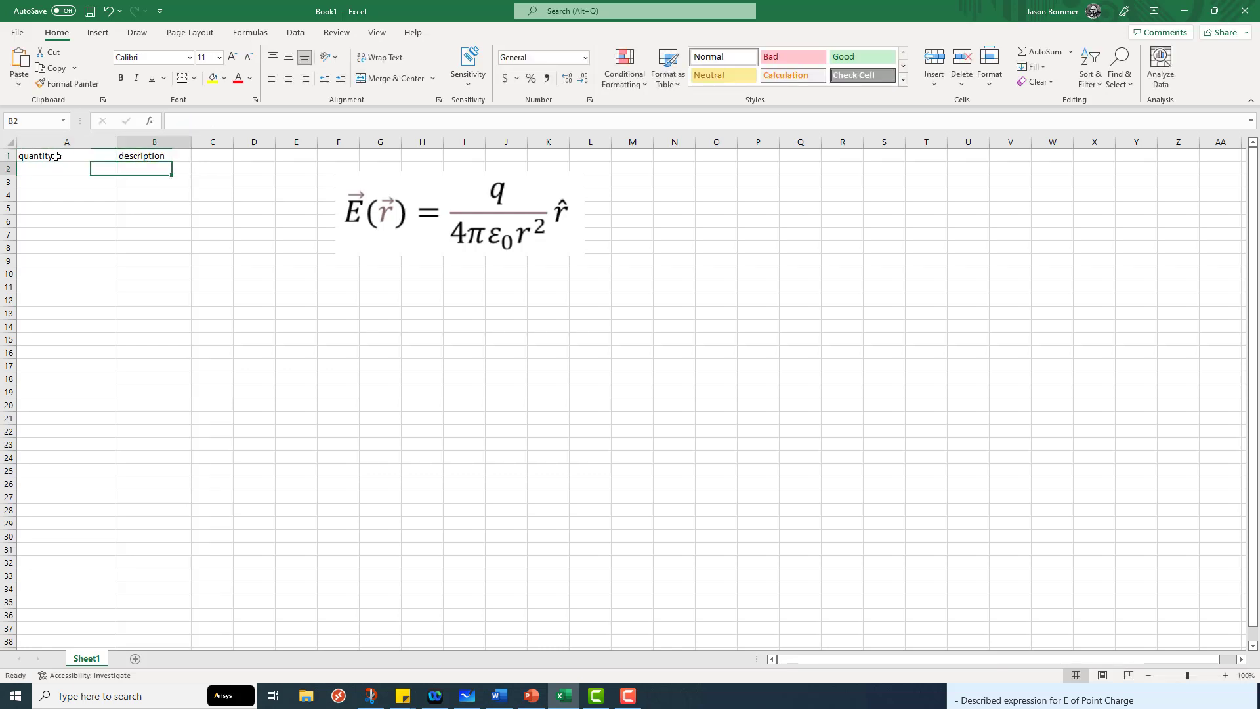
{"action": "key", "text": "Left"}
{"action": "key", "text": "Right"}
{"action": "key", "text": "Right"}
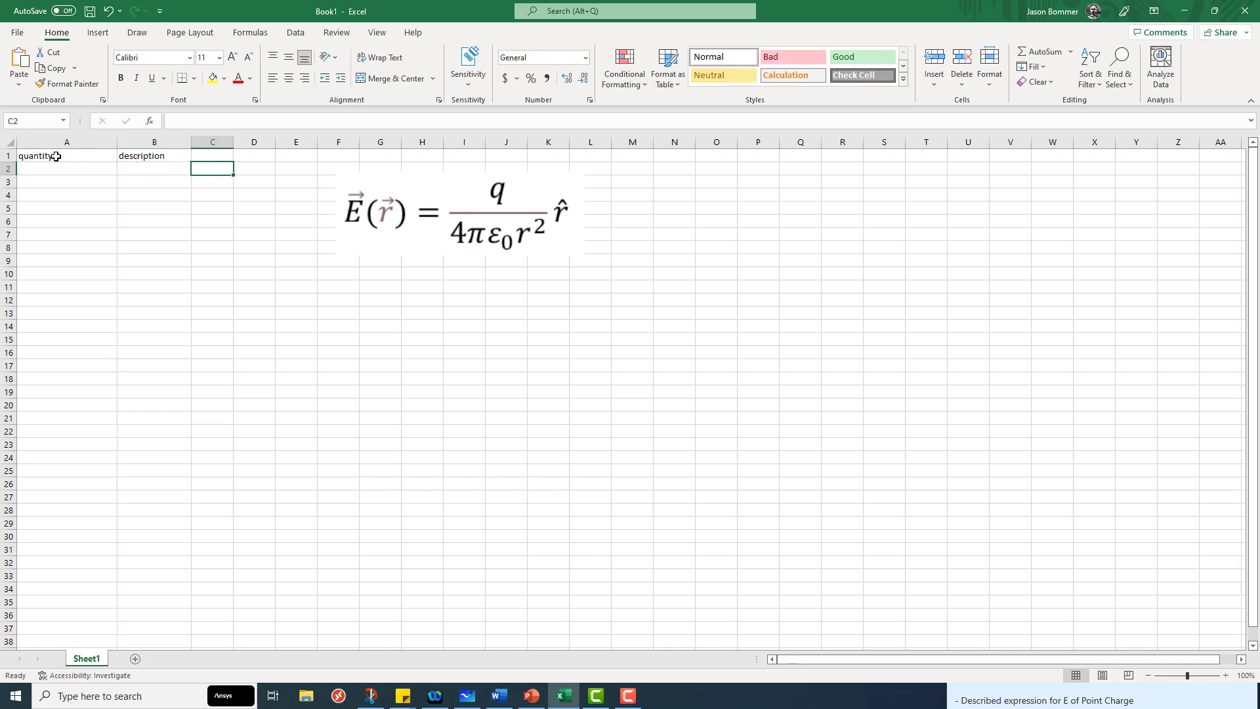
{"action": "key", "text": "Up"}
{"action": "type", "text": "va"}
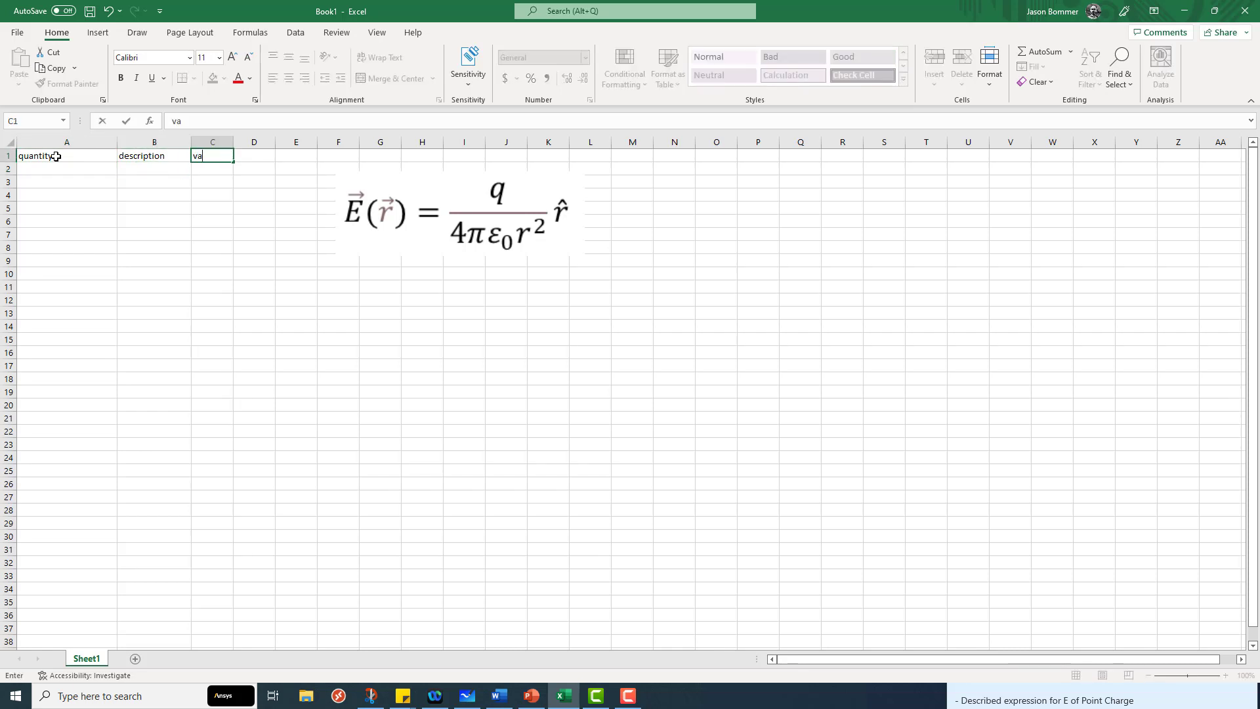
{"action": "type", "text": "luw"}
{"action": "key", "text": "Return"}
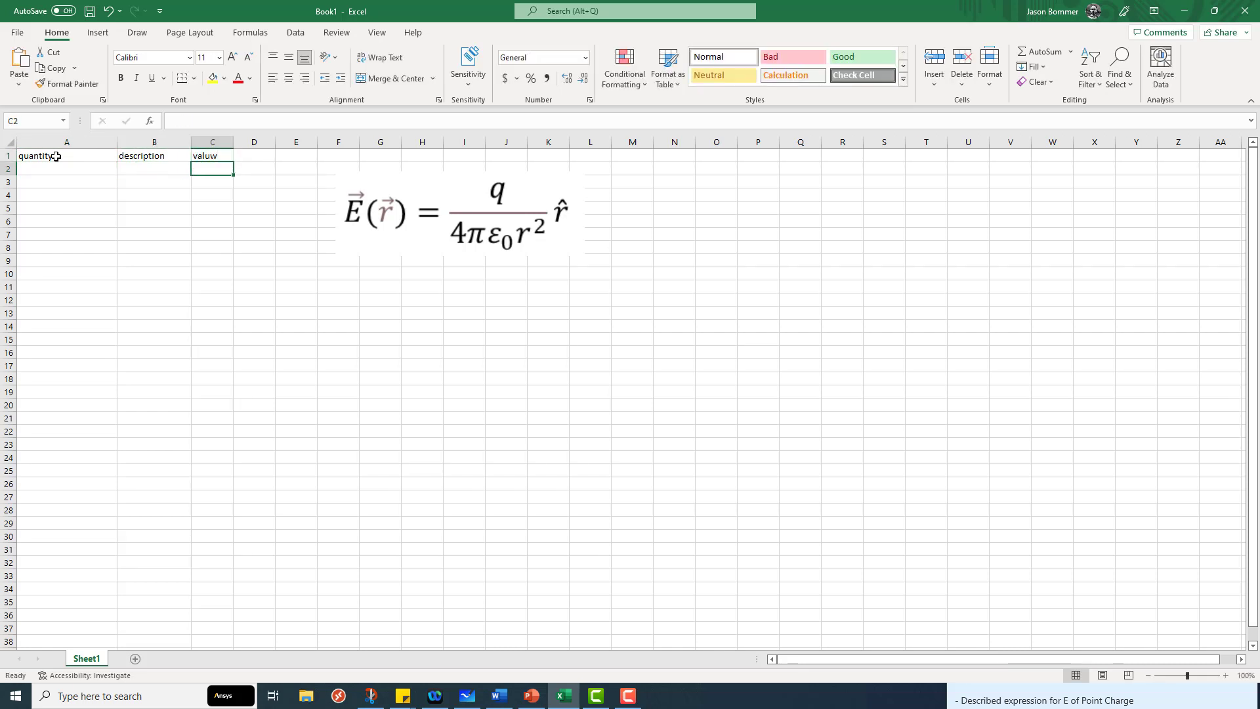
{"action": "key", "text": "Up"}
{"action": "type", "text": "value"}
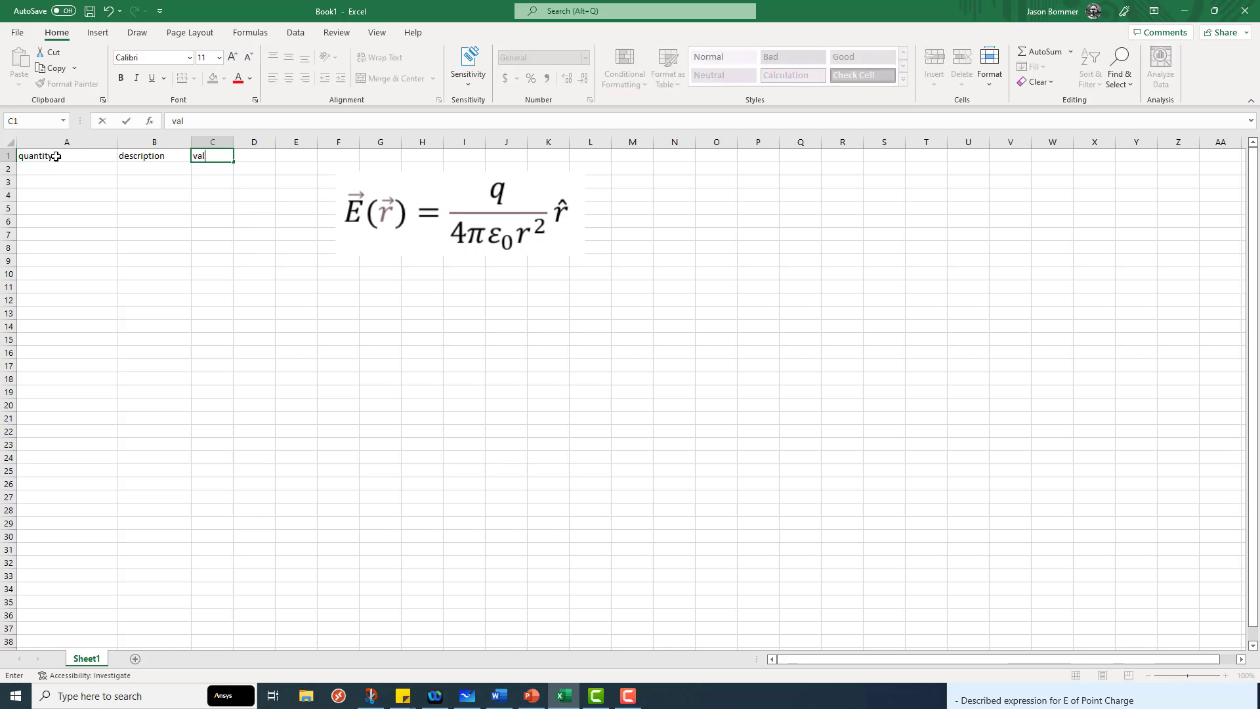
{"action": "key", "text": "Return"}
- Fill row 2 with the quantity "q", the description "charge" and the value 1
{"action": "key", "text": "Left"}
{"action": "key", "text": "Left"}
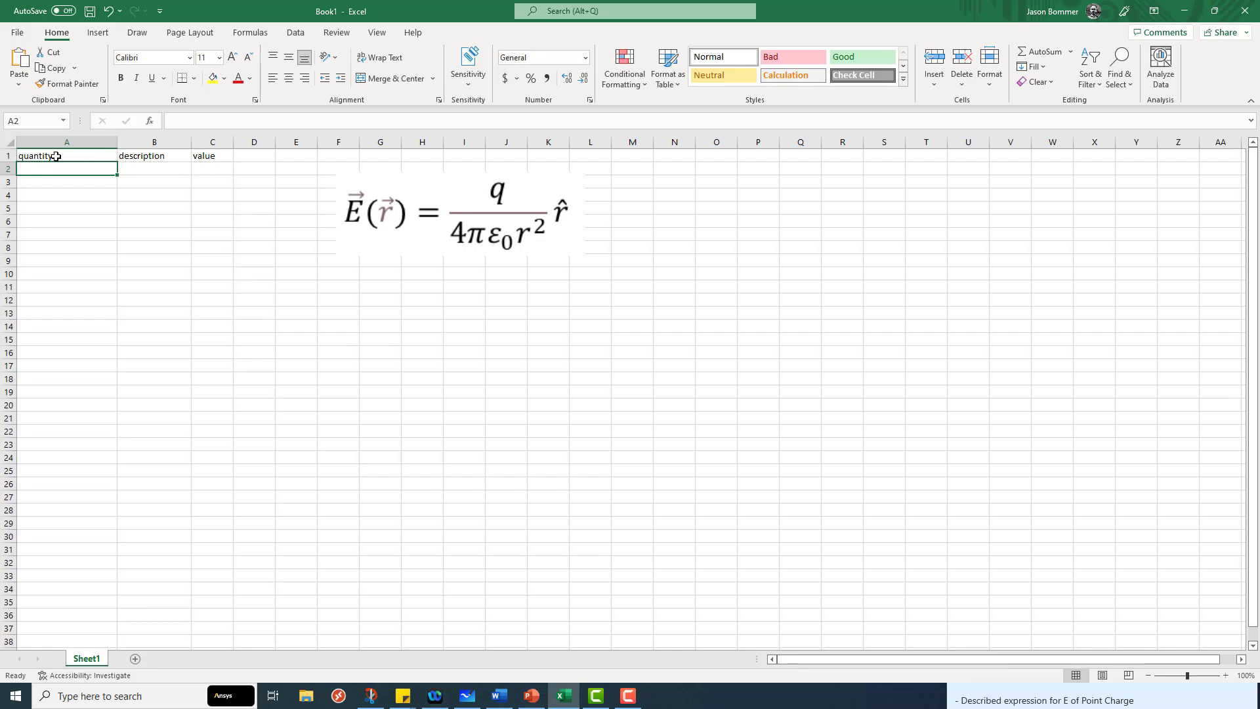
{"action": "type", "text": "q"}
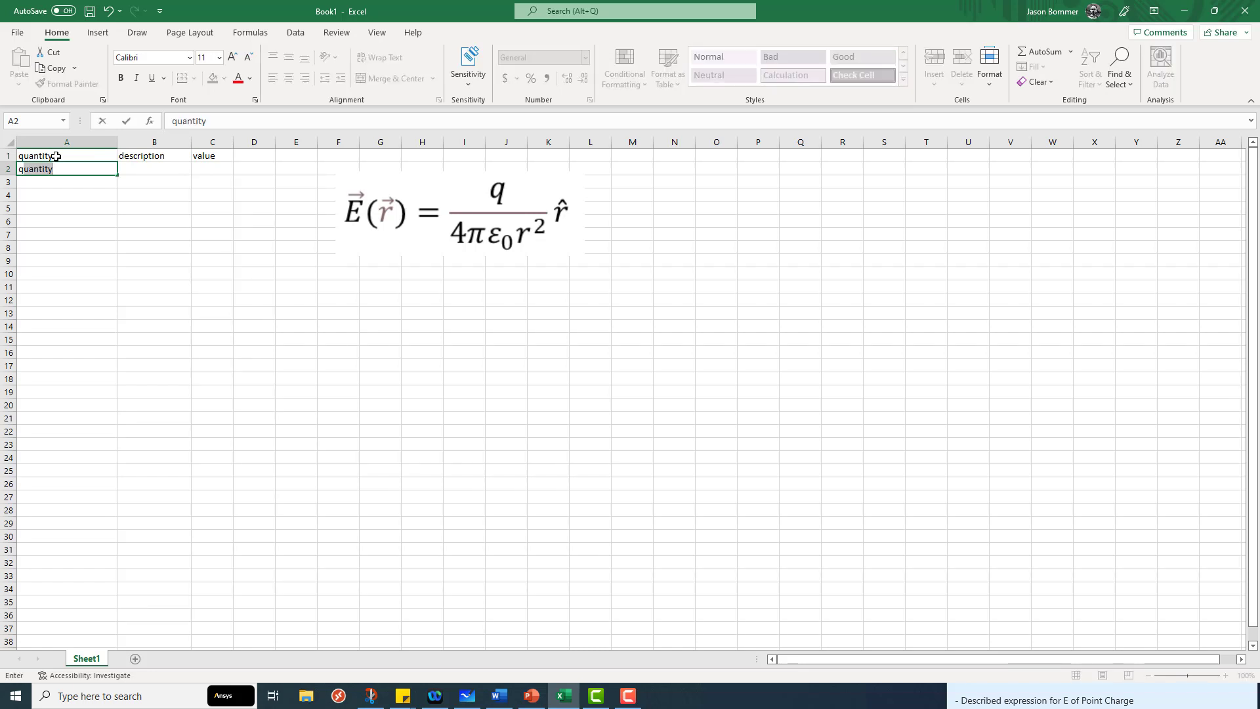
{"action": "key", "text": "BackSpace"}
{"action": "key", "text": "Right"}
{"action": "key", "text": "Right"}
{"action": "key", "text": "Left"}
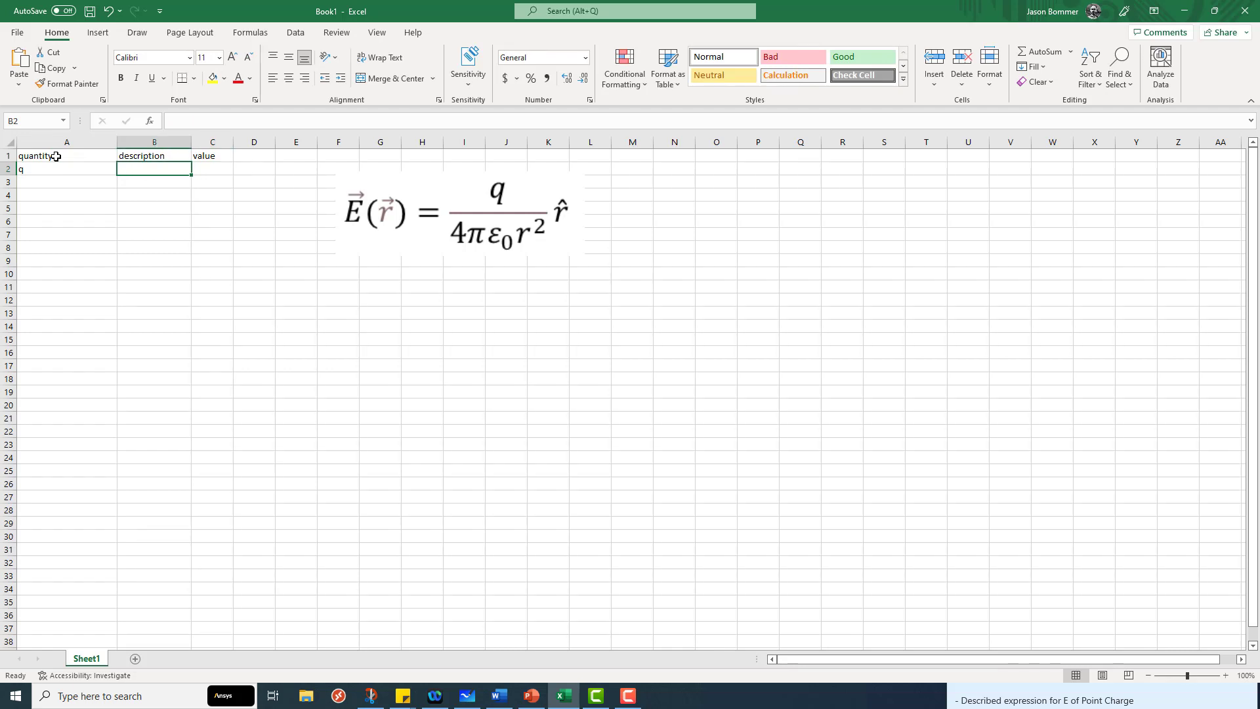
{"action": "type", "text": "charge"}
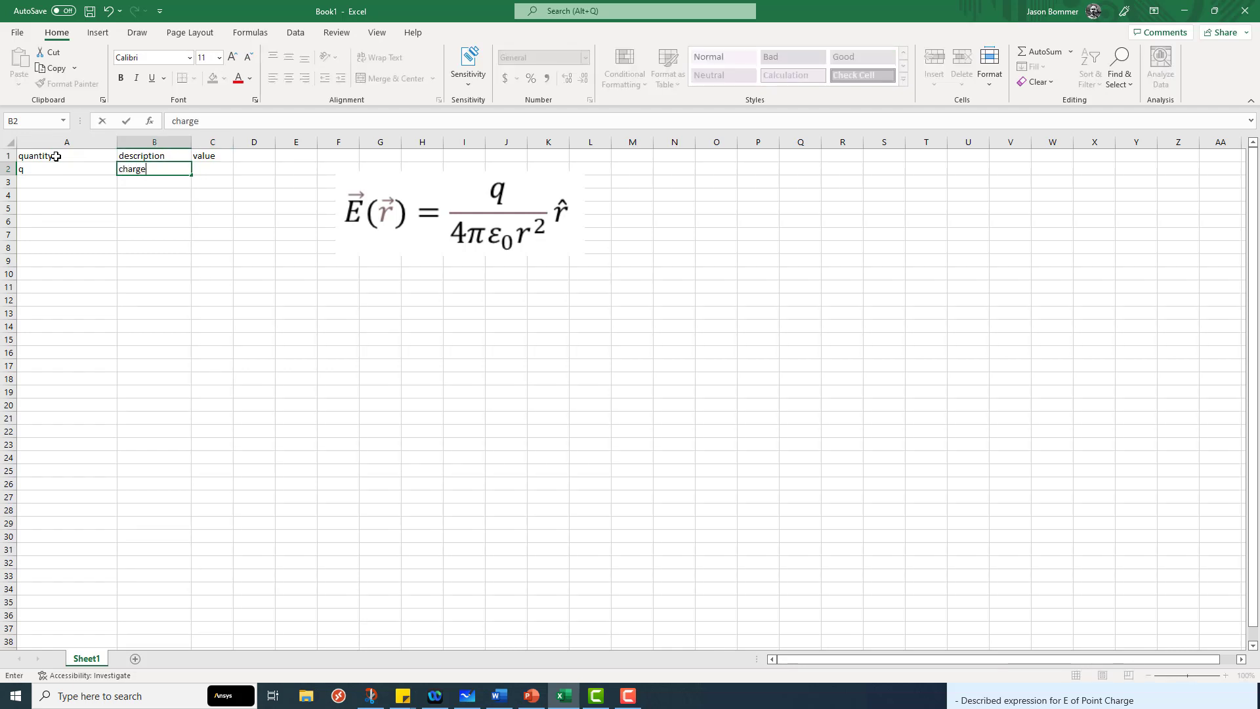
{"action": "key", "text": "Right"}
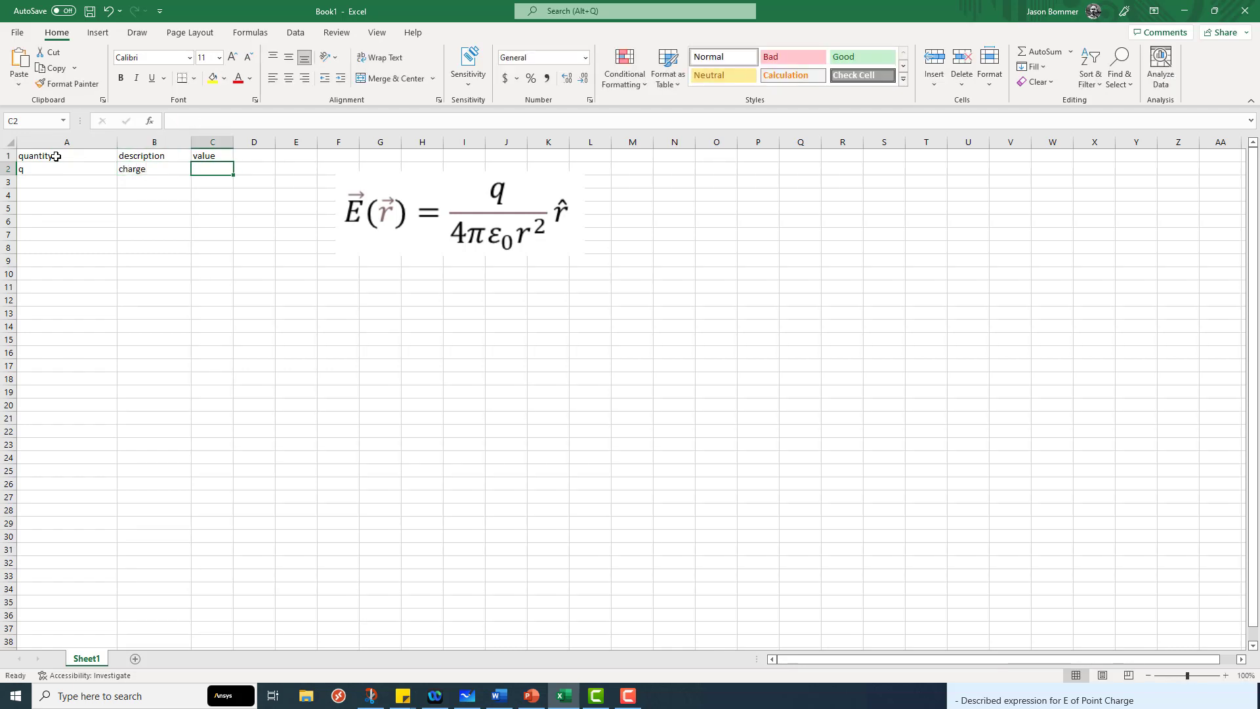
{"action": "type", "text": "1"}
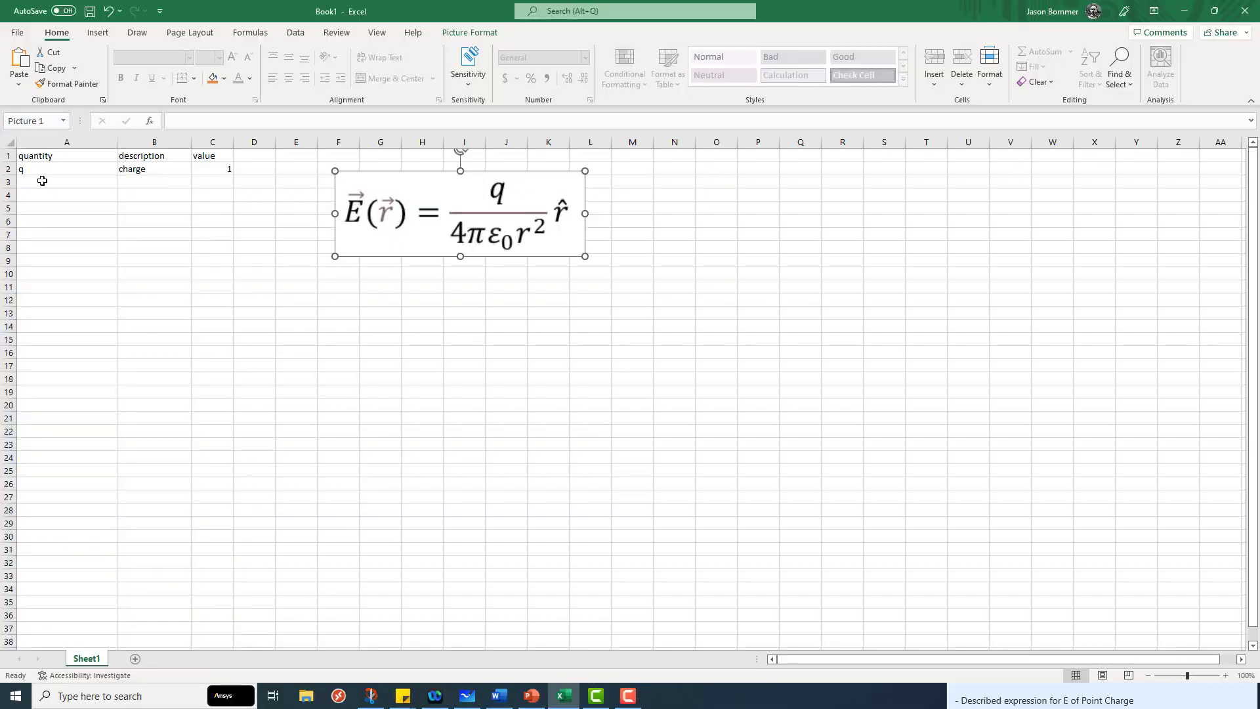
- Enter the constant 4 in C3, in the value column
{"action": "left_click", "coordinate": [42, 180]}
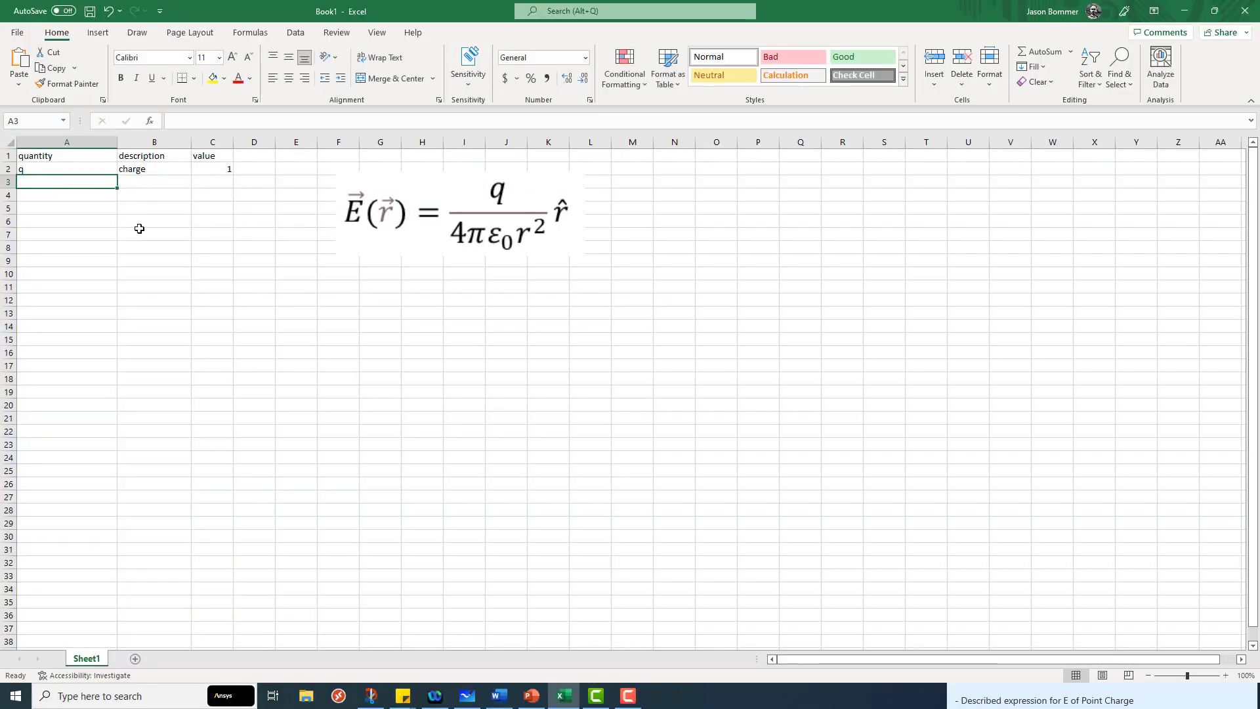
{"action": "key", "text": "Right"}
{"action": "key", "text": "Right"}
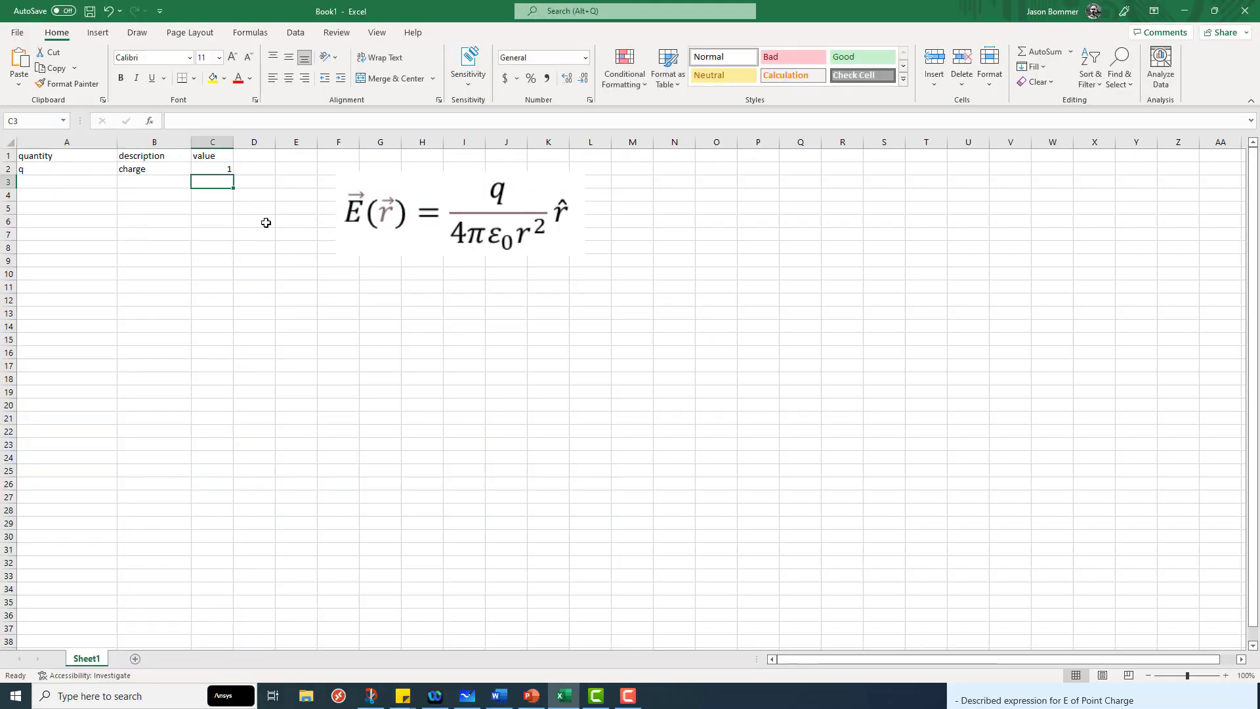
{"action": "type", "text": "4"}
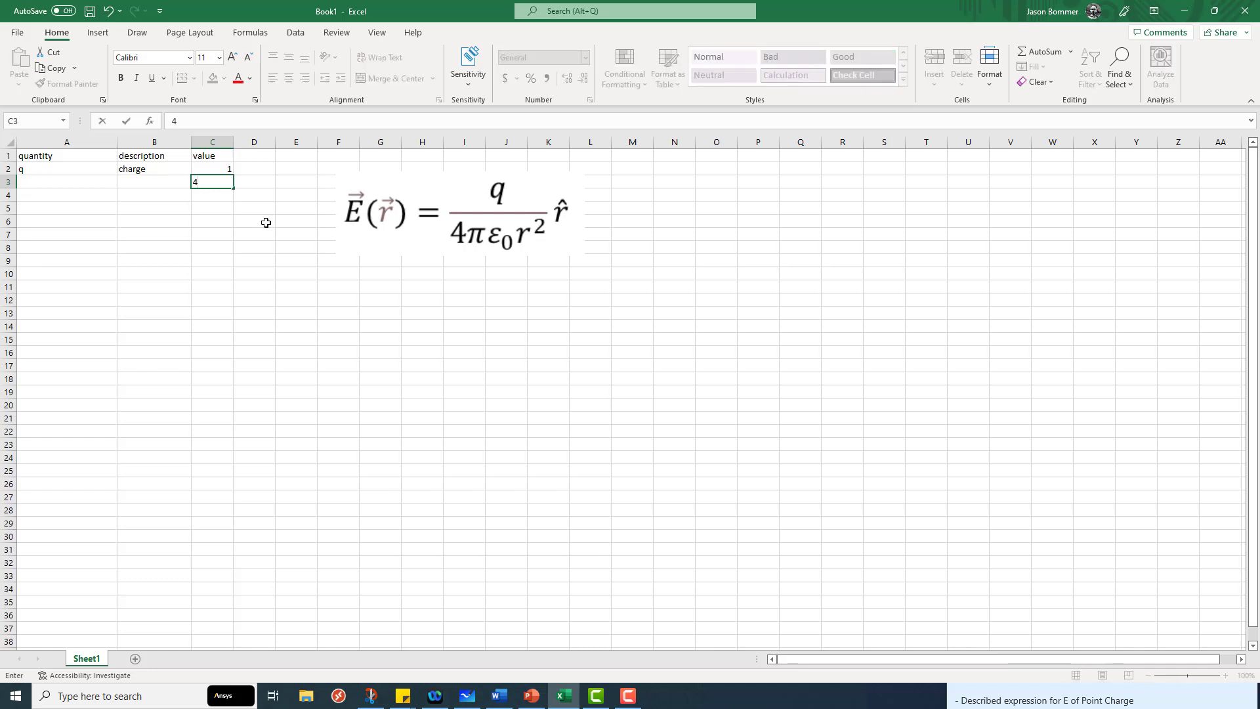
{"action": "key", "text": "Return"}
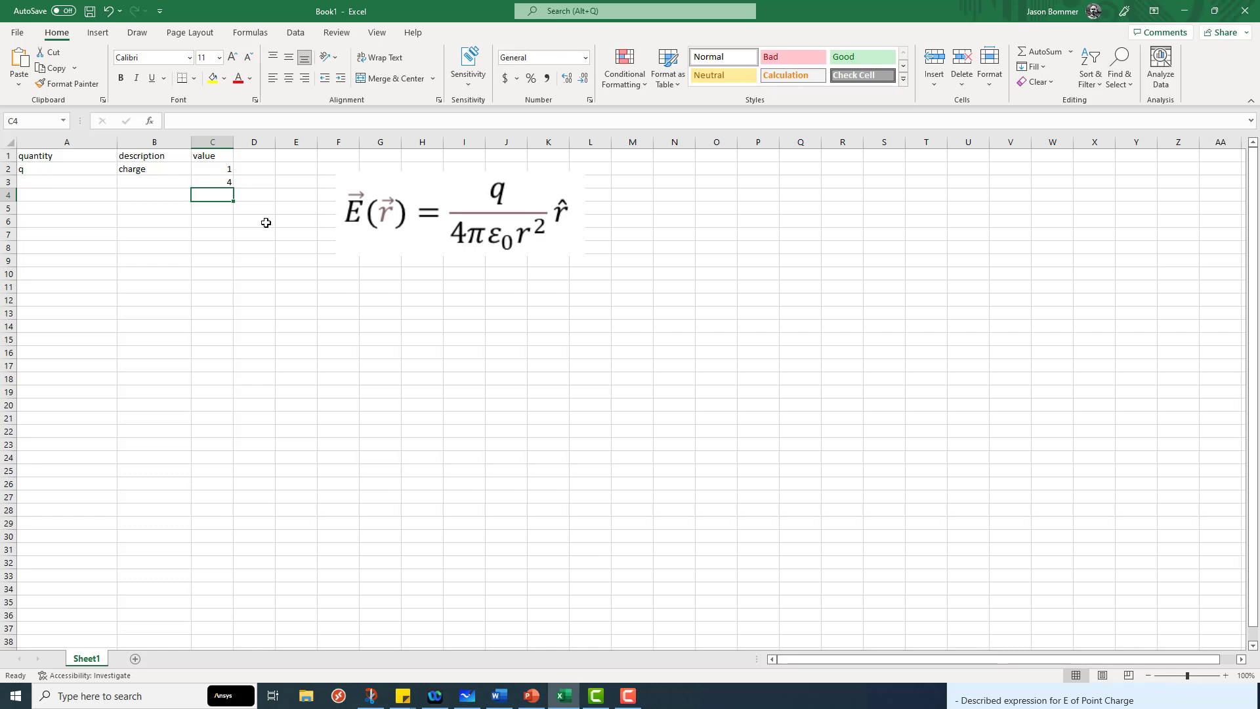
- Enter the formula =PI() in C4 for the pi factor of the equation
{"action": "type", "text": "="}
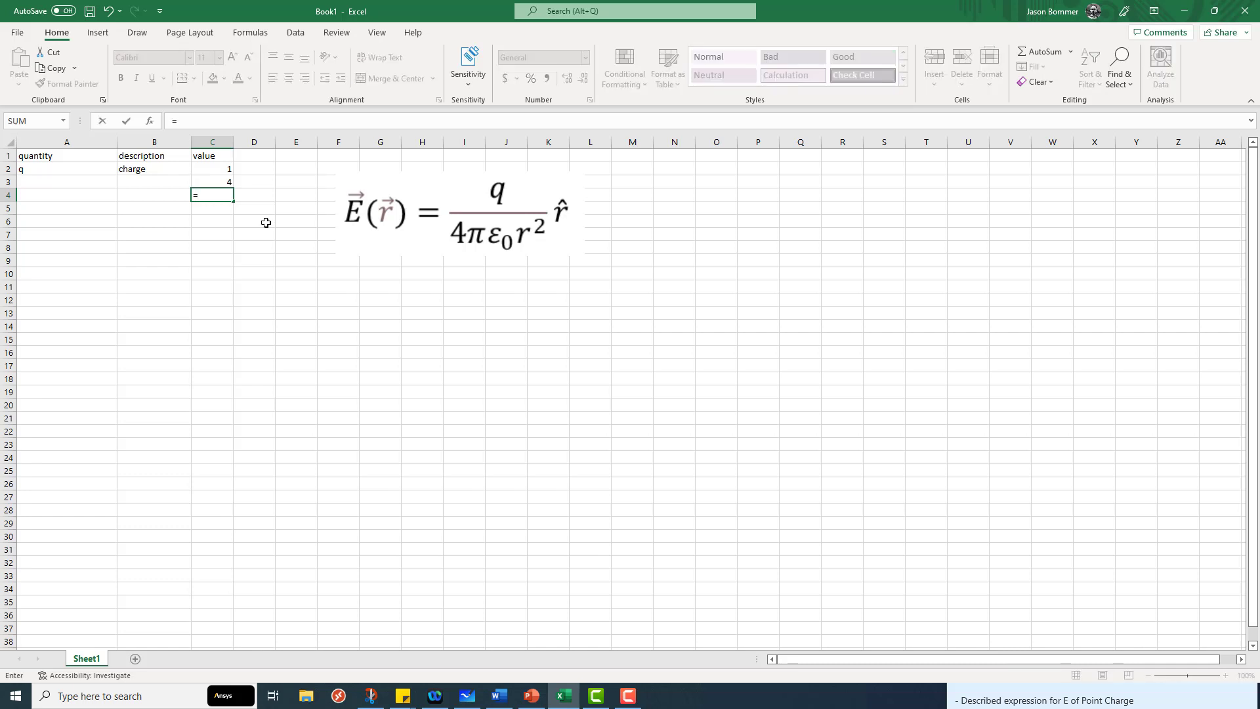
{"action": "type", "text": "Pi()"}
{"action": "key", "text": "Return"}
{"action": "key", "text": "Up"}
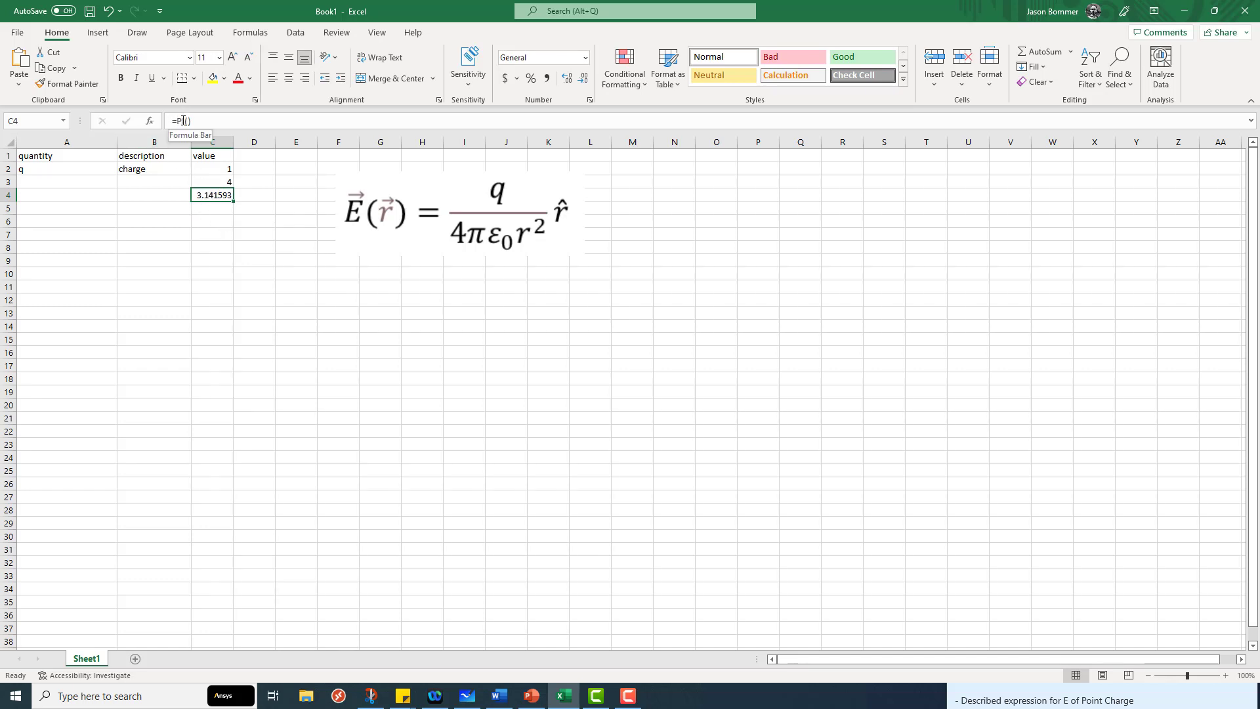
- Label the permittivity row by entering "Eps0" in A5, in the quantity column
{"action": "left_click", "coordinate": [209, 208]}
{"action": "key", "text": "Left"}
{"action": "key", "text": "Left"}
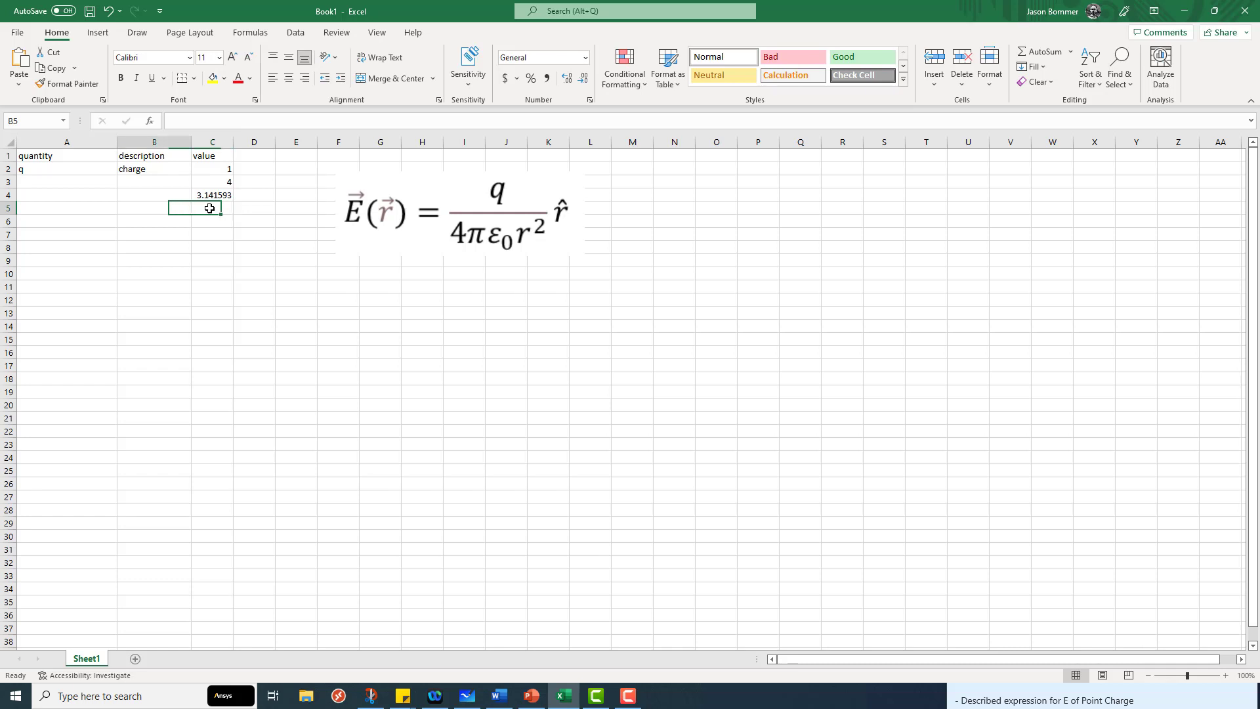
{"action": "key", "text": "Right"}
{"action": "key", "text": "Right"}
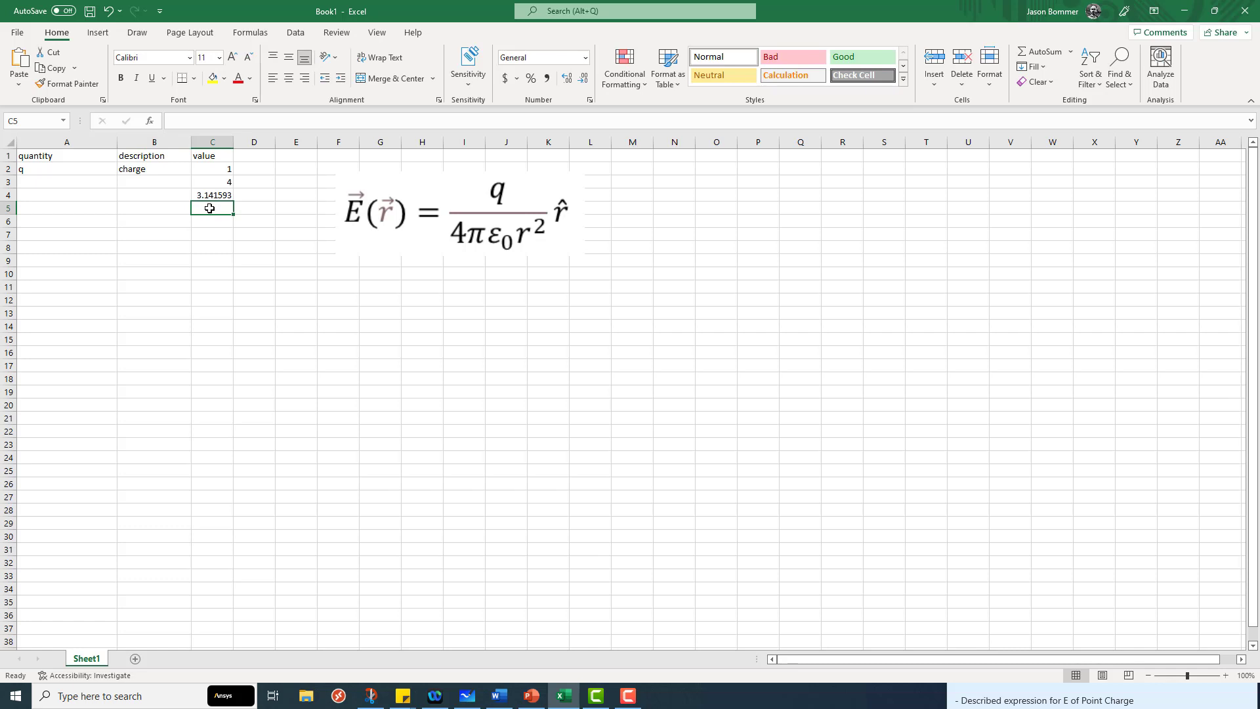
{"action": "key", "text": "Left"}
{"action": "key", "text": "Left"}
{"action": "key", "text": "Right"}
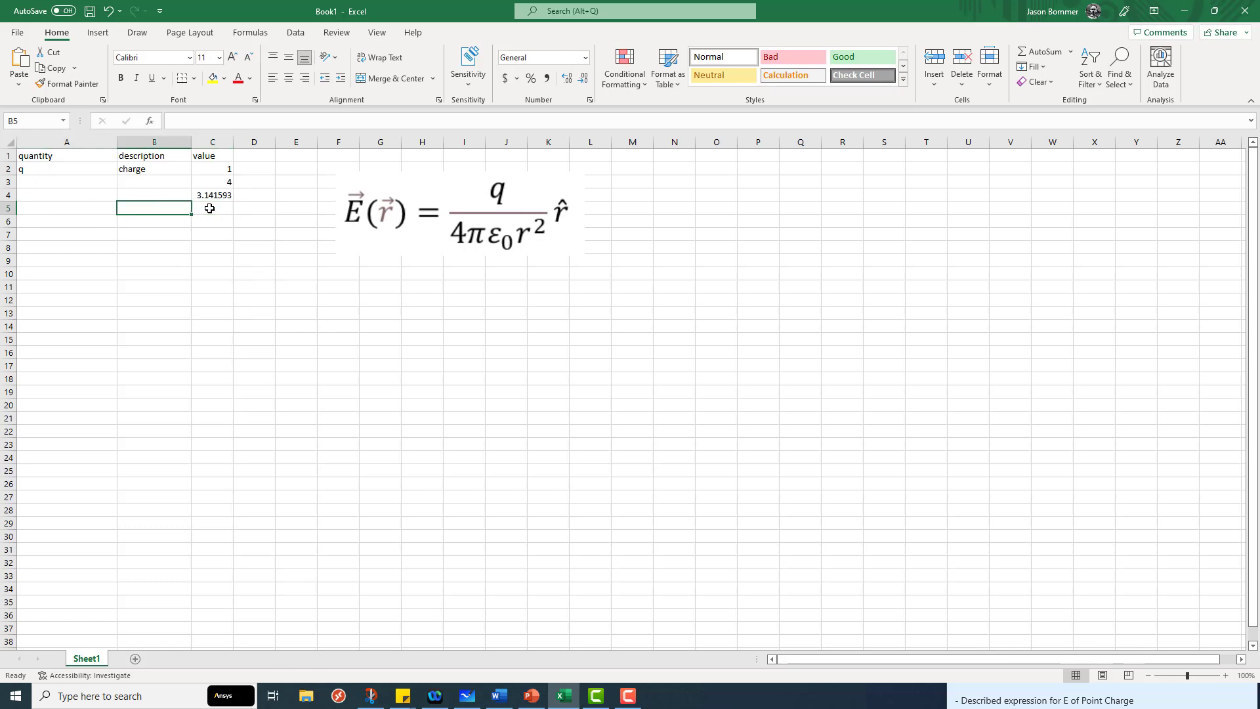
{"action": "key", "text": "Left"}
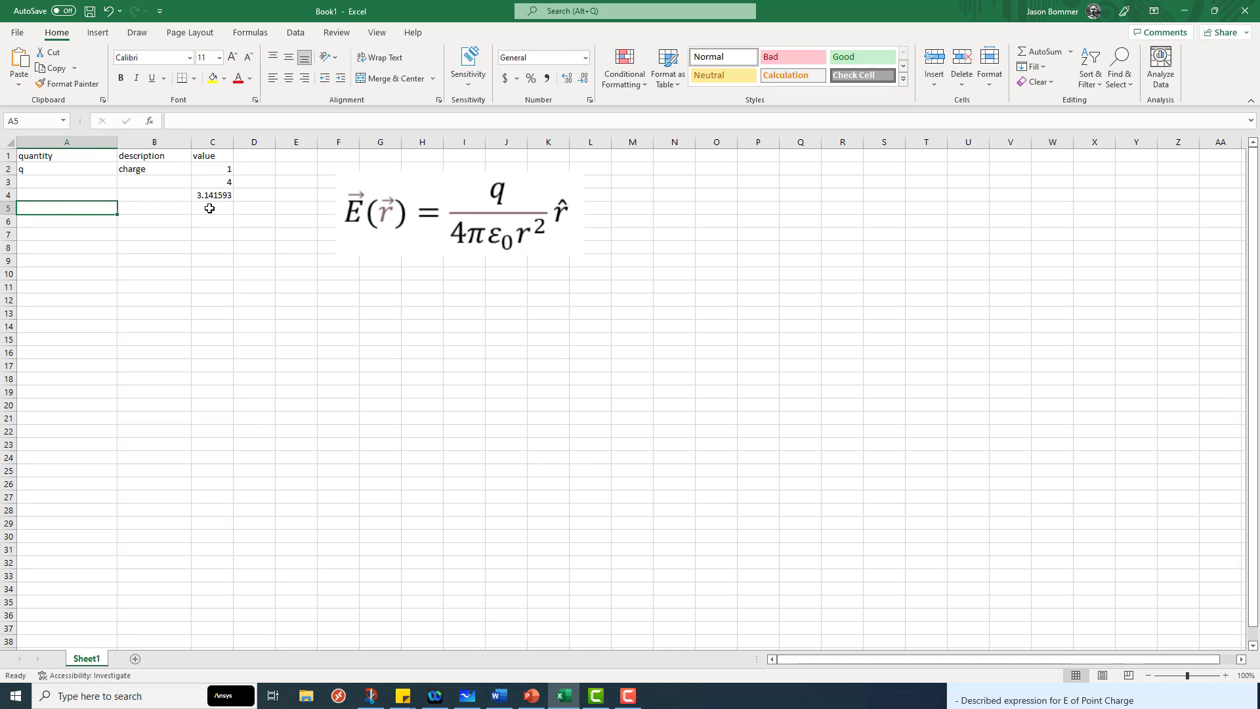
{"action": "type", "text": "Eps0"}
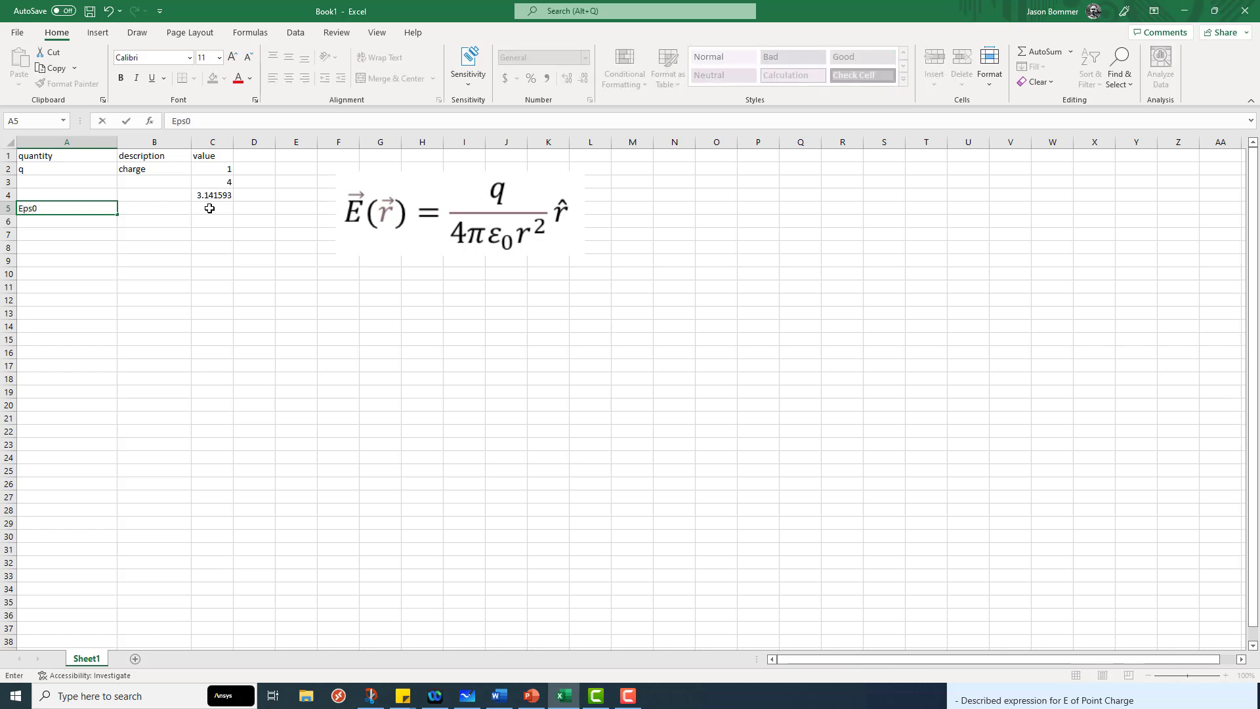
{"action": "key", "text": "Tab"}
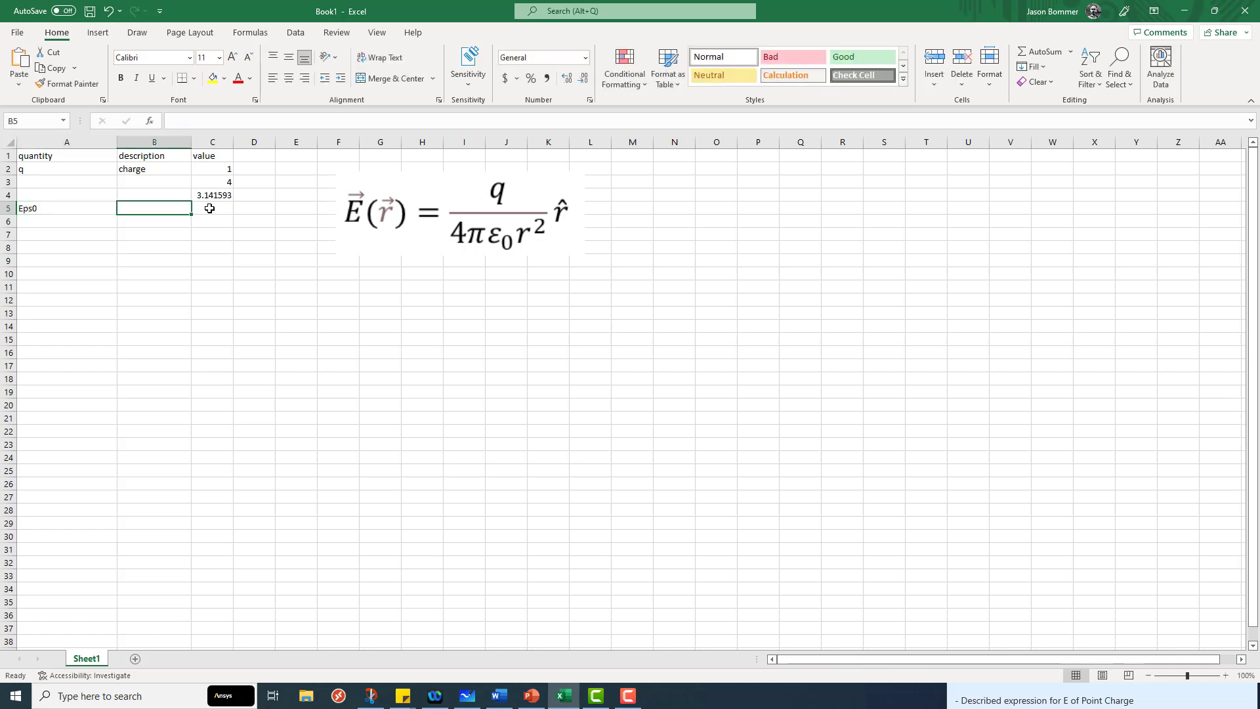
- Enter the permittivity value 8.854E-12 in C5 and check the stored number
{"action": "left_click", "coordinate": [209, 208]}
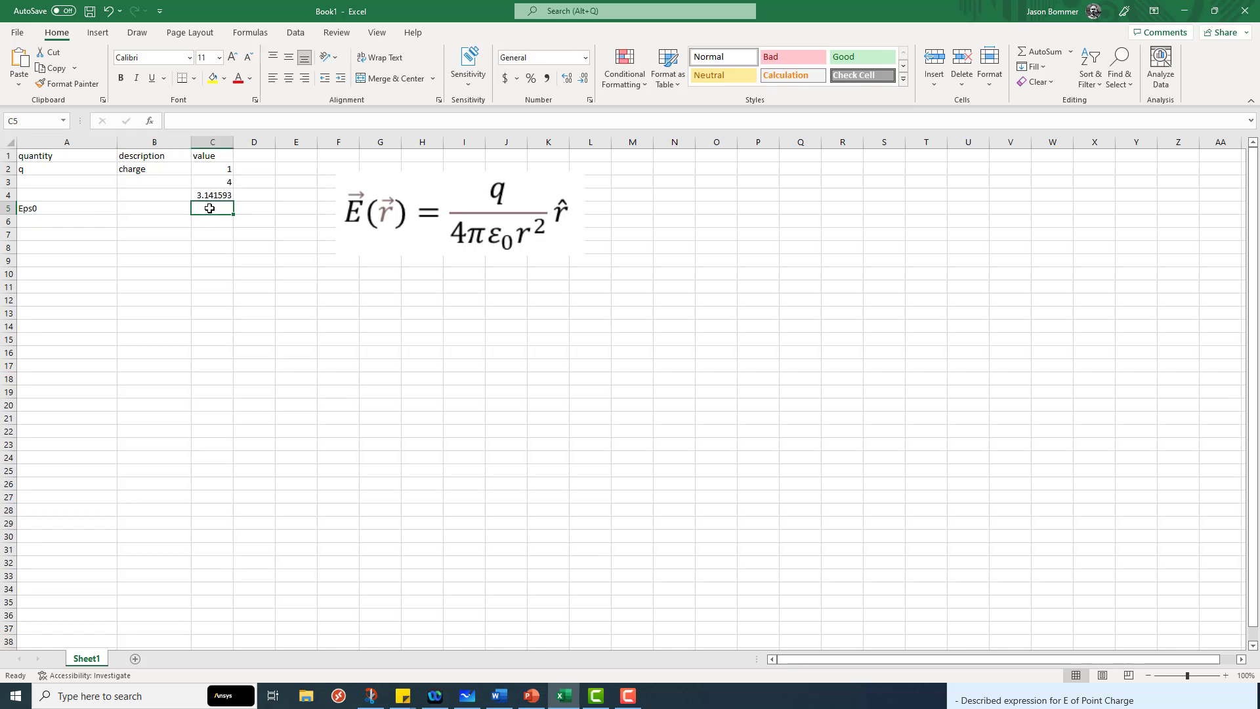
{"action": "type", "text": "8"}
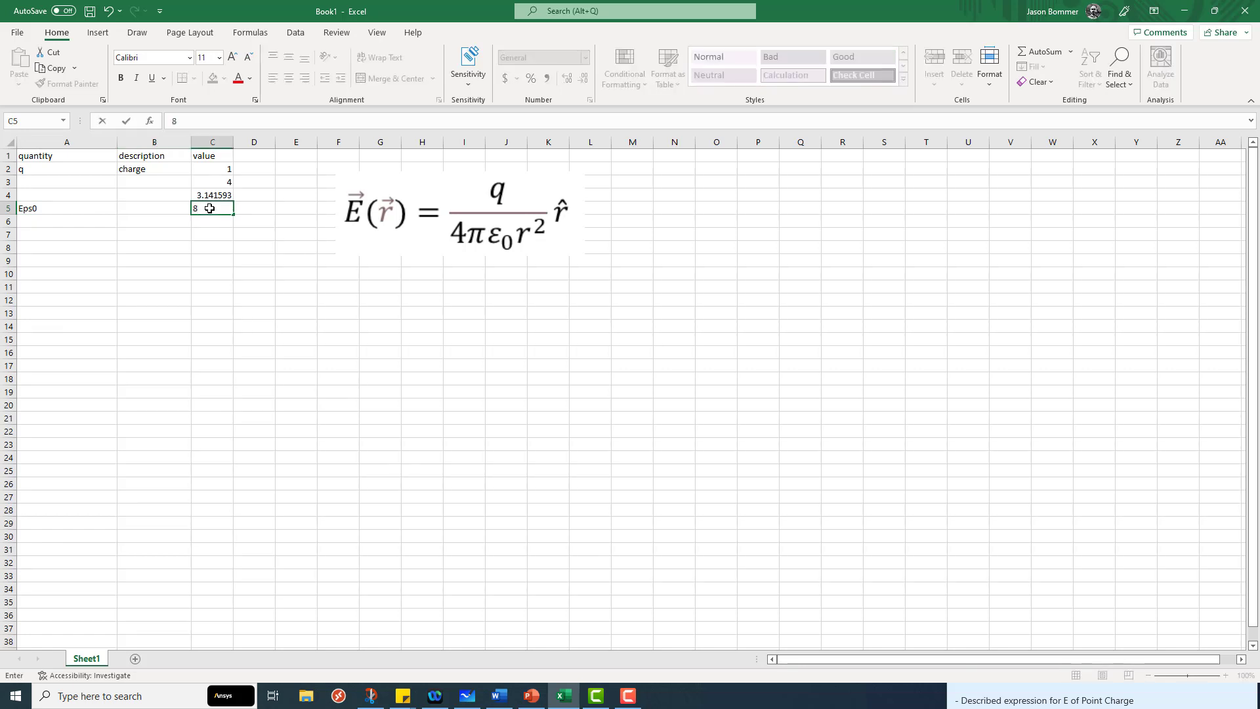
{"action": "type", "text": ".854E-12"}
{"action": "key", "text": "Return"}
{"action": "left_click", "coordinate": [210, 208]}
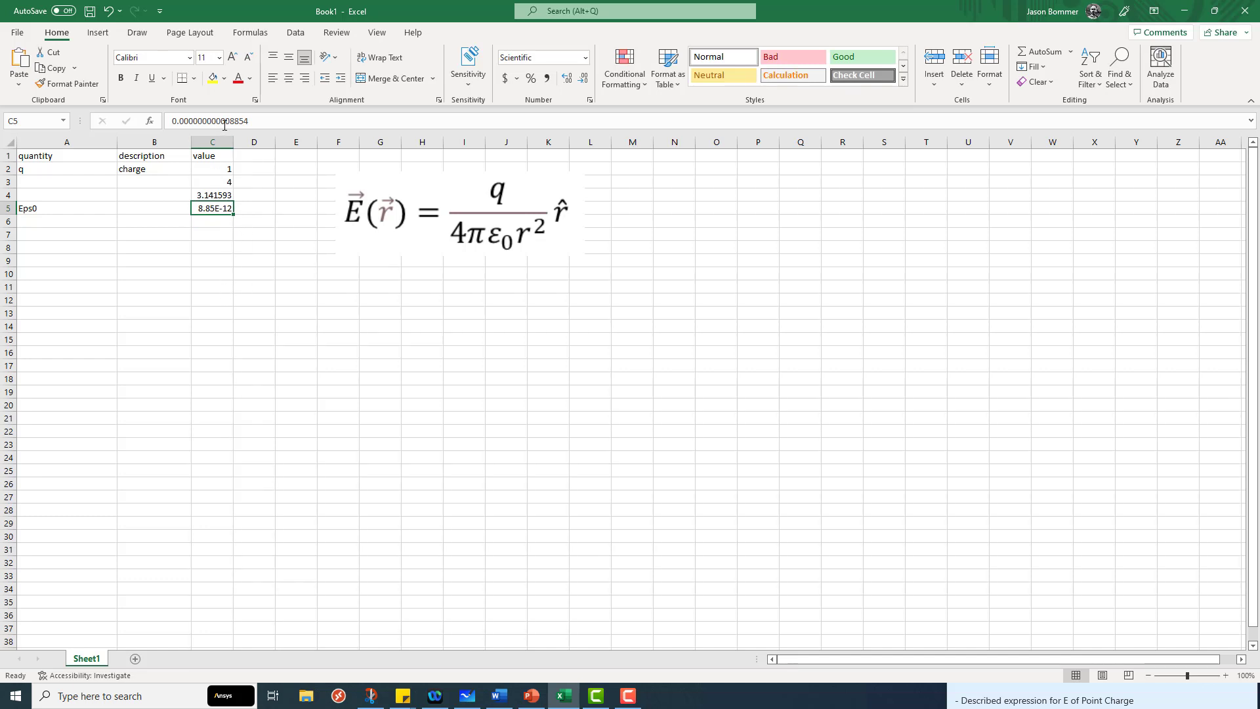
{"action": "left_click", "coordinate": [221, 260]}
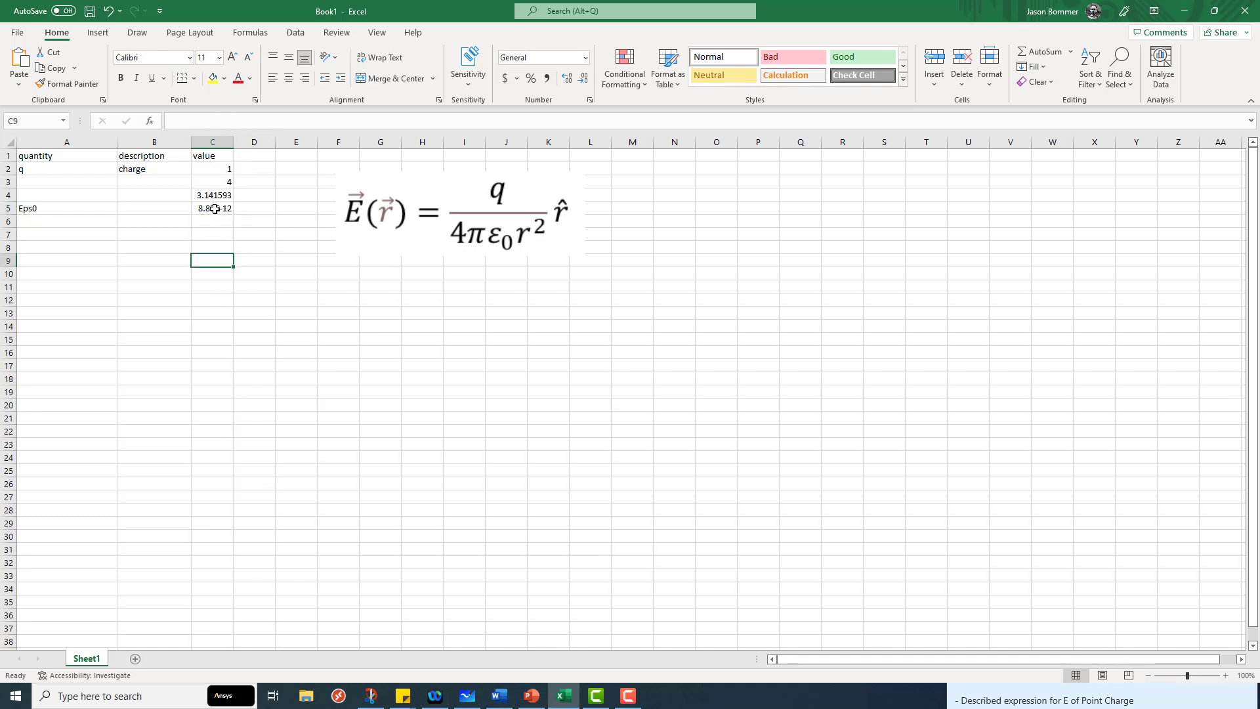
{"action": "left_click", "coordinate": [261, 271]}
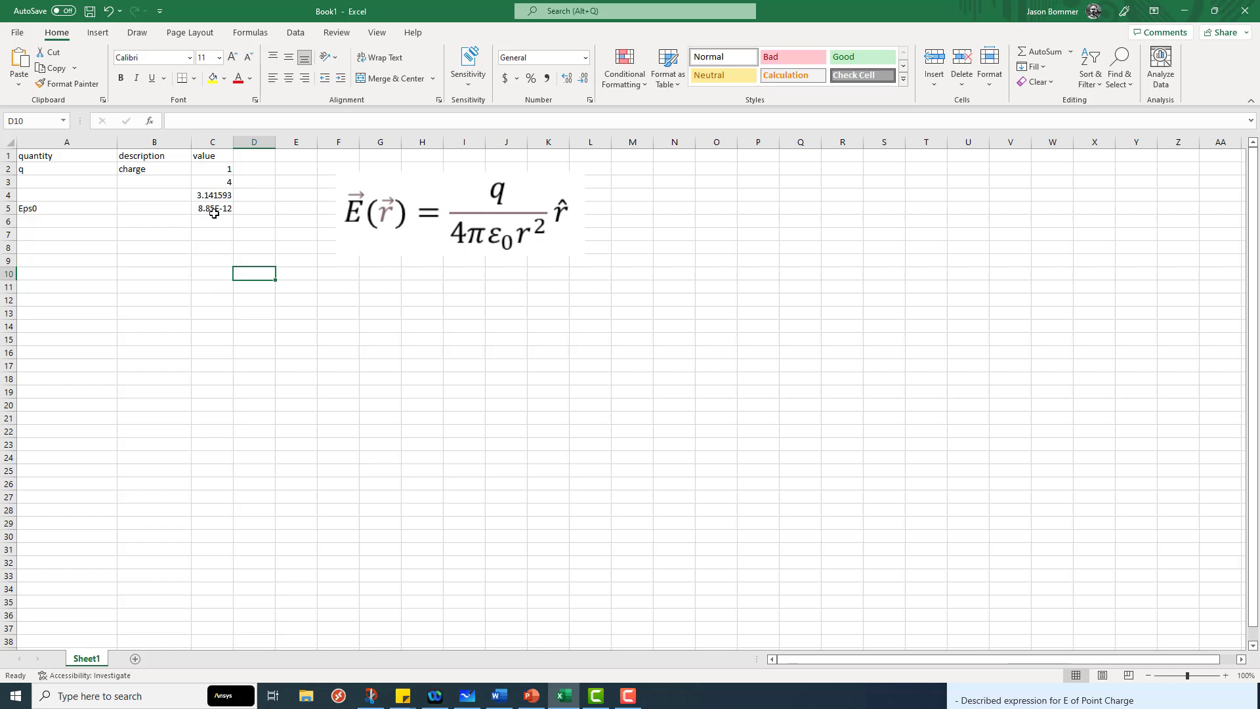
{"action": "left_click", "coordinate": [534, 241]}
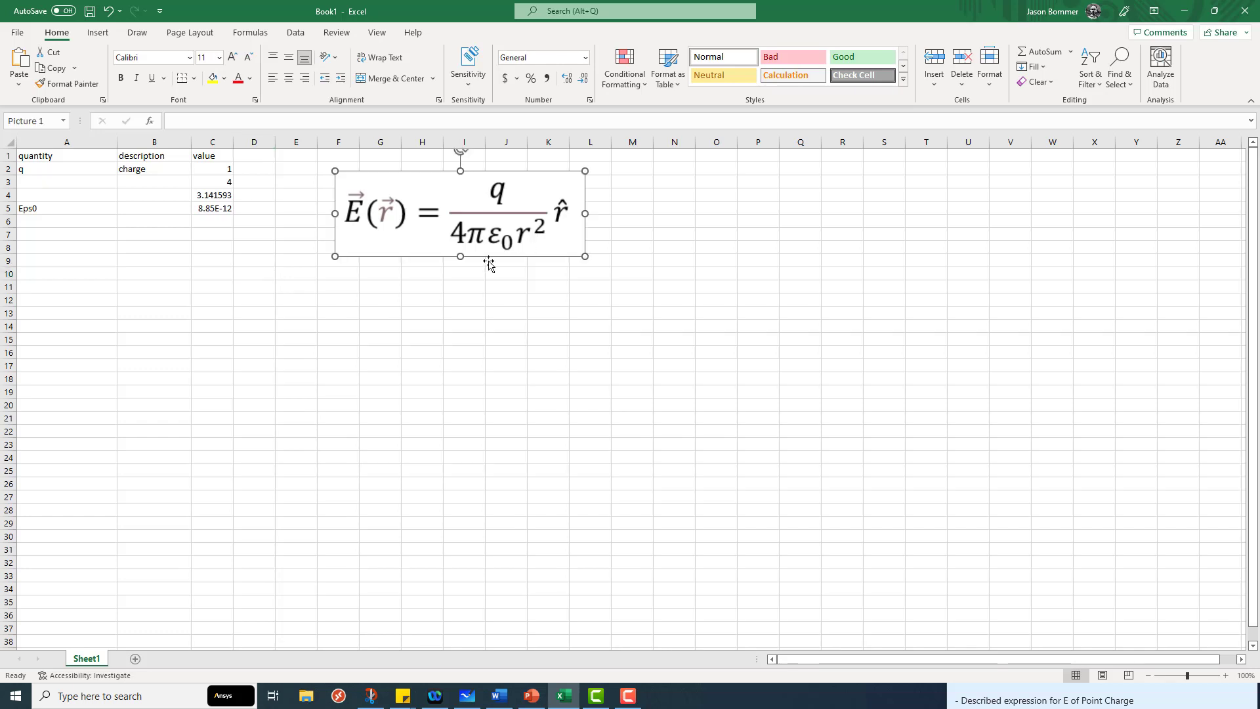
{"action": "key", "text": "Escape"}
{"action": "left_click", "coordinate": [96, 284]}
{"action": "left_click", "coordinate": [50, 259]}
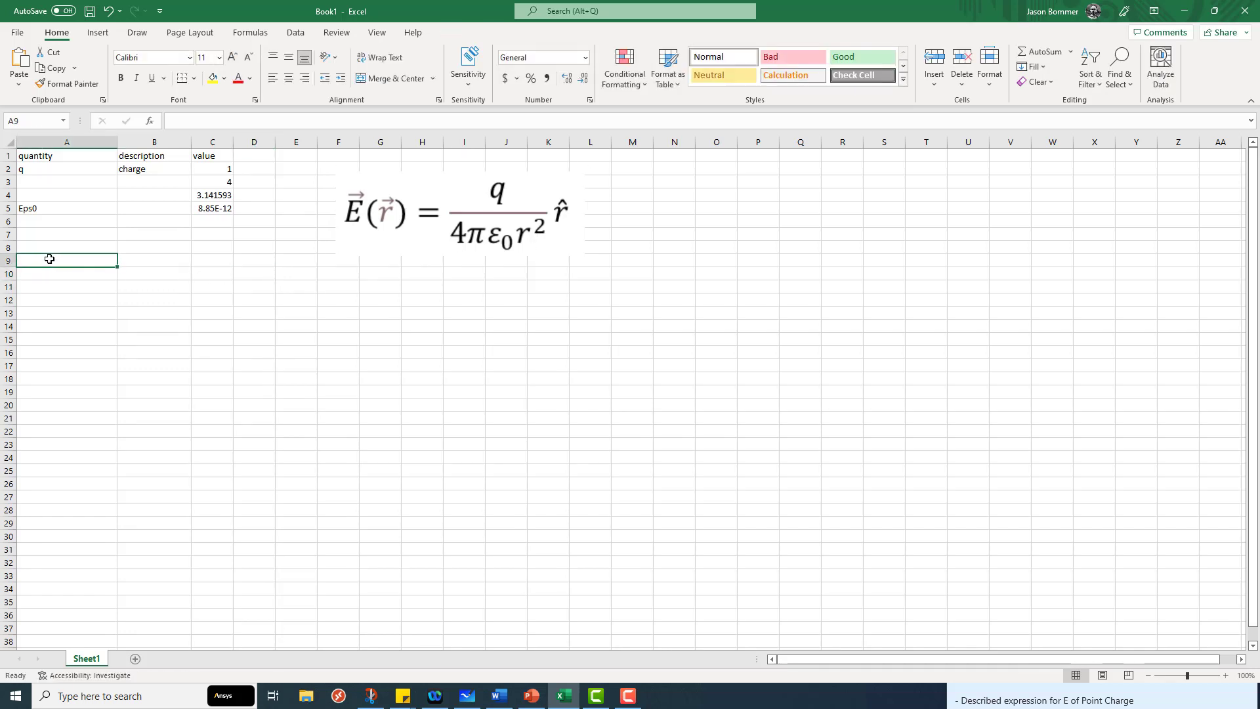
{"action": "key", "text": "Up"}
{"action": "key", "text": "Up"}
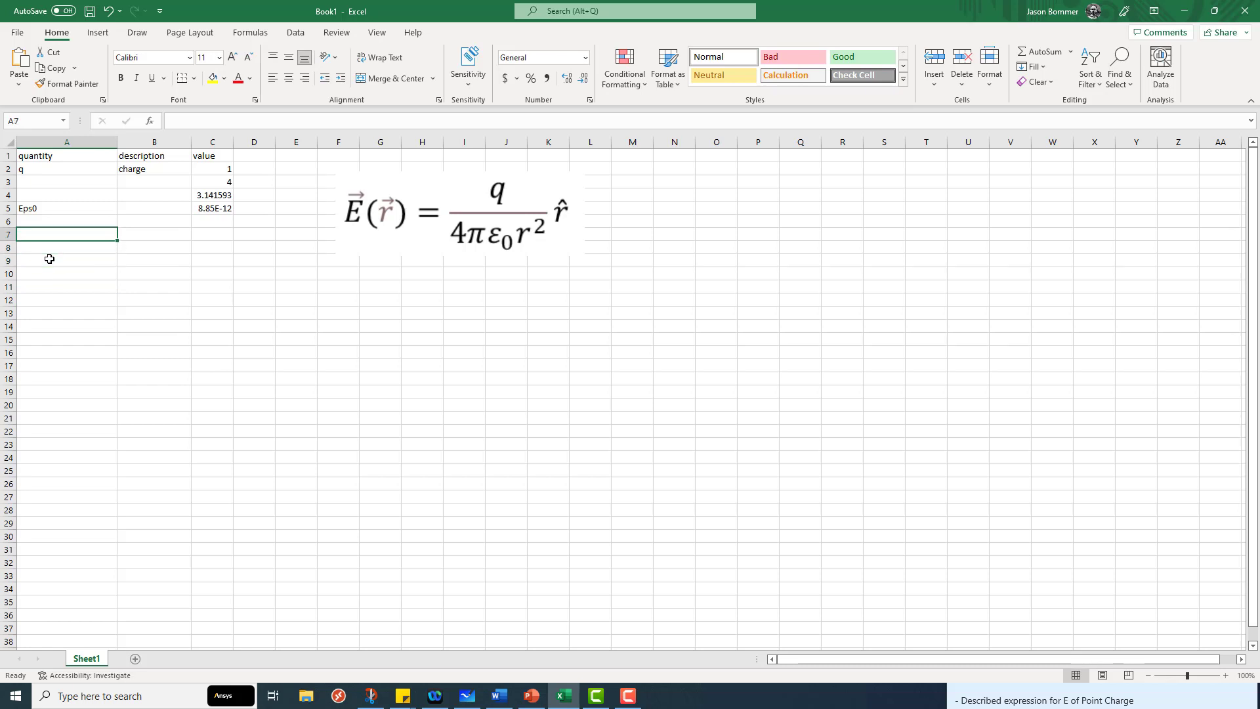
{"action": "key", "text": "Down"}
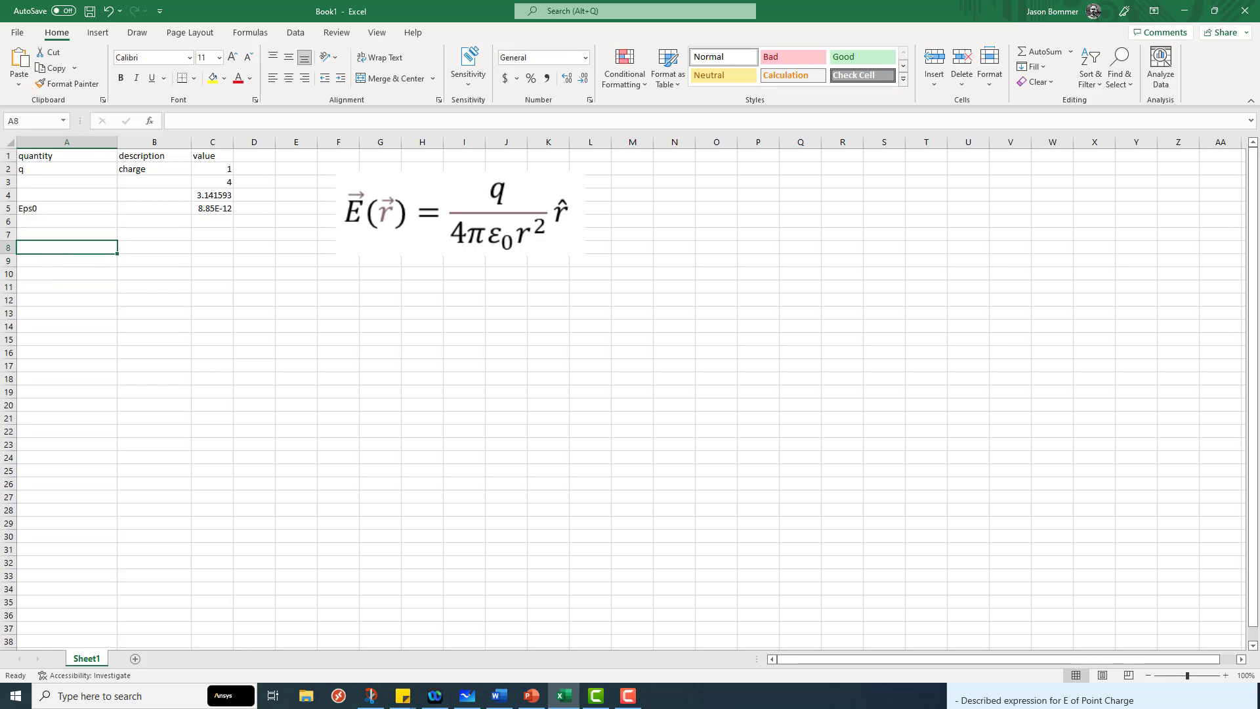
- Apply thick outside borders around the quantities table in A1:C5
{"action": "left_click_drag", "start_coordinate": [21, 155], "coordinate": [204, 207]}
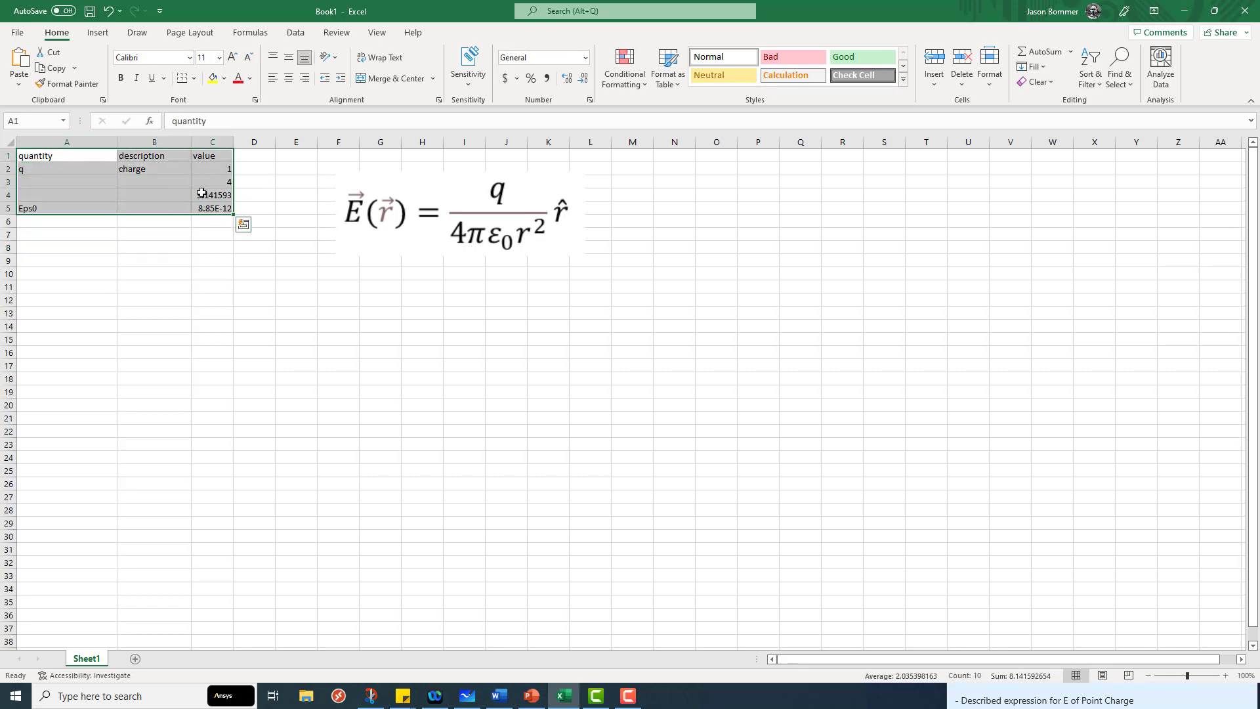
{"action": "left_click", "coordinate": [193, 78]}
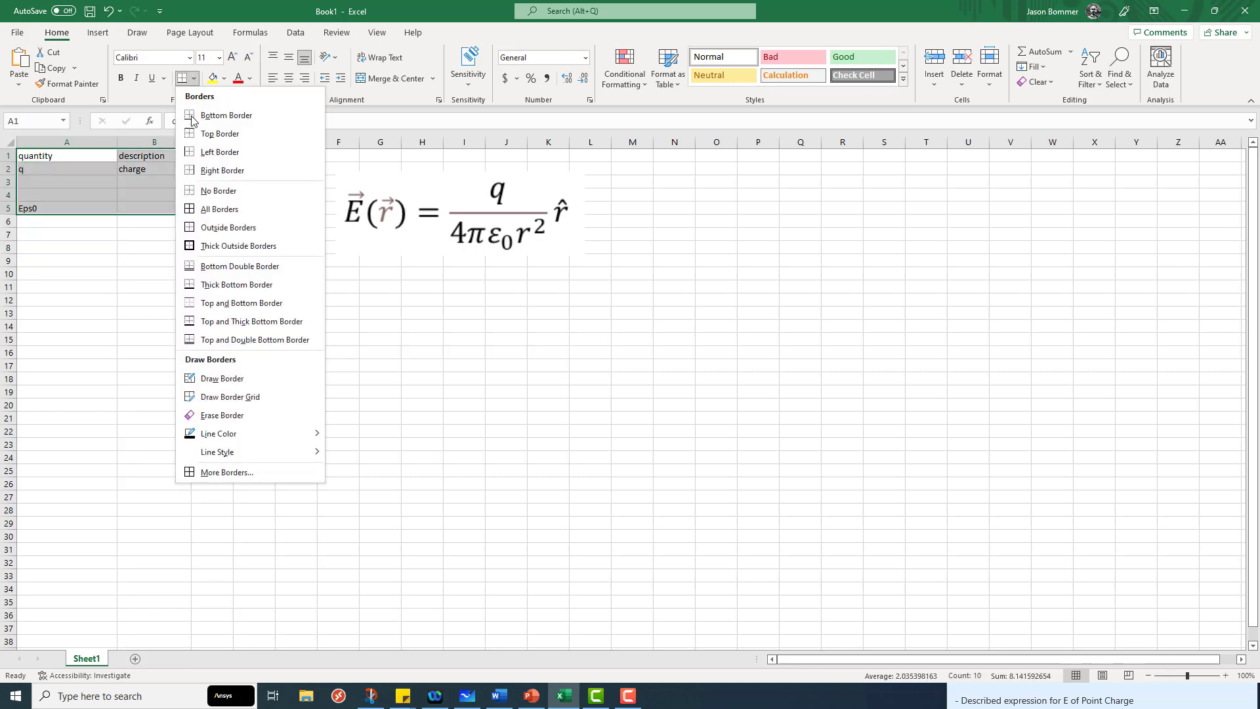
{"action": "left_click", "coordinate": [206, 247]}
{"action": "left_click", "coordinate": [153, 326]}
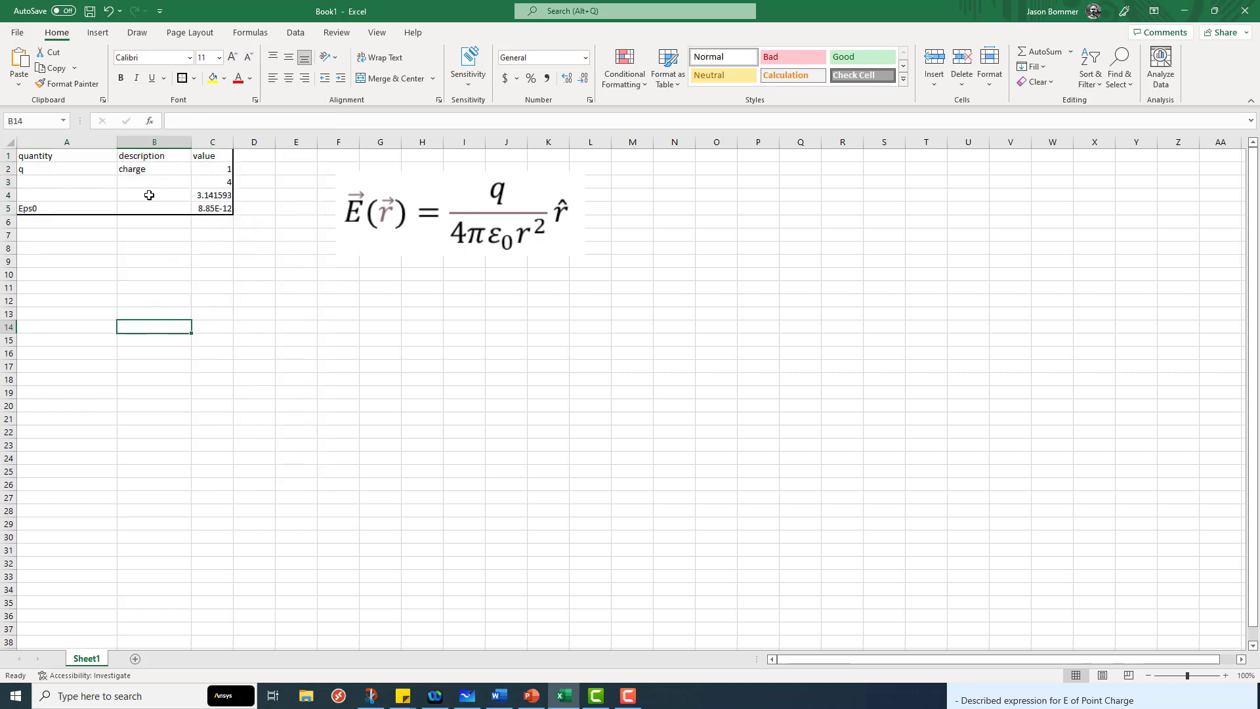
- Enter the heading "distance" in A8, below the bordered quantities table
{"action": "left_click", "coordinate": [113, 238]}
{"action": "left_click", "coordinate": [48, 261]}
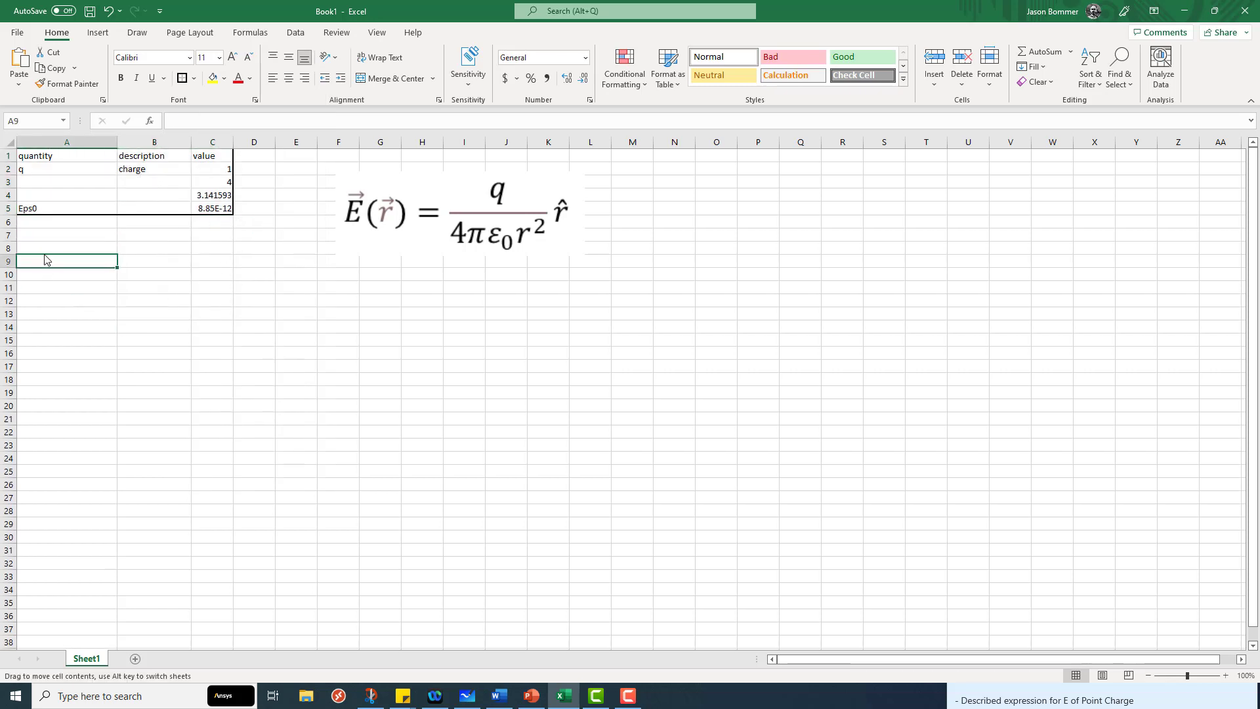
{"action": "left_click", "coordinate": [48, 249]}
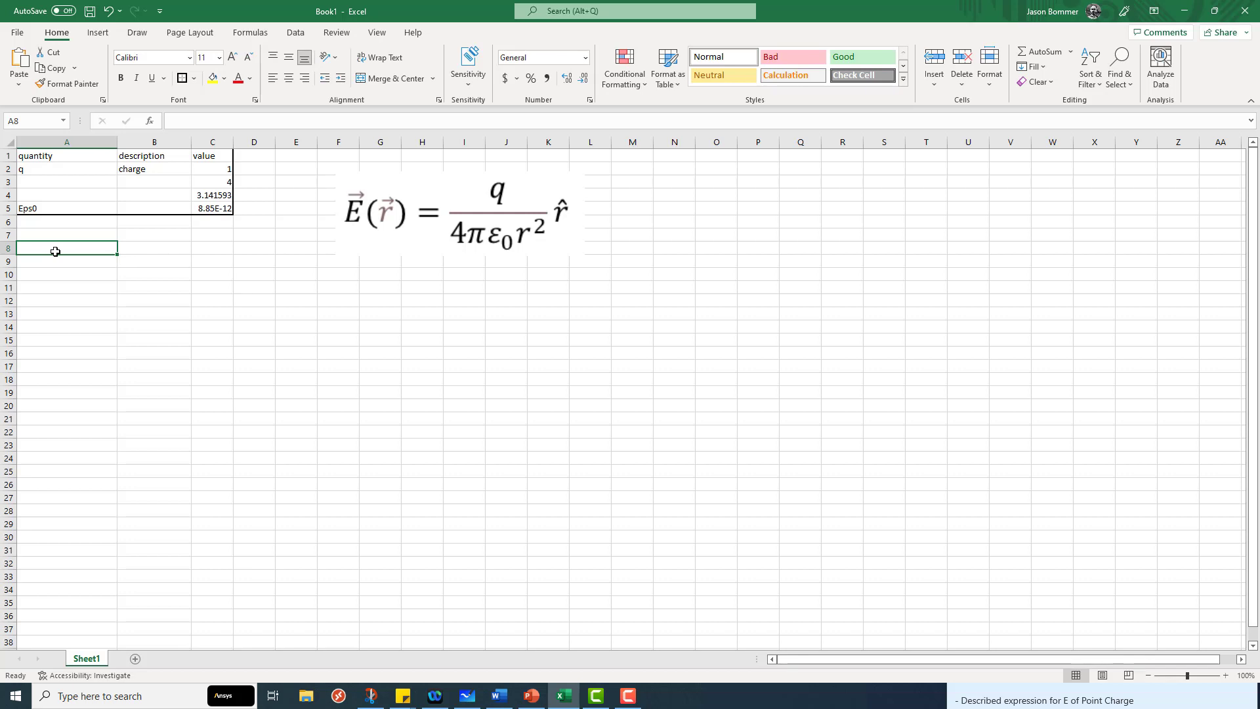
{"action": "type", "text": "di"}
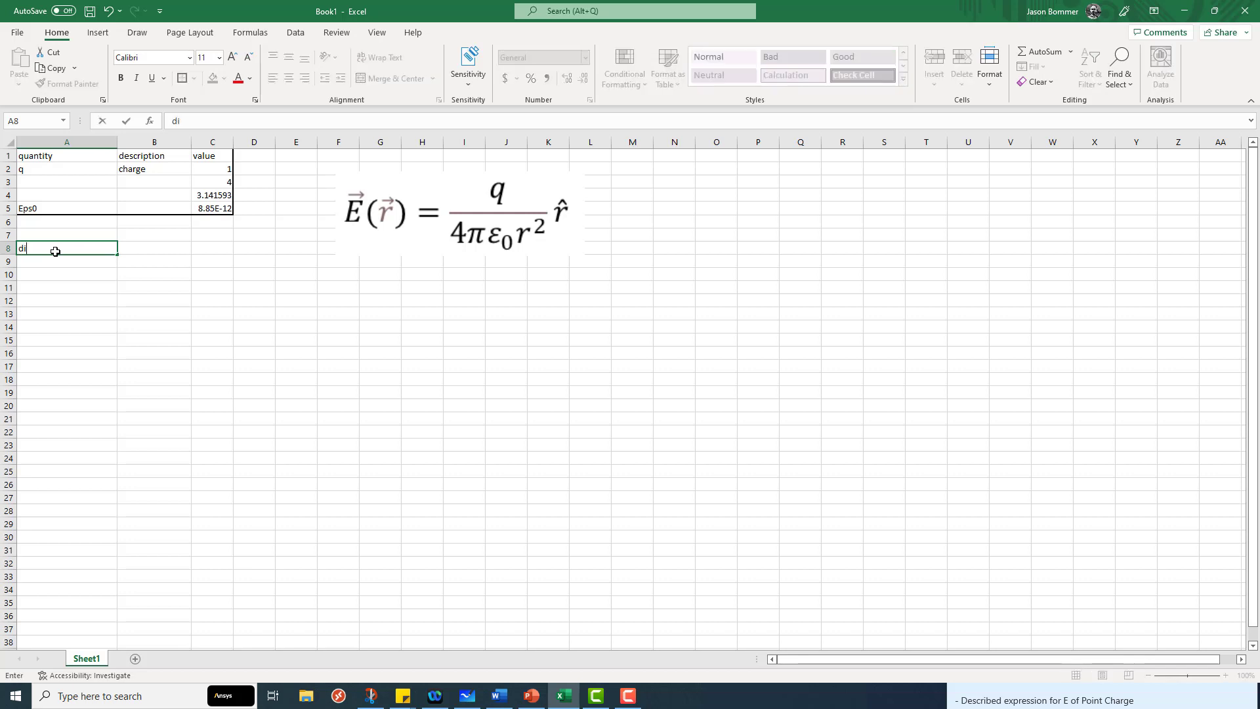
{"action": "type", "text": "stanse"}
{"action": "key", "text": "Tab"}
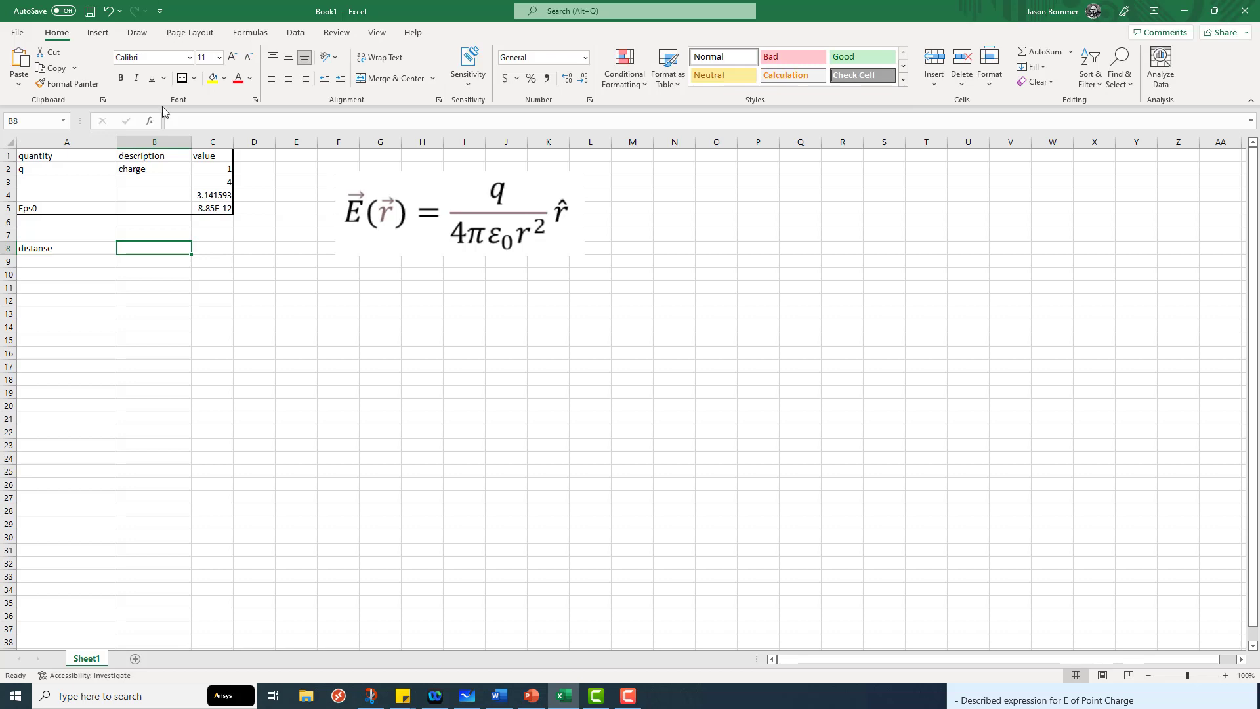
{"action": "left_click", "coordinate": [65, 252]}
{"action": "type", "text": "d"}
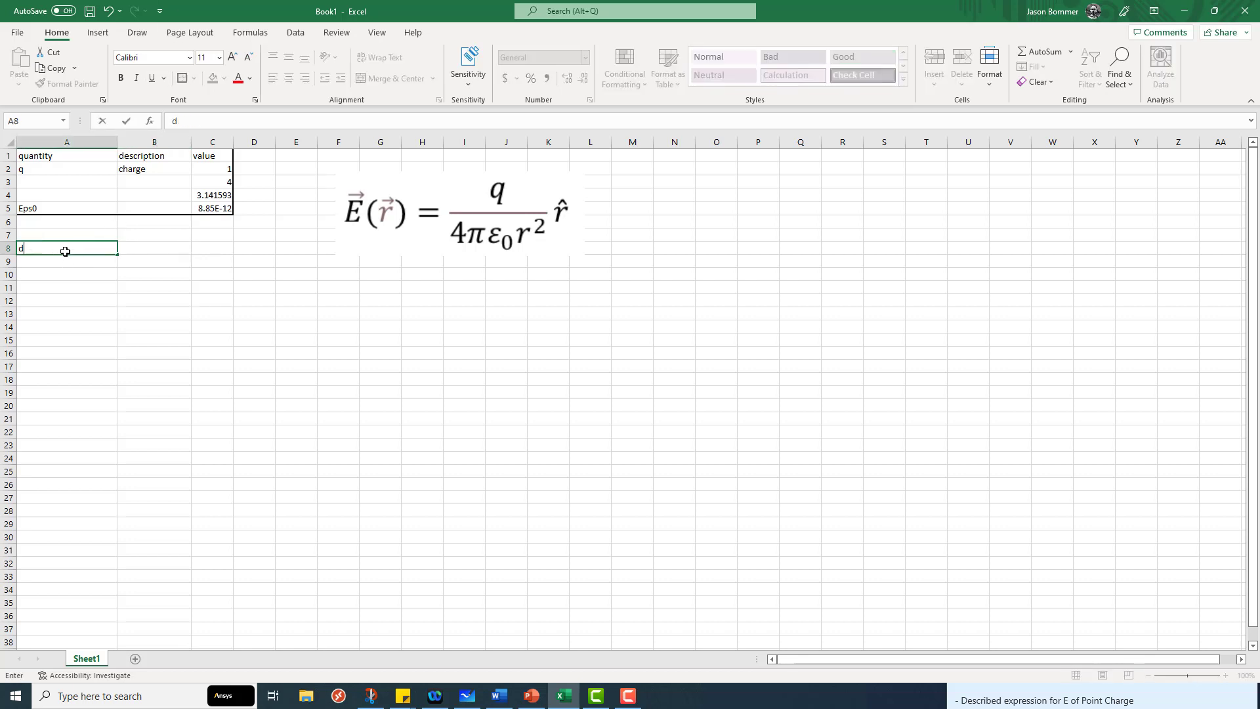
{"action": "type", "text": "istance"}
{"action": "key", "text": "Return"}
{"action": "key", "text": "Up"}
{"action": "key", "text": "Right"}
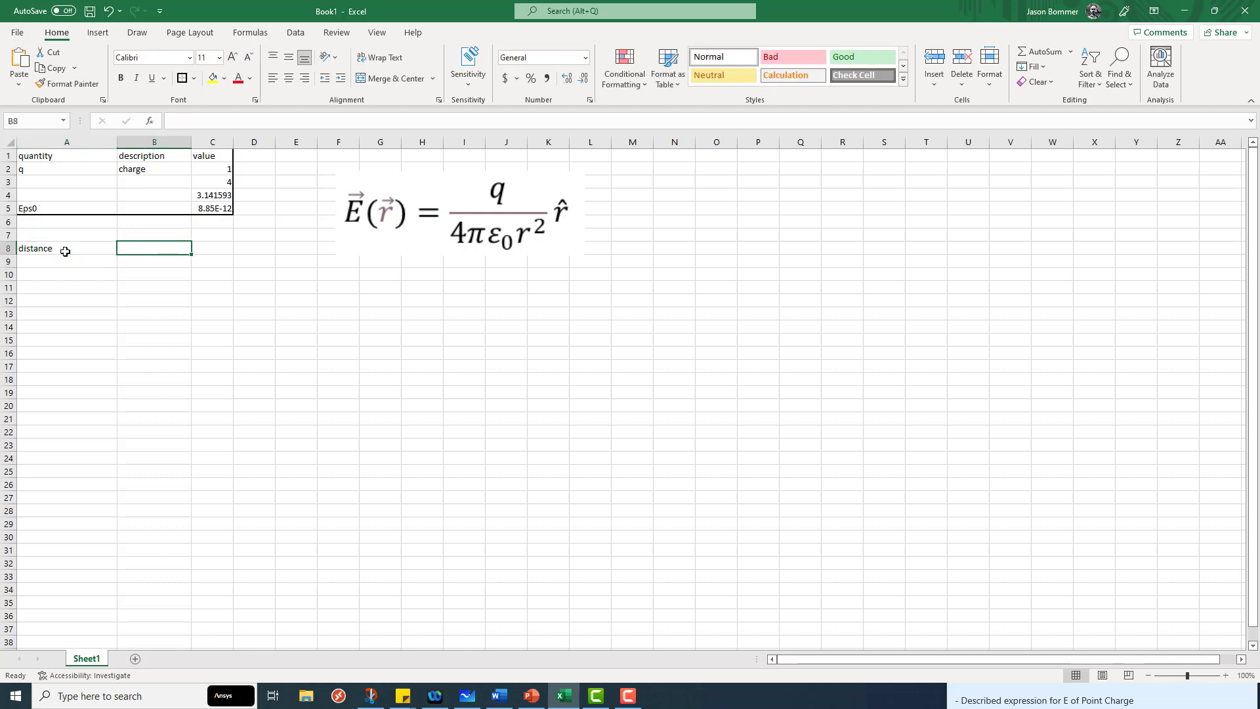
- Extend the heading in A8 to read "distance - r"
{"action": "left_click", "coordinate": [65, 251]}
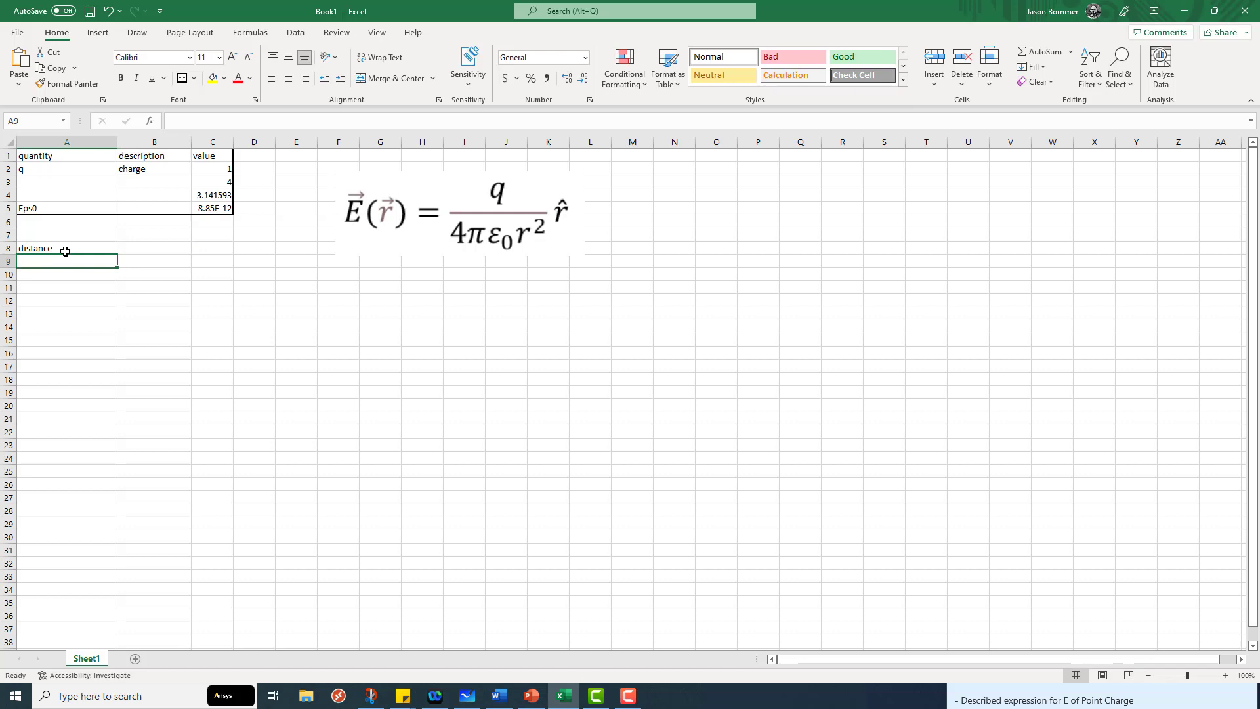
{"action": "left_click", "coordinate": [220, 120]}
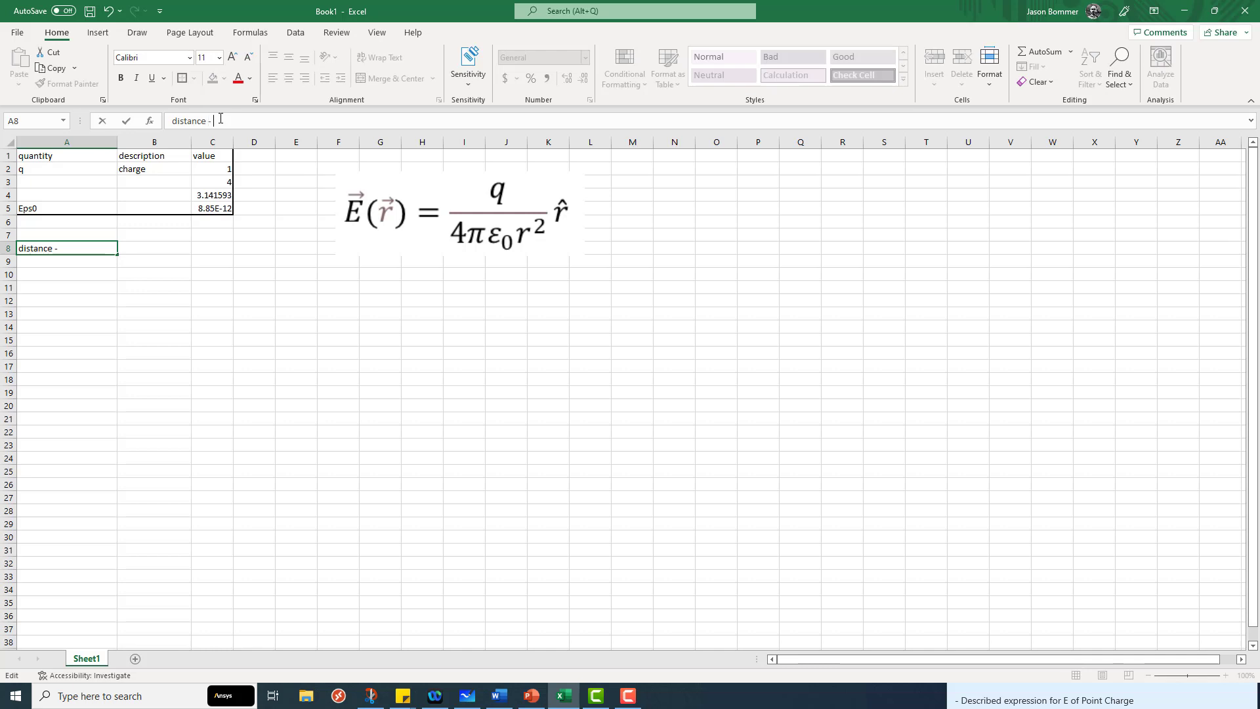
{"action": "type", "text": "- r"}
{"action": "left_click", "coordinate": [253, 284]}
{"action": "left_click", "coordinate": [128, 328]}
- Enter the first three distances 0.001, 0.002 and 0.003 in A9 to A11, under the distance heading
{"action": "left_click", "coordinate": [69, 260]}
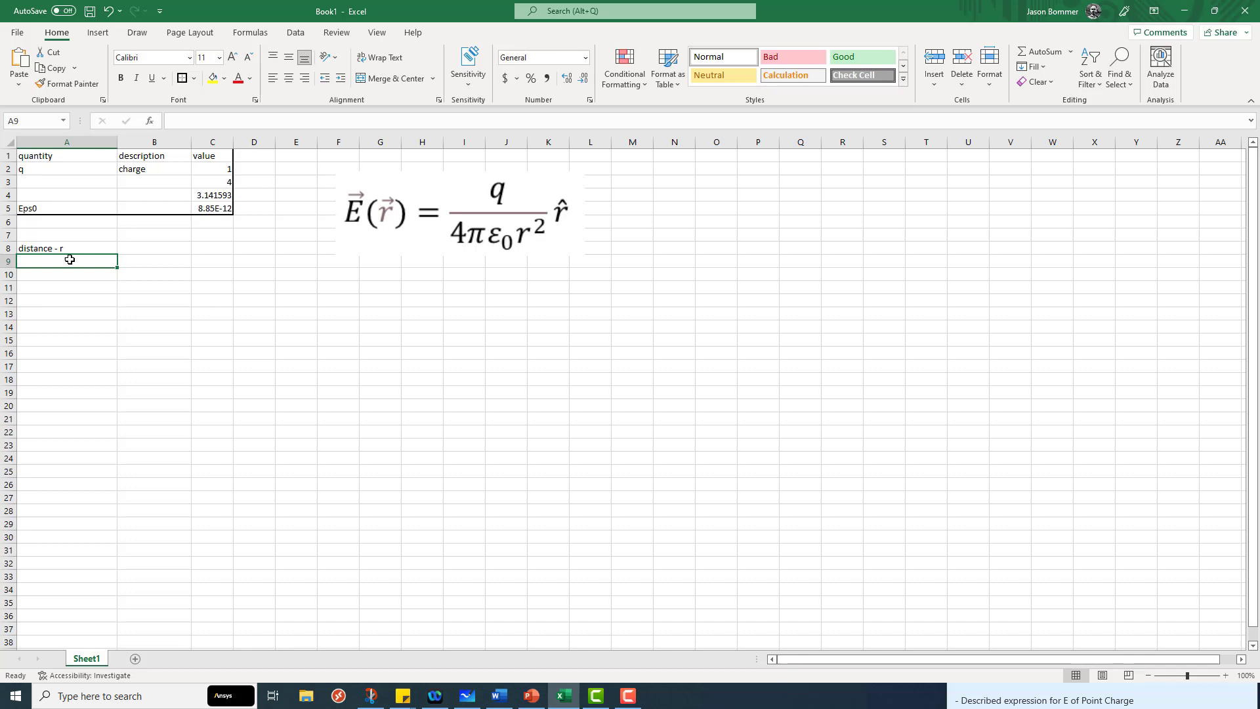
{"action": "type", "text": "0.001"}
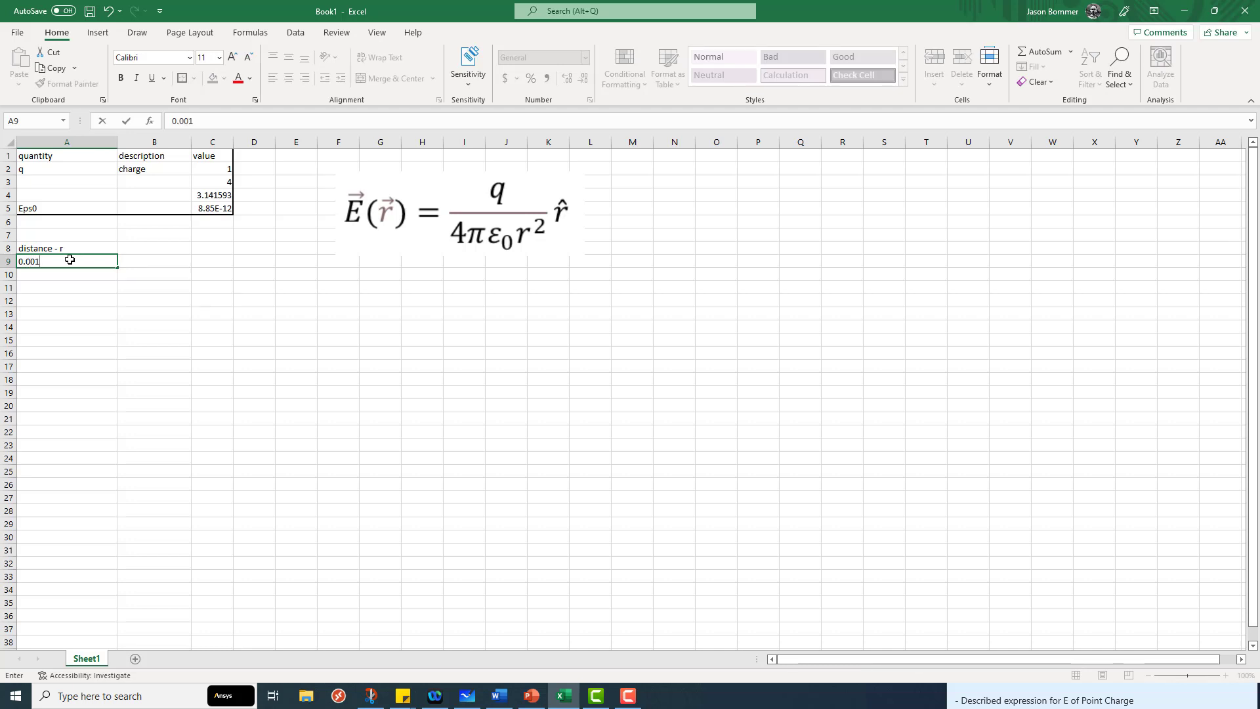
{"action": "key", "text": "Return"}
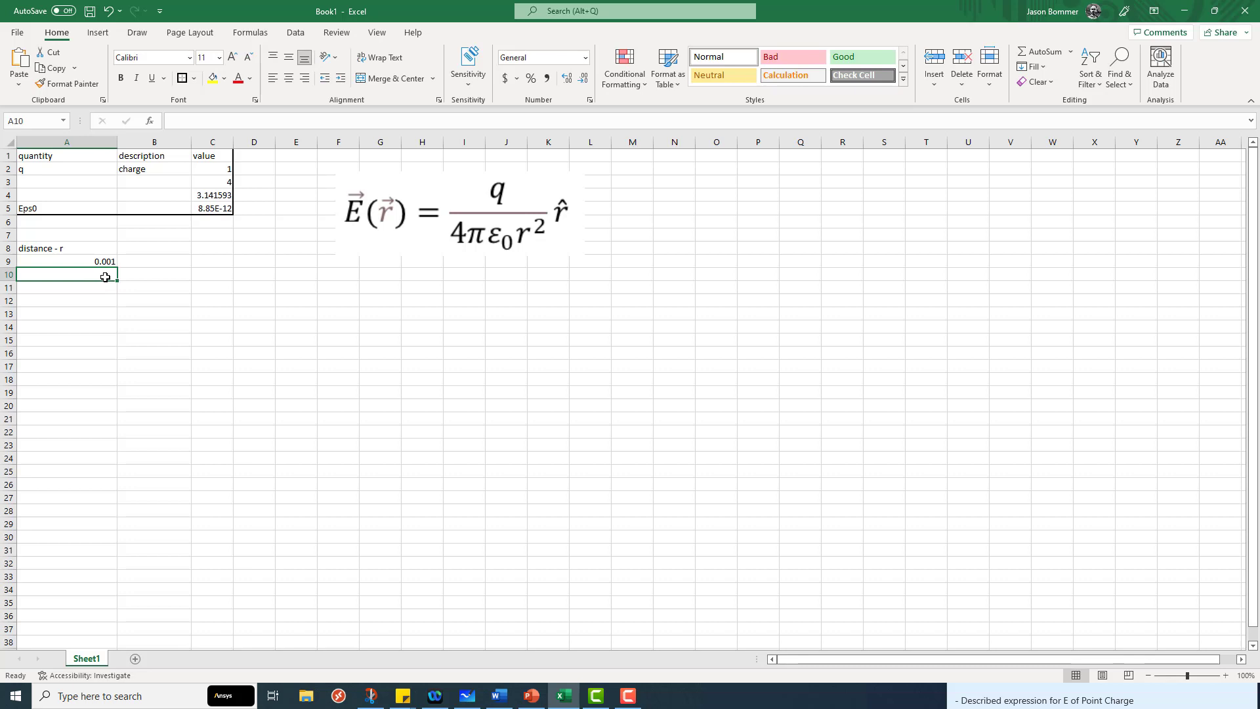
{"action": "type", "text": "0.00"}
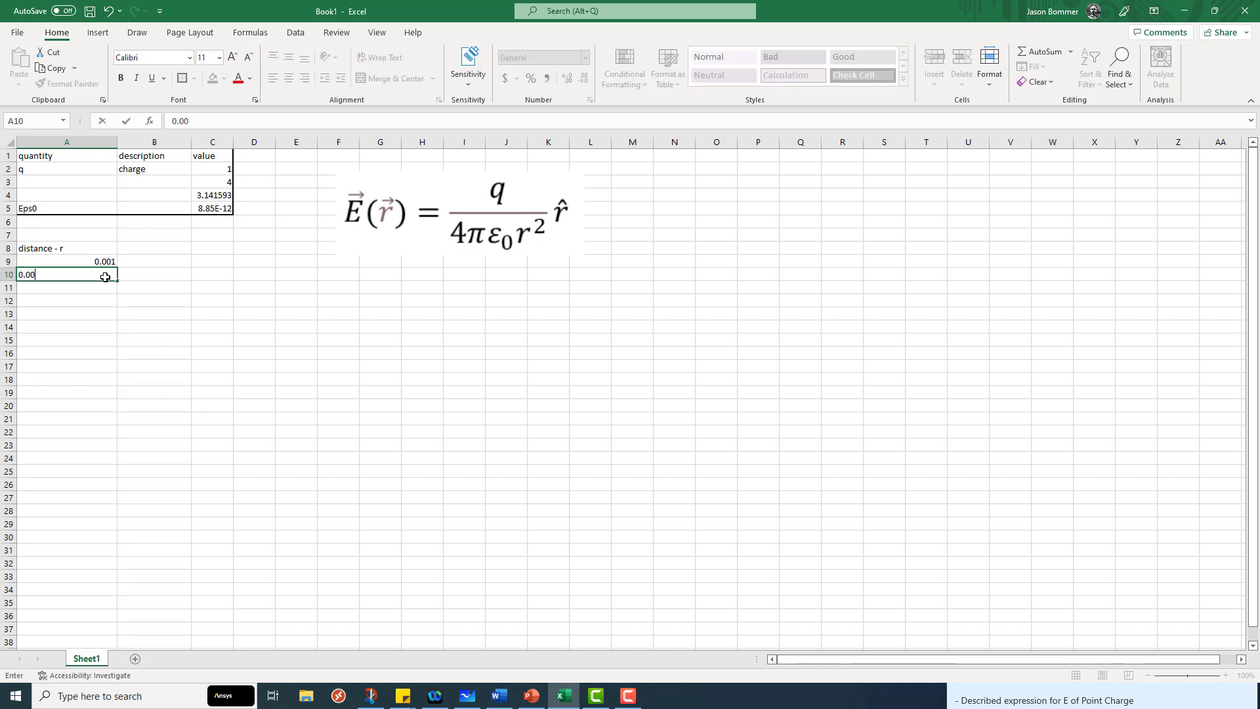
{"action": "type", "text": "2"}
{"action": "key", "text": "Return"}
{"action": "type", "text": "0"}
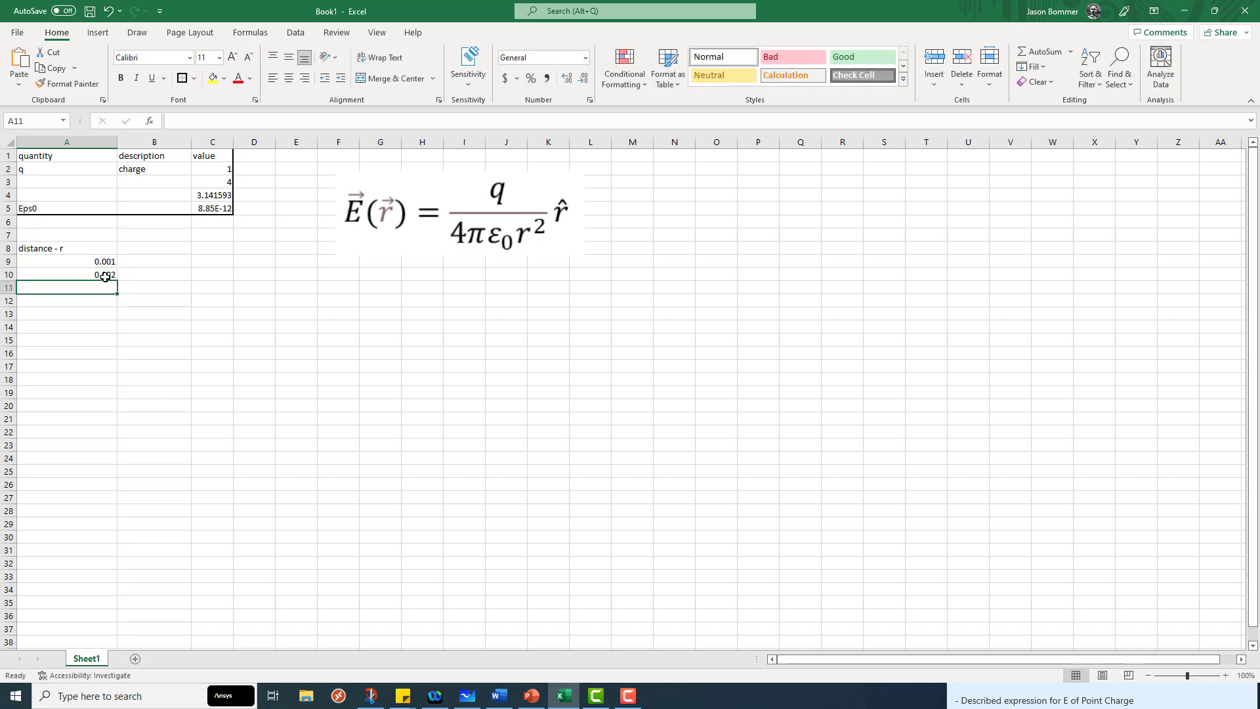
{"action": "type", "text": ".003"}
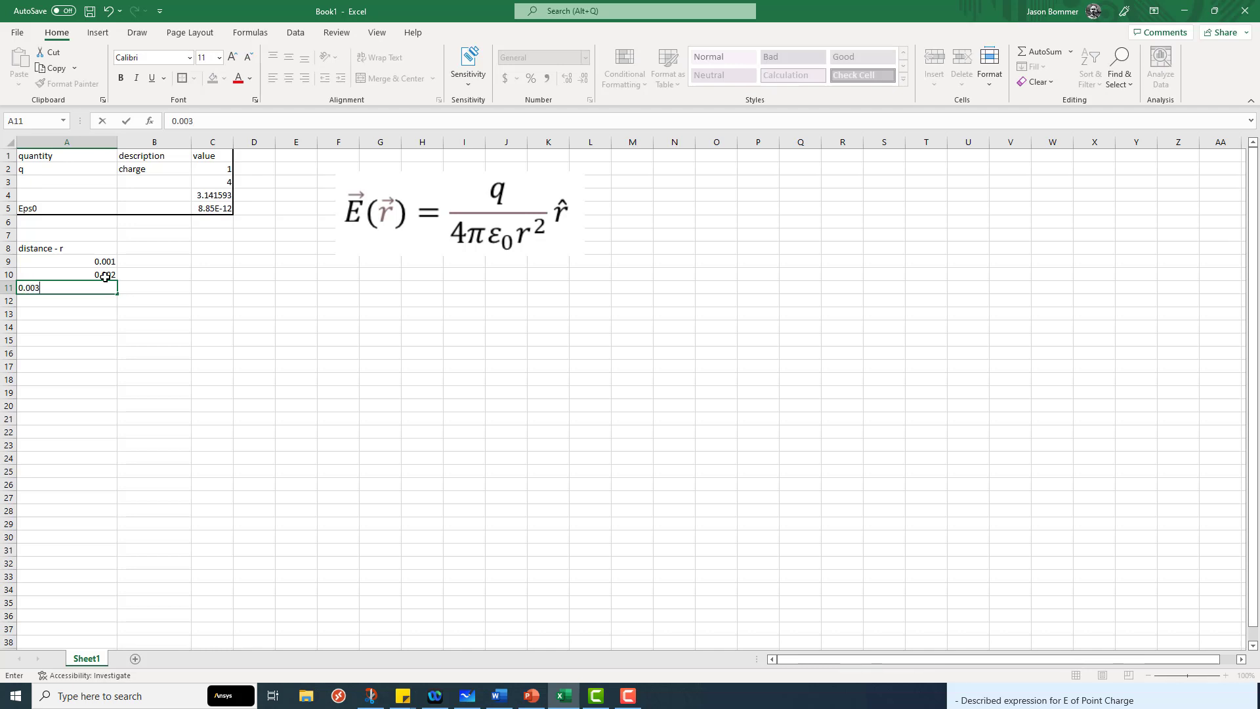
{"action": "key", "text": "Return"}
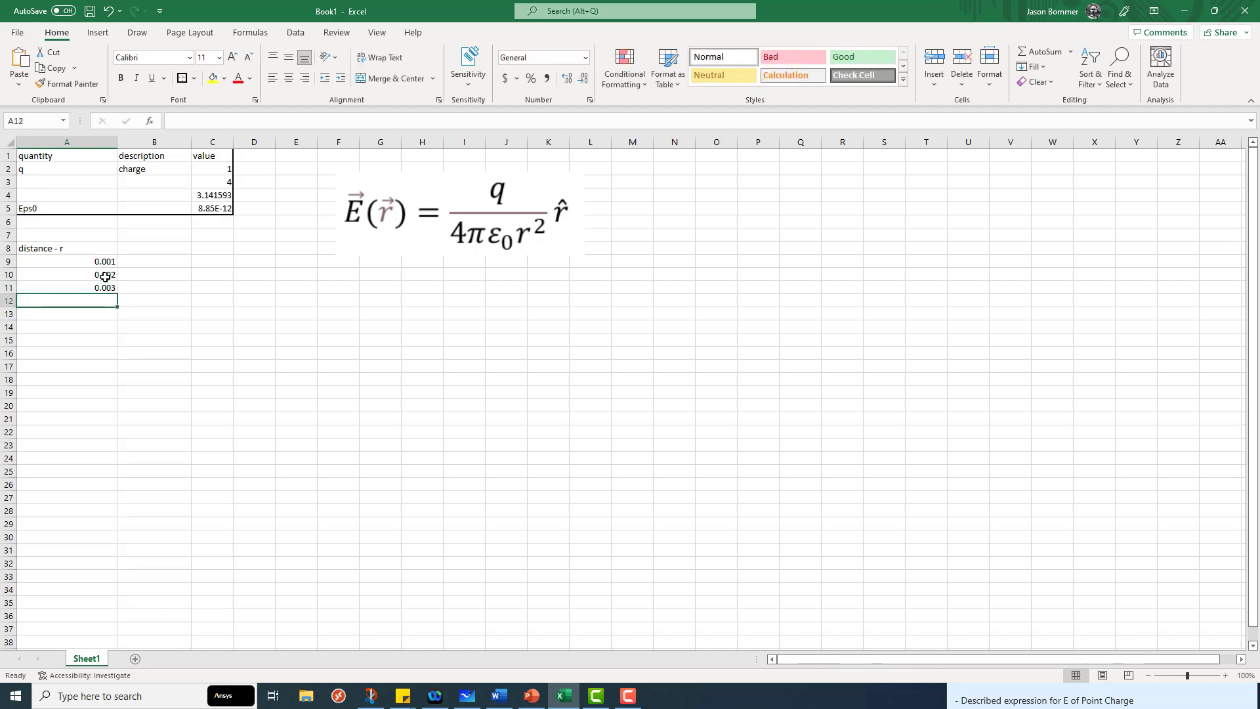
- Fill the distance series from A9:A11 down to A30, continuing in increments of 0.001
{"action": "left_click", "coordinate": [105, 276]}
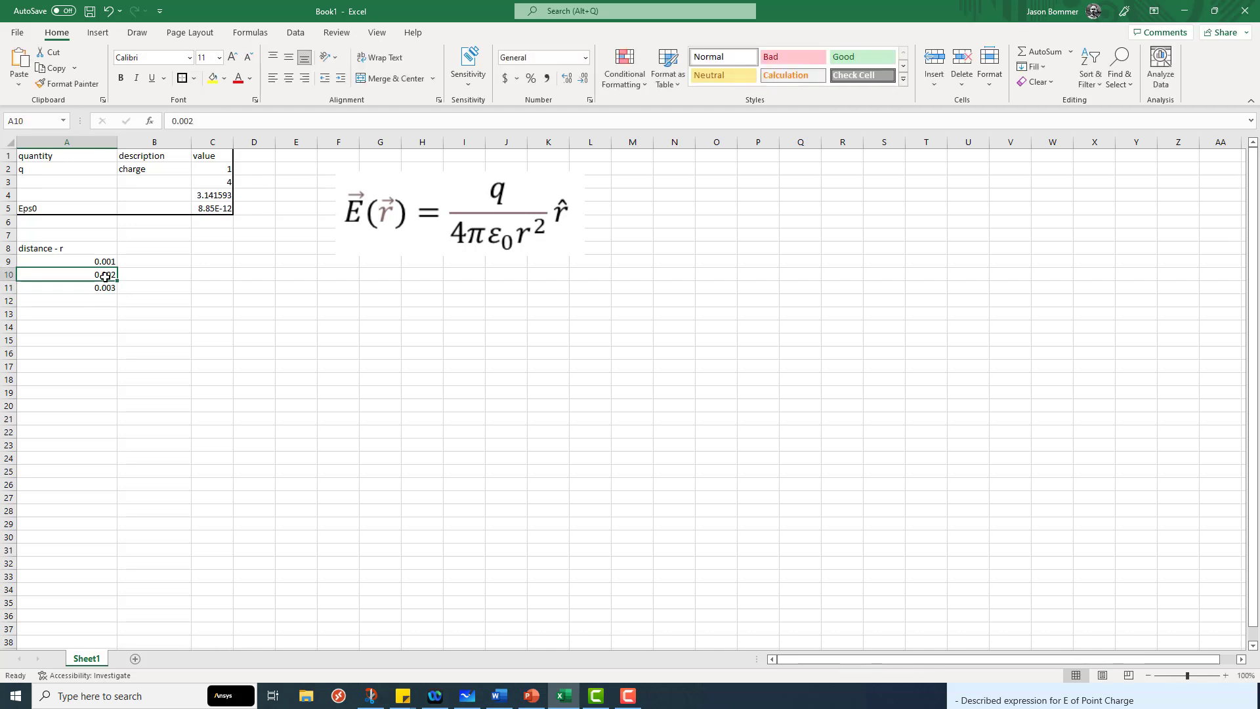
{"action": "left_click", "coordinate": [101, 322]}
{"action": "left_click_drag", "start_coordinate": [88, 261], "coordinate": [93, 293]}
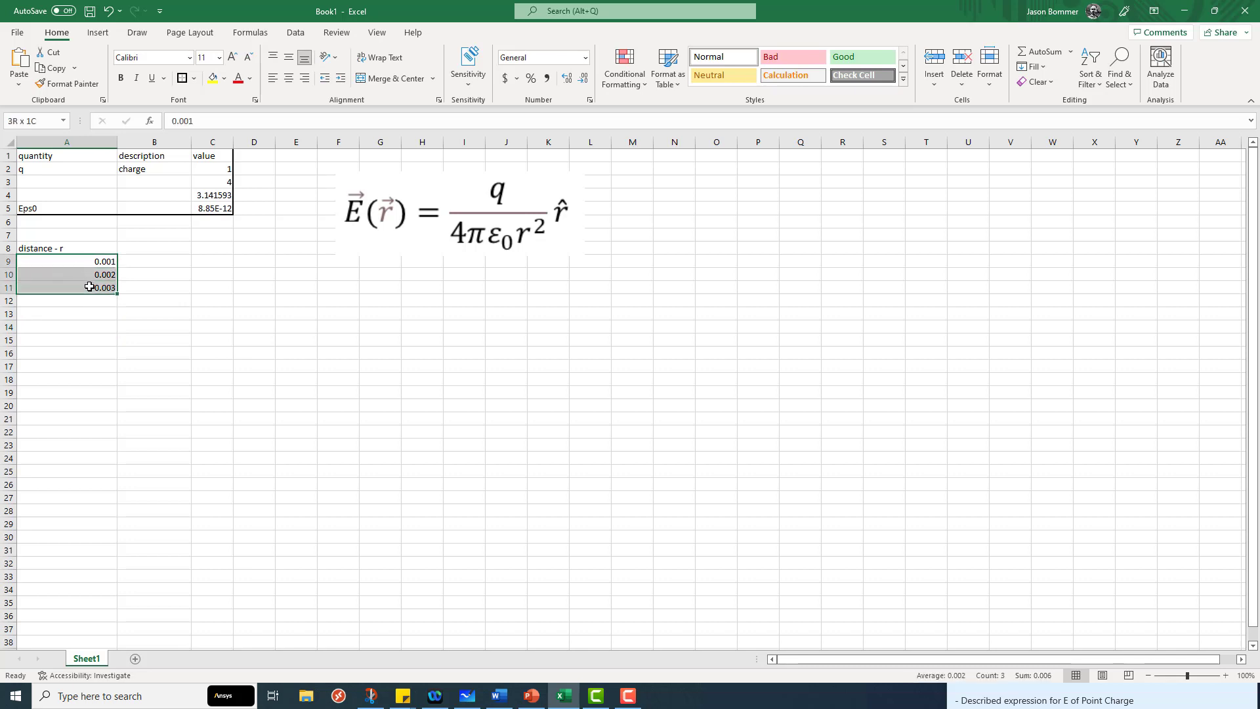
{"action": "left_click", "coordinate": [181, 339]}
{"action": "left_click", "coordinate": [66, 264]}
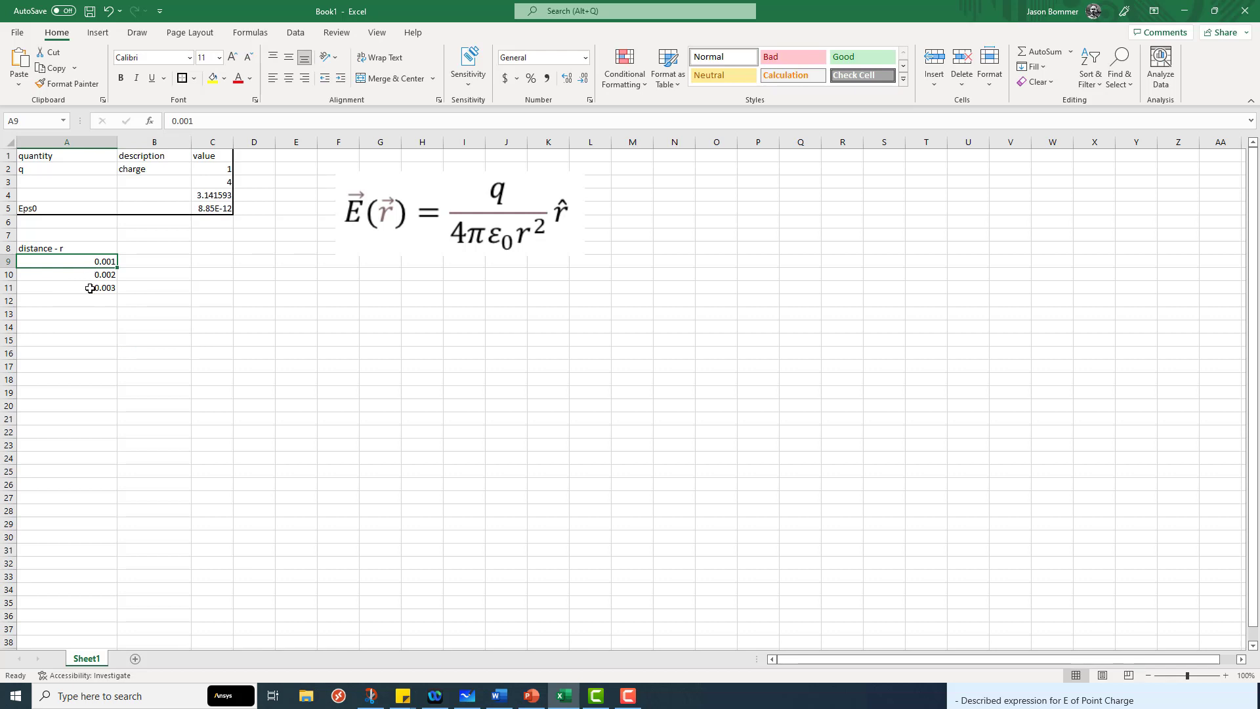
{"action": "left_click_drag", "start_coordinate": [76, 267], "coordinate": [74, 288]}
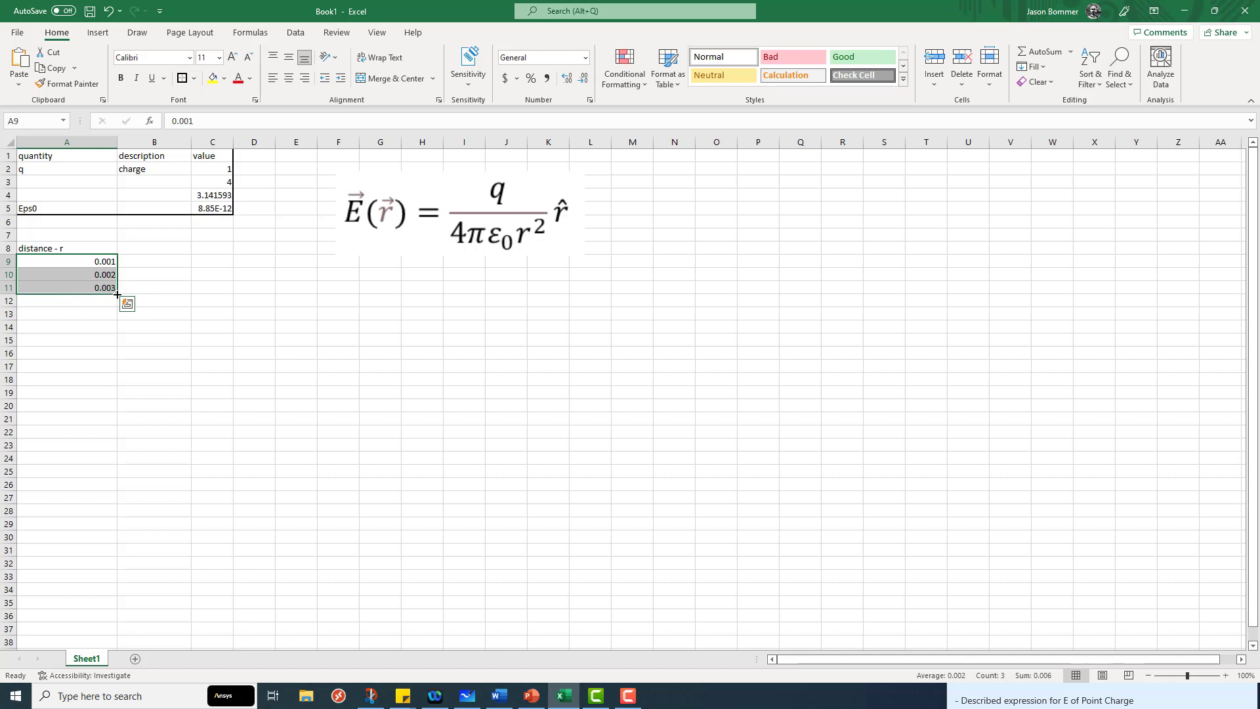
{"action": "left_click_drag", "start_coordinate": [117, 296], "coordinate": [102, 545]}
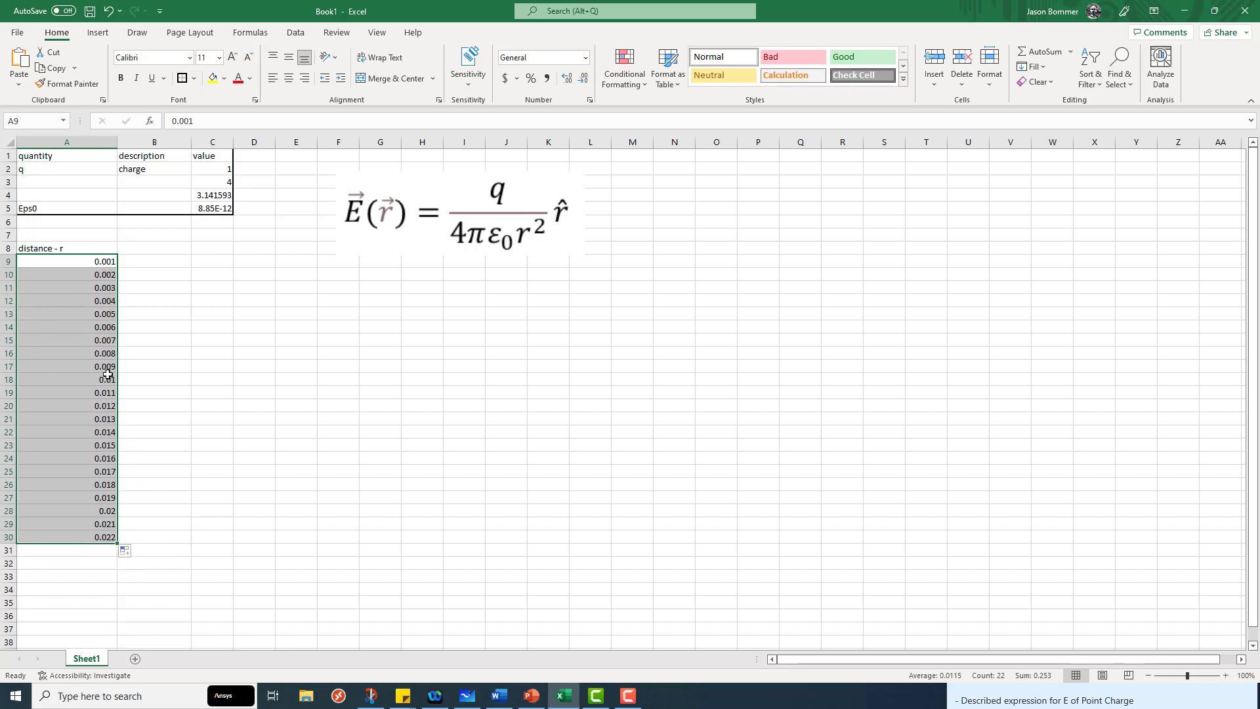
- Review the filled series and its fill options, and fill the last distance from A30 alone down into A31
{"action": "scroll", "coordinate": [107, 374], "scroll_direction": "down", "scroll_amount": 1}
{"action": "scroll", "coordinate": [107, 374], "scroll_direction": "down", "scroll_amount": 2}
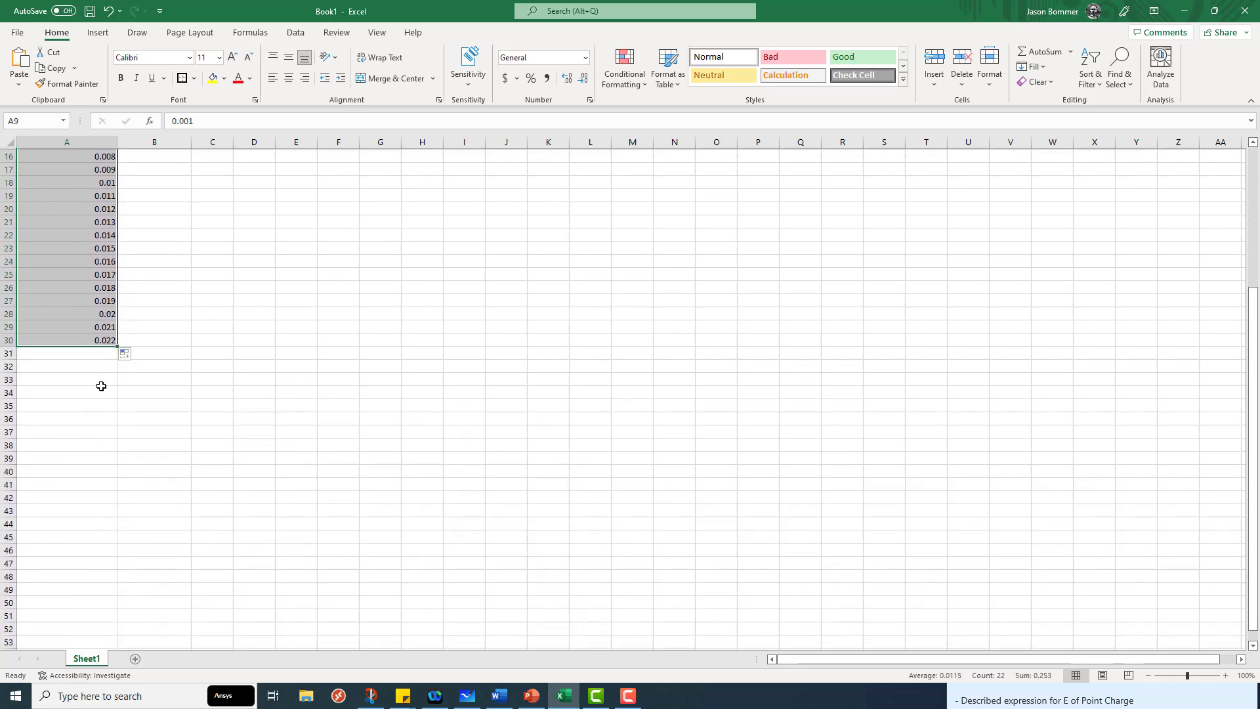
{"action": "scroll", "coordinate": [102, 387], "scroll_direction": "up", "scroll_amount": 2}
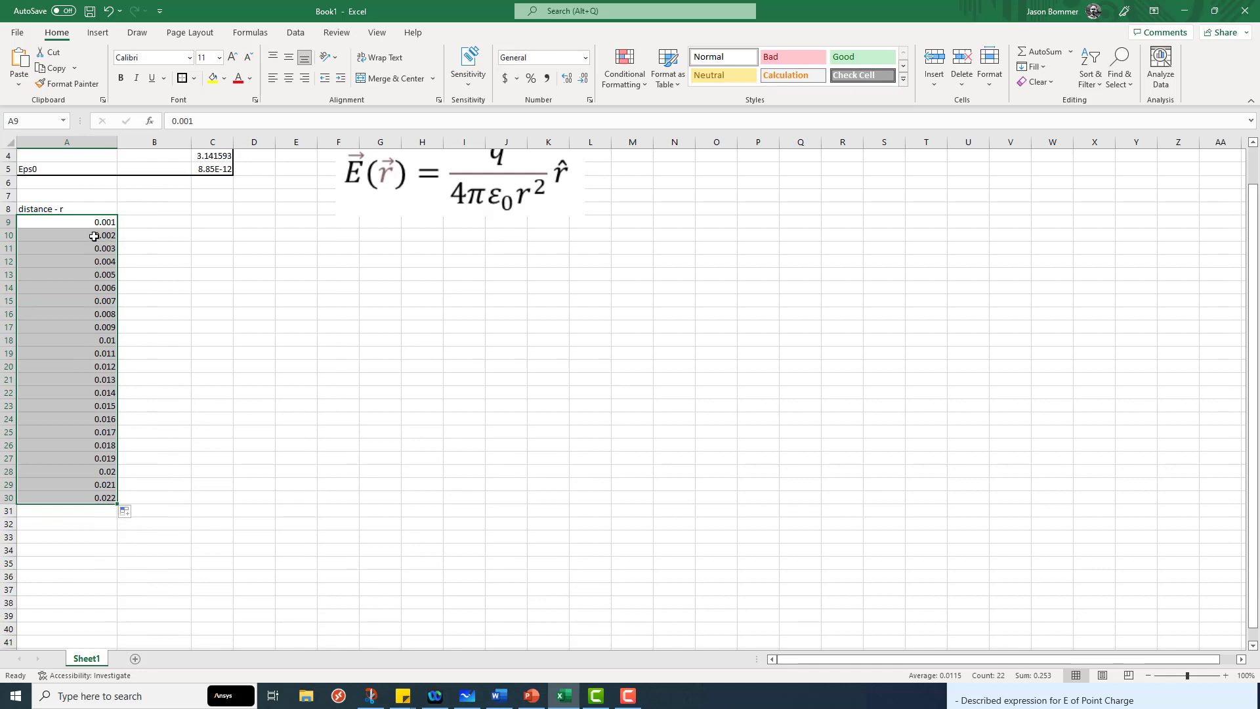
{"action": "scroll", "coordinate": [107, 460], "scroll_direction": "down", "scroll_amount": 2}
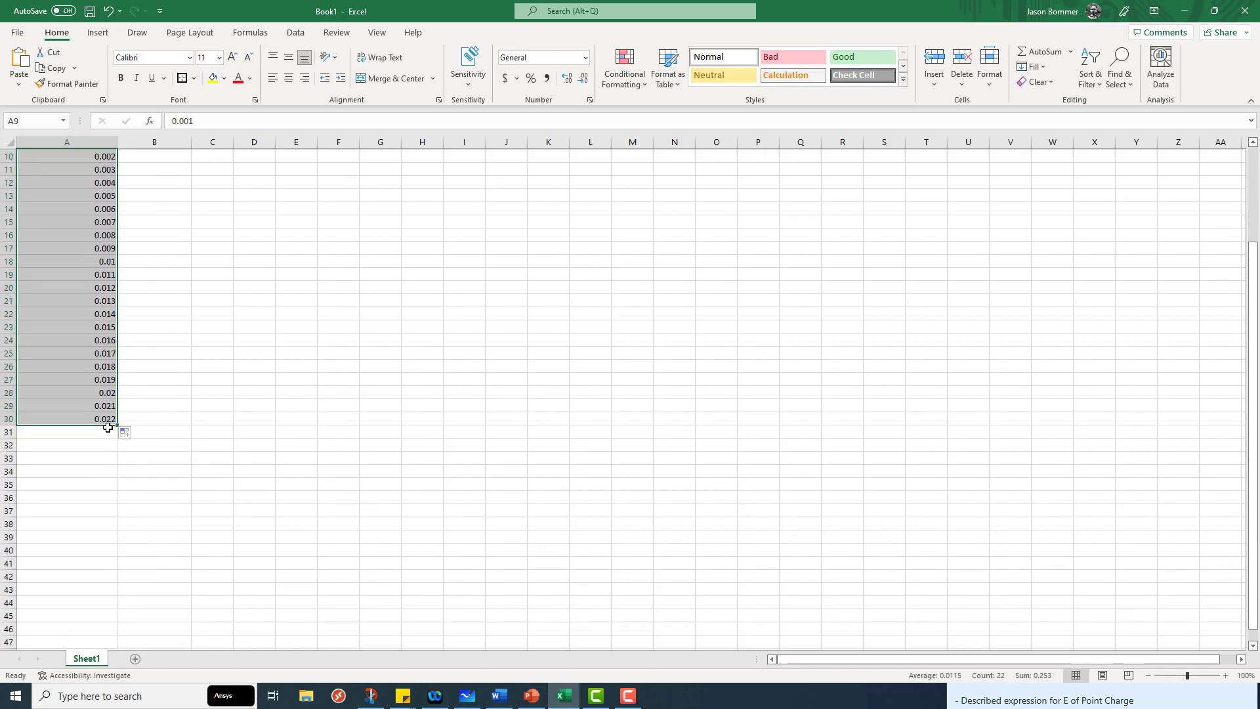
{"action": "scroll", "coordinate": [100, 420], "scroll_direction": "down", "scroll_amount": 1}
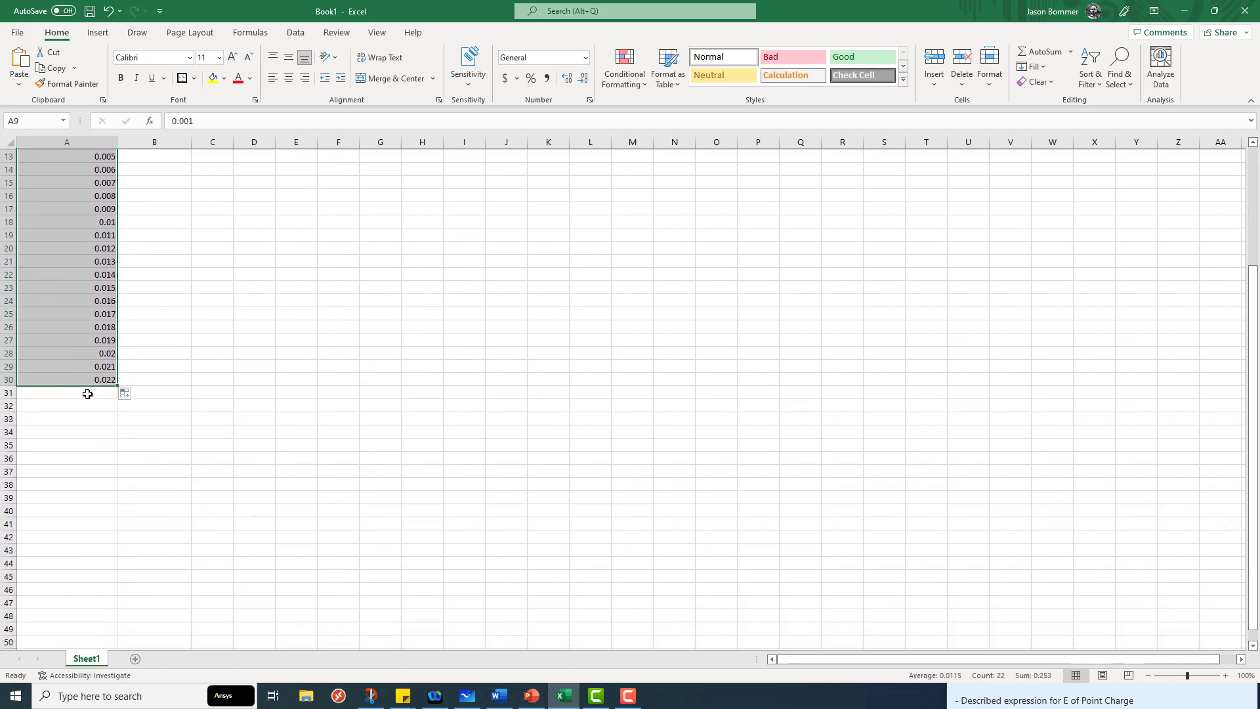
{"action": "left_click", "coordinate": [136, 396]}
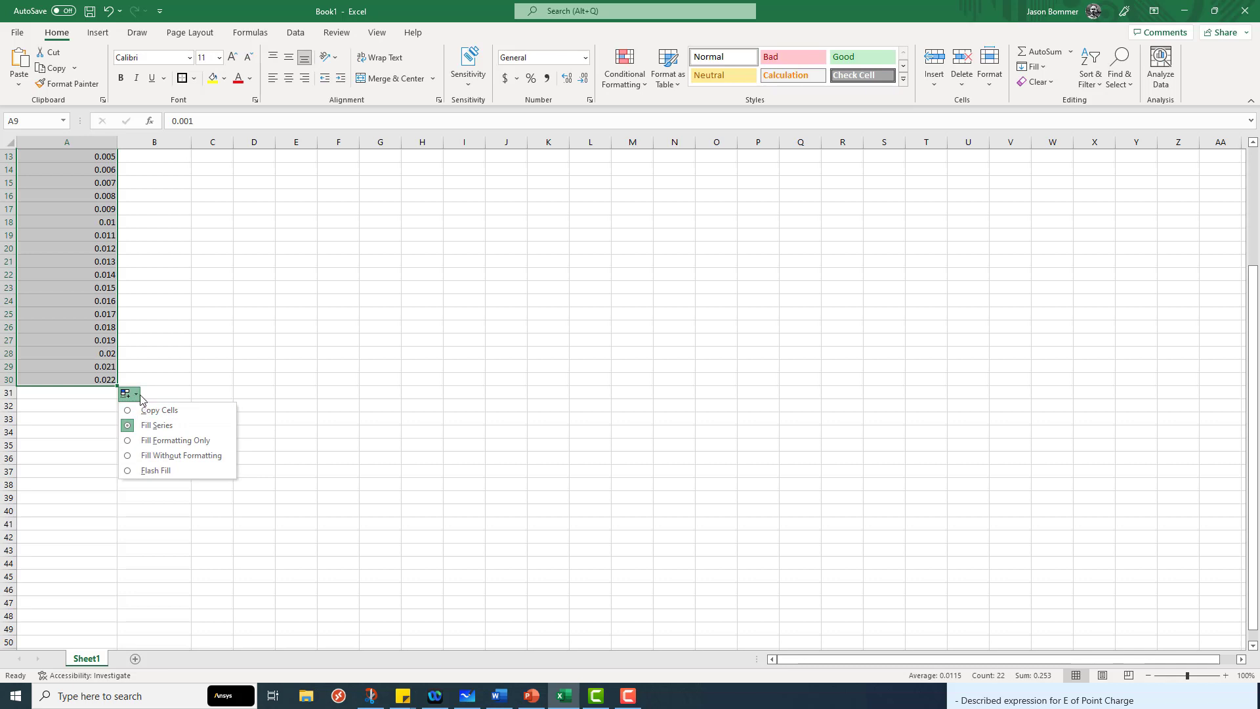
{"action": "left_click", "coordinate": [109, 381]}
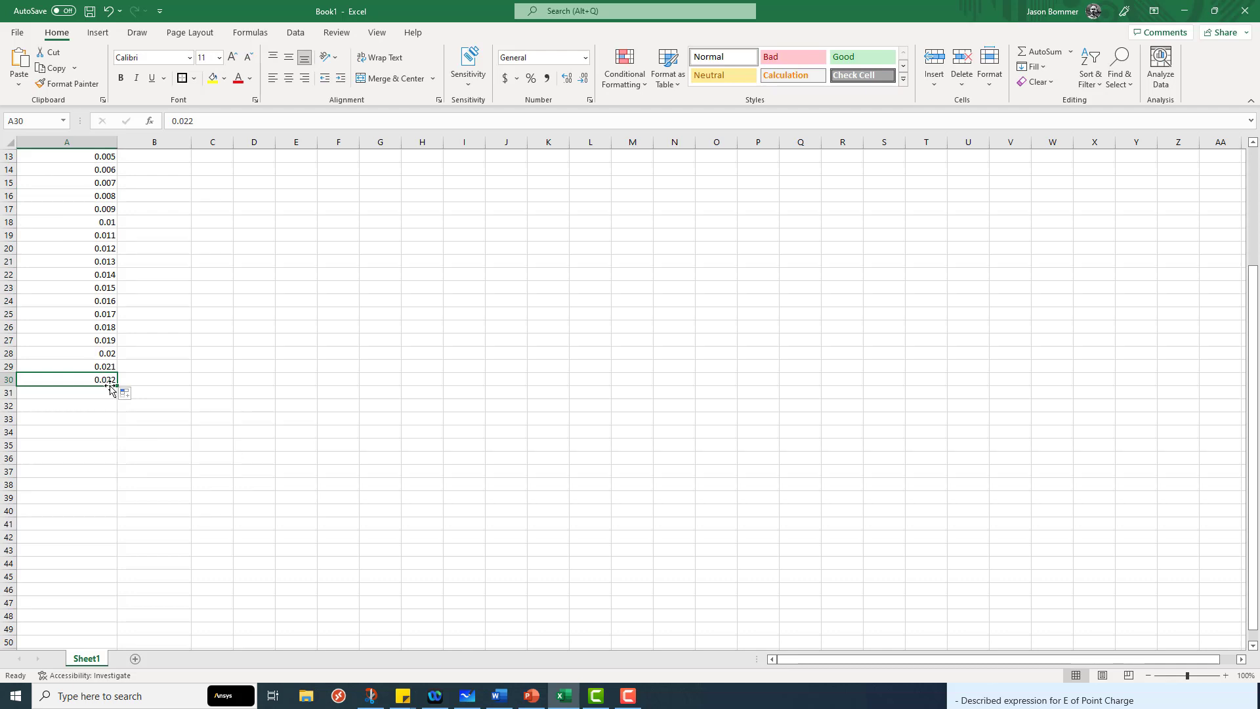
{"action": "left_click_drag", "start_coordinate": [117, 385], "coordinate": [110, 396]}
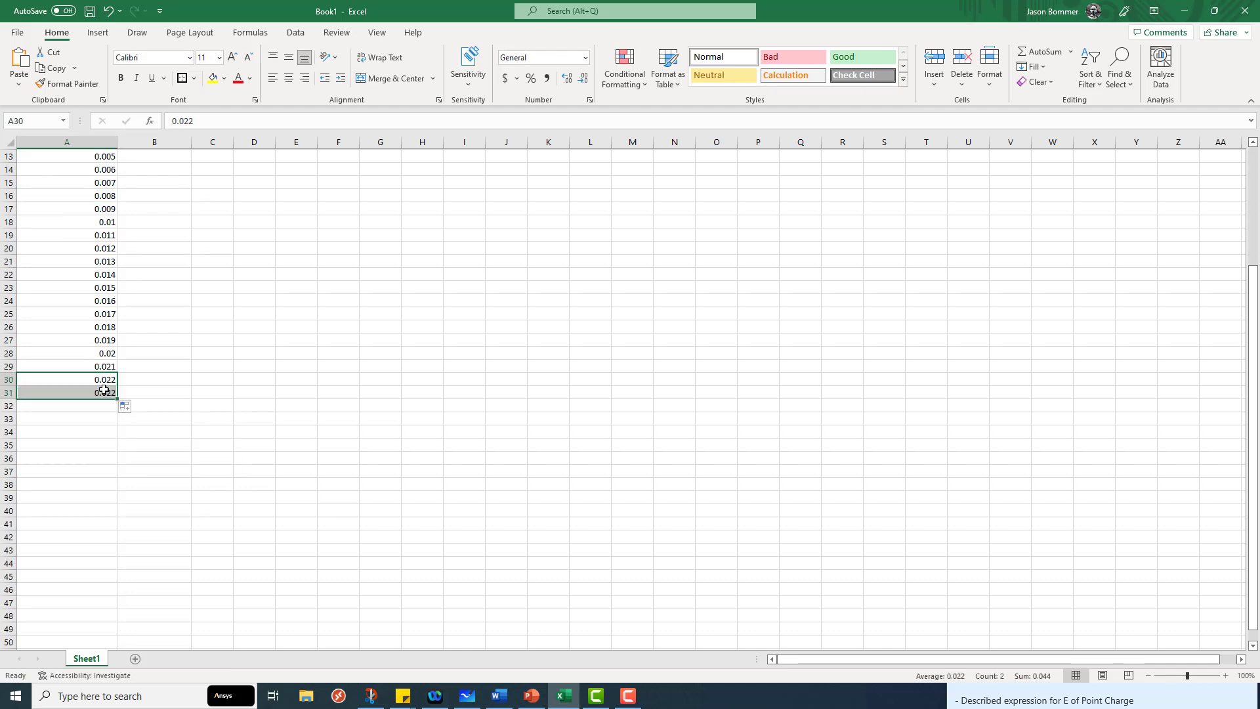
{"action": "left_click", "coordinate": [99, 392]}
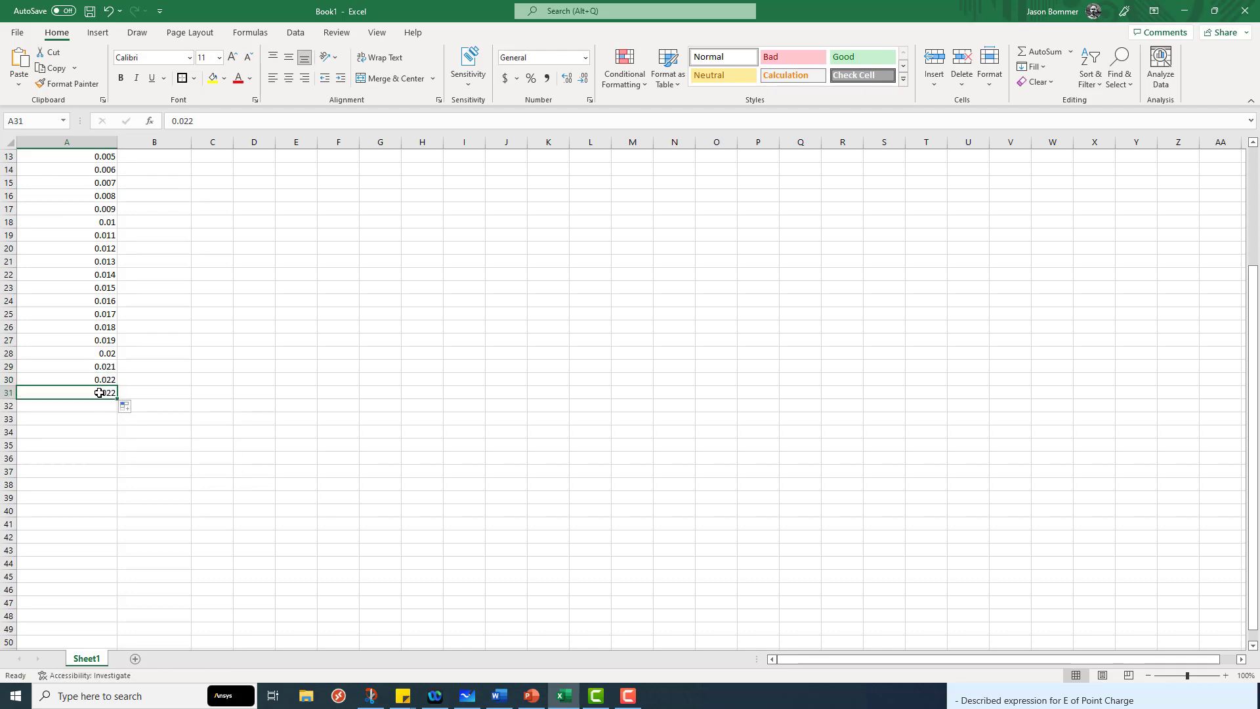
- Clear the repeated distance in A31 and fill the series from A28:A30 down to A36 in 0.001 increments
{"action": "key", "text": "Delete"}
{"action": "left_click", "coordinate": [86, 353]}
{"action": "left_click_drag", "start_coordinate": [84, 361], "coordinate": [117, 465]}
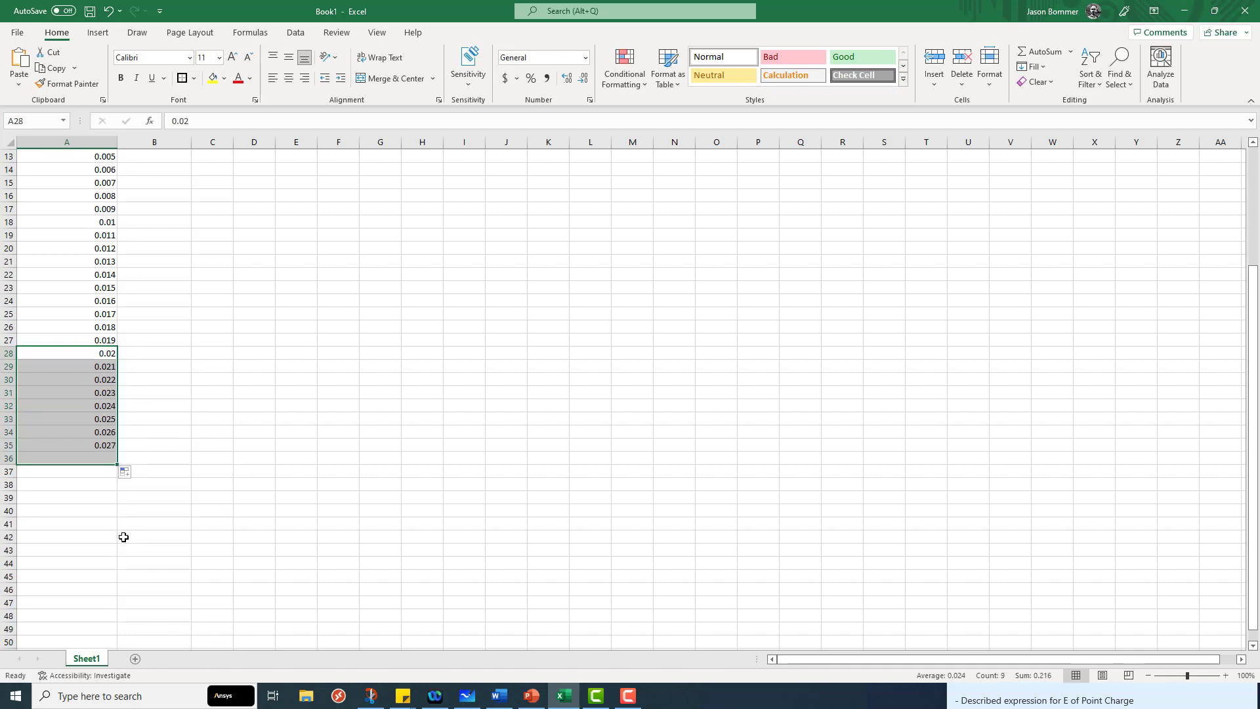
- Extend the distance series from A28:A36 down to A1008, so that it ends at a distance of 1
{"action": "scroll", "coordinate": [124, 539], "scroll_direction": "down", "scroll_amount": 4}
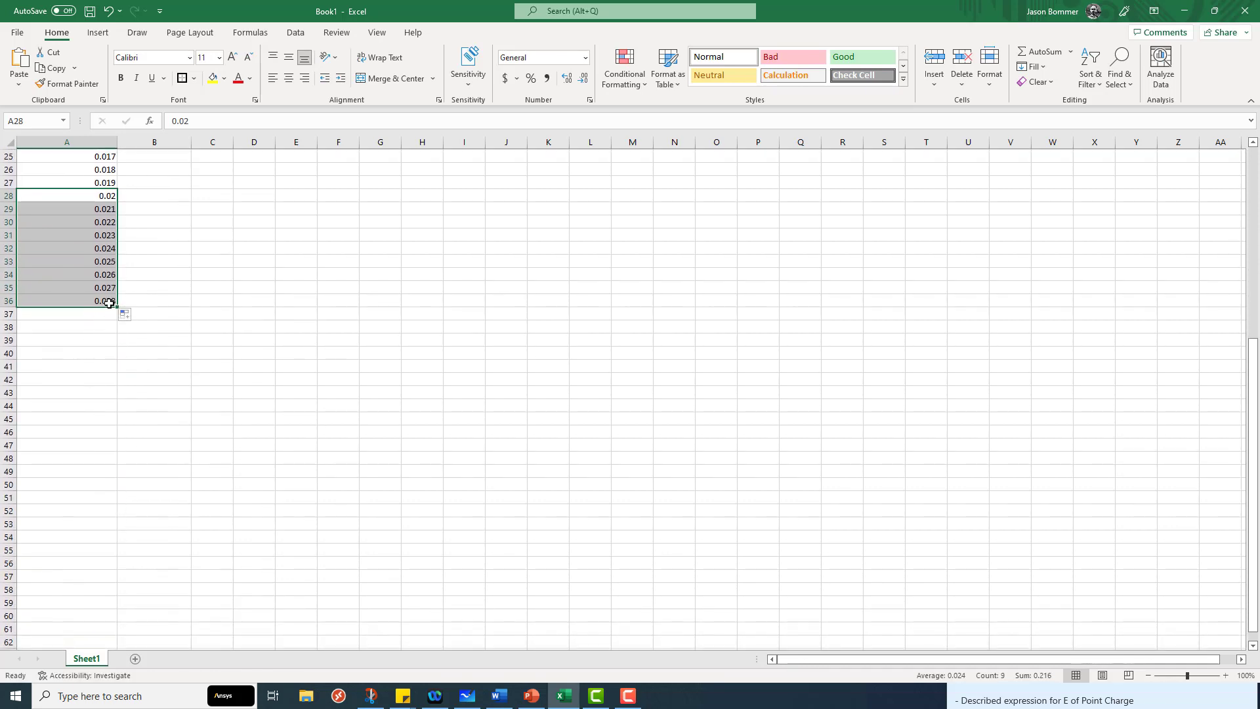
{"action": "left_click_drag", "start_coordinate": [117, 306], "coordinate": [85, 619]}
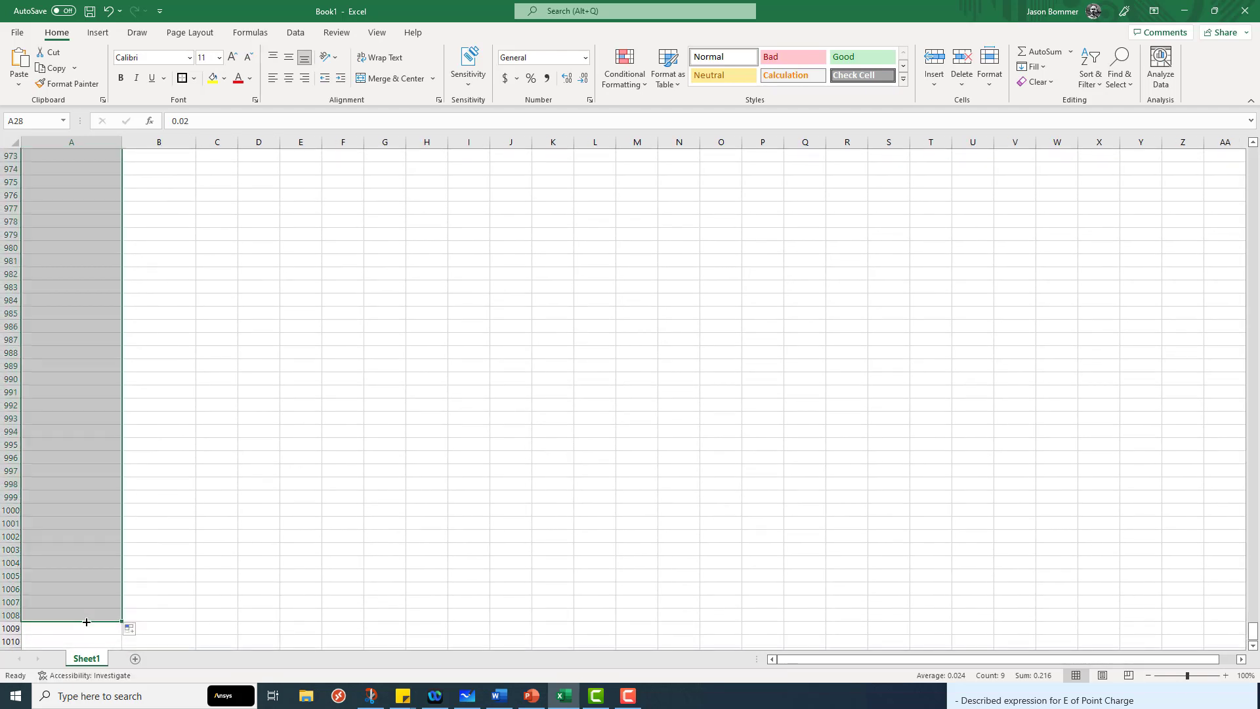
{"action": "left_click", "coordinate": [178, 614]}
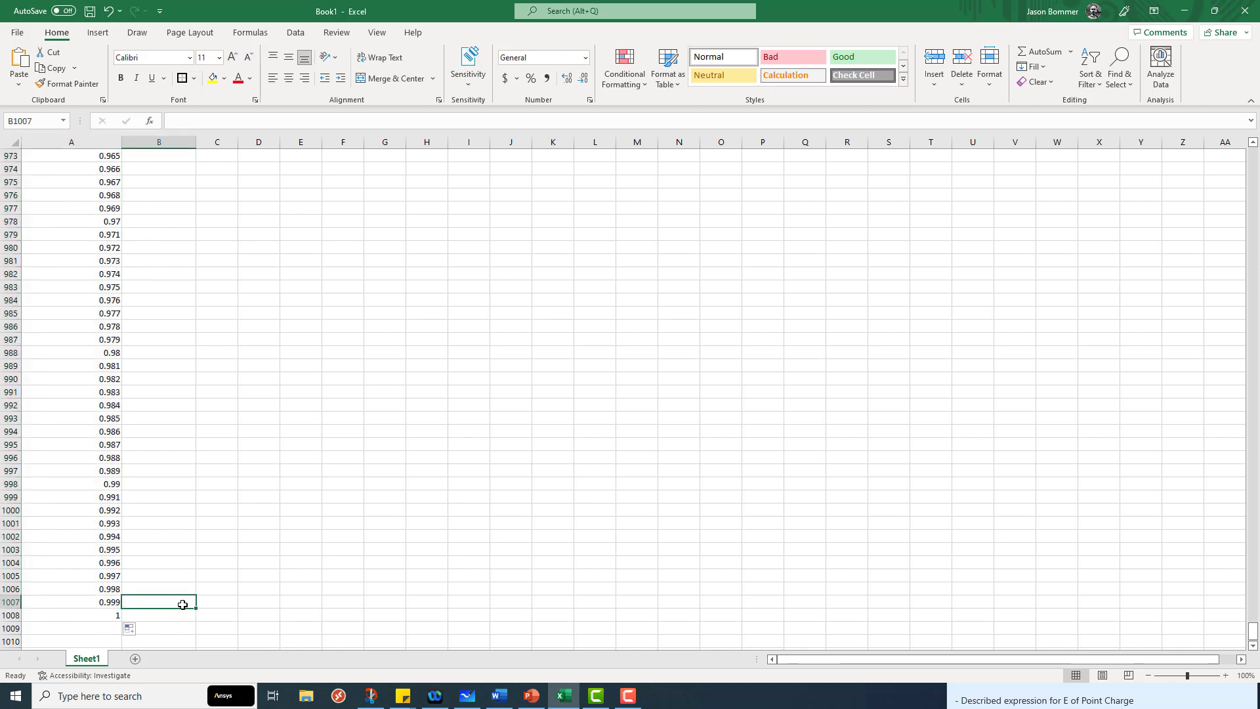
{"action": "left_click", "coordinate": [72, 615]}
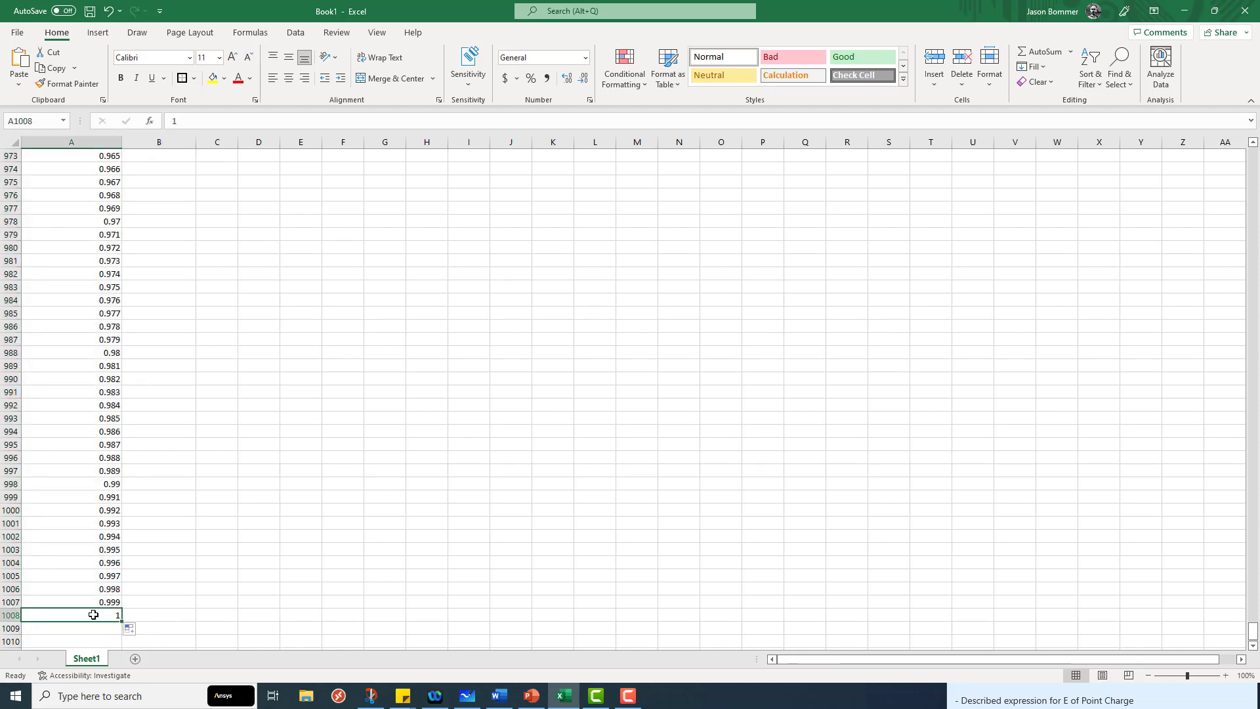
{"action": "scroll", "coordinate": [117, 609], "scroll_direction": "down", "scroll_amount": 1}
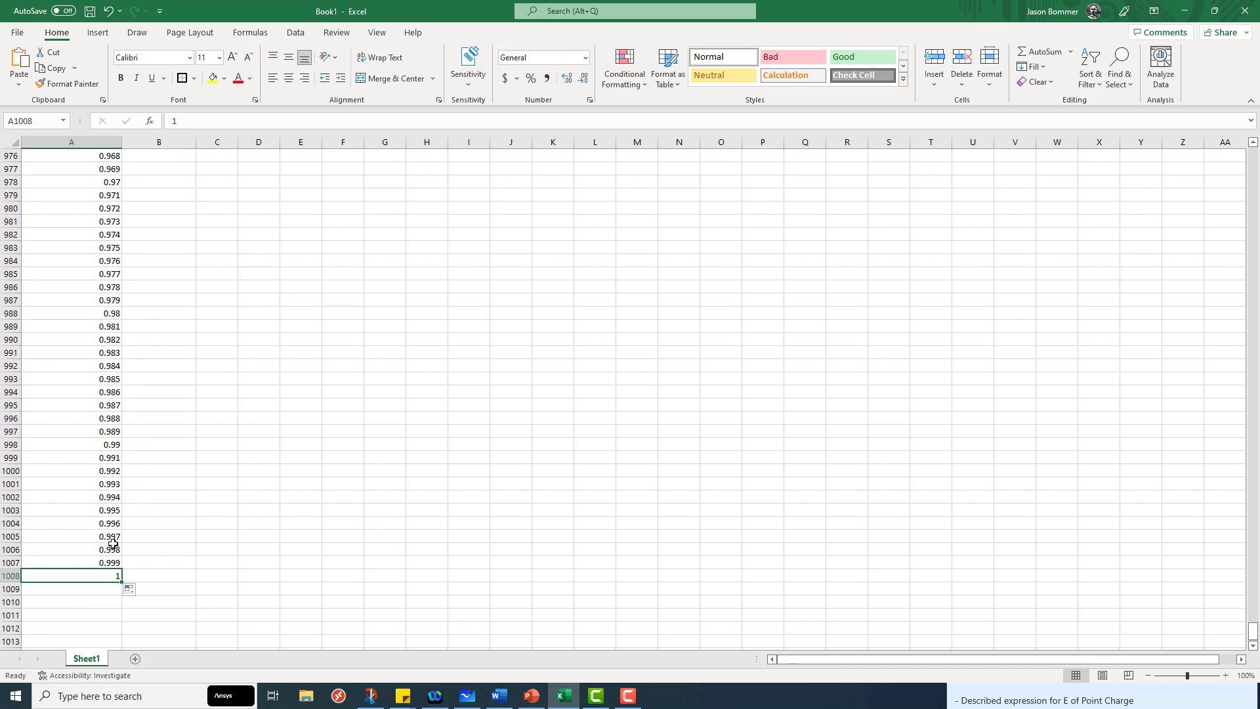
- Enter the heading "Mag E" in B8, beside the distance heading
{"action": "scroll", "coordinate": [113, 543], "scroll_direction": "up", "scroll_amount": 12}
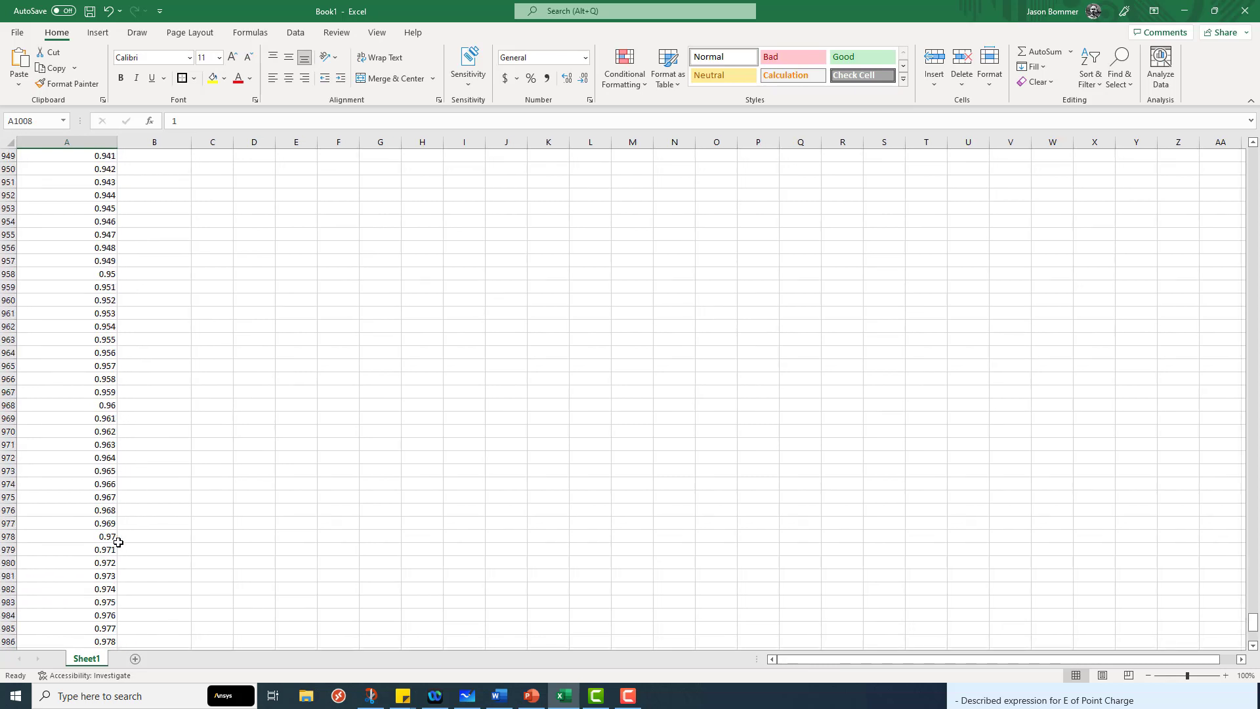
{"action": "scroll", "coordinate": [120, 540], "scroll_direction": "up", "scroll_amount": 16}
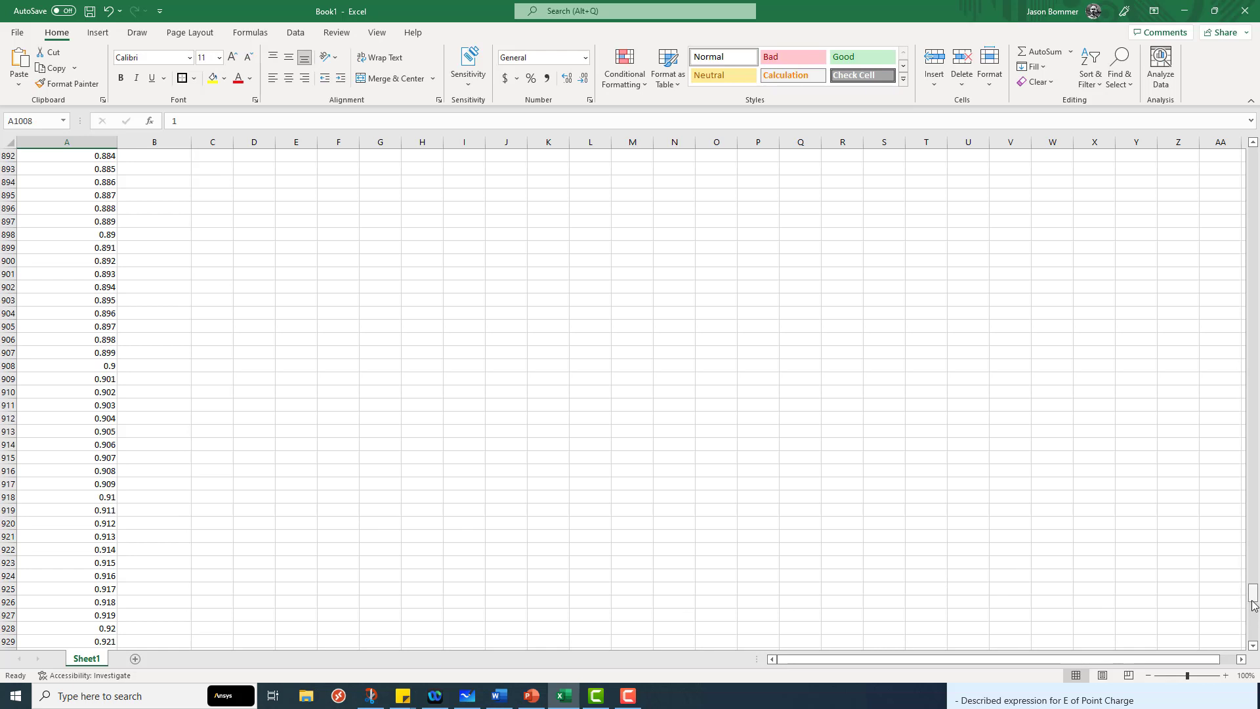
{"action": "left_click_drag", "start_coordinate": [1255, 601], "coordinate": [1257, 438]}
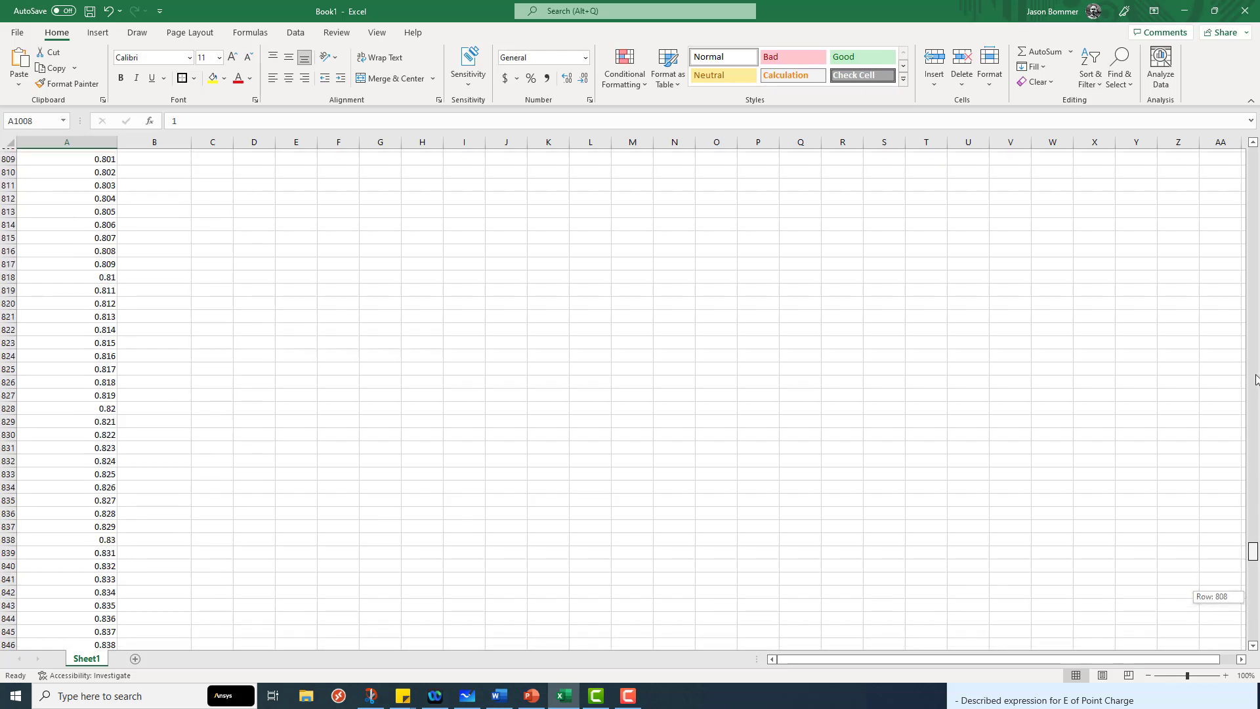
{"action": "left_click_drag", "start_coordinate": [1256, 380], "coordinate": [1252, 152]}
{"action": "left_click", "coordinate": [419, 336]}
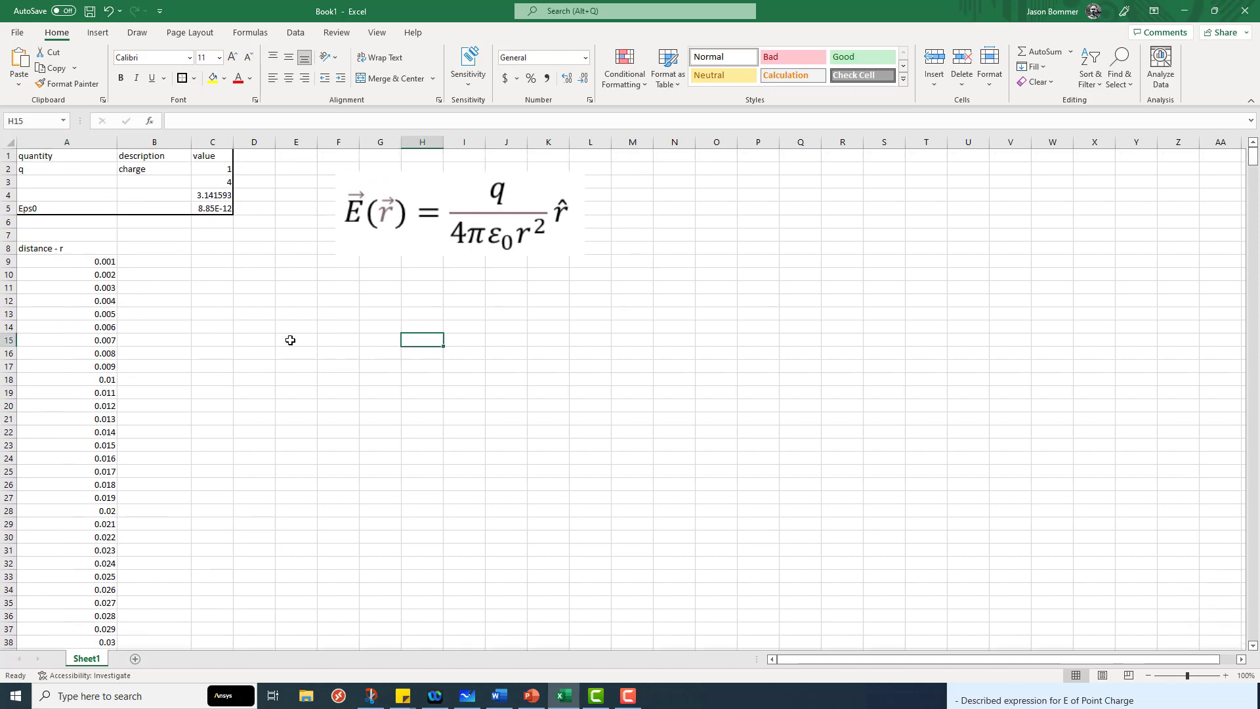
{"action": "left_click", "coordinate": [156, 265]}
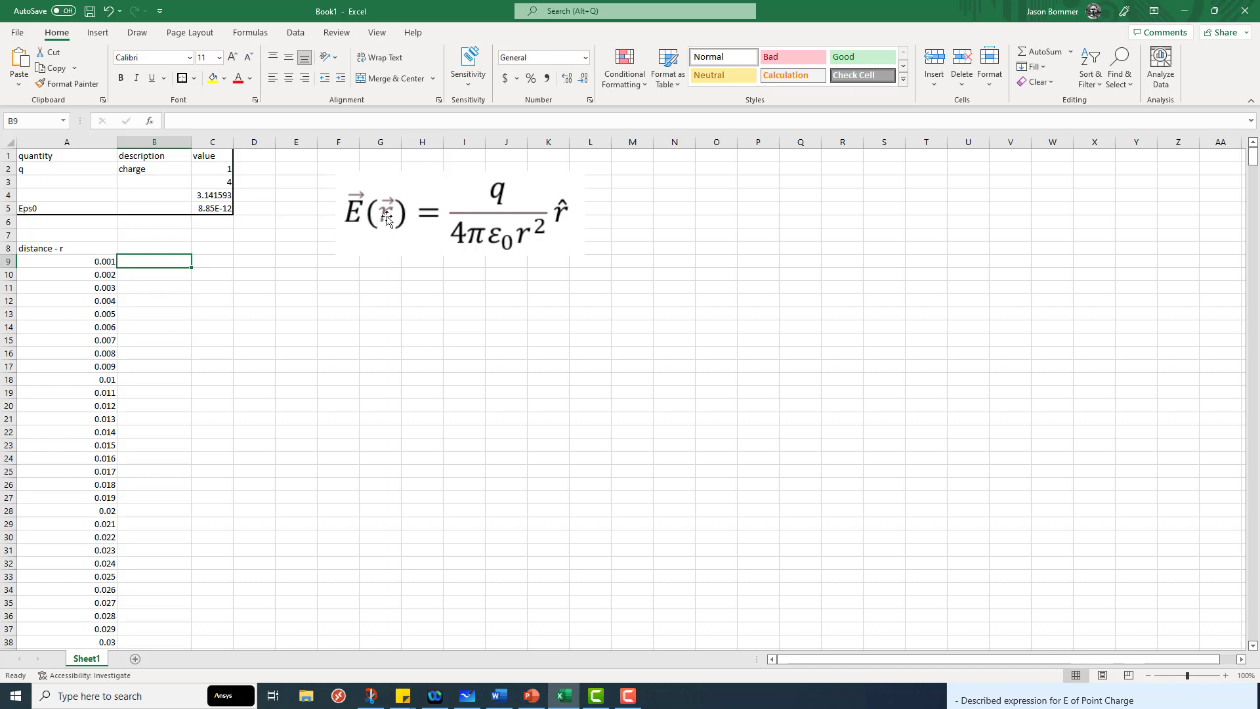
{"action": "left_click", "coordinate": [170, 249]}
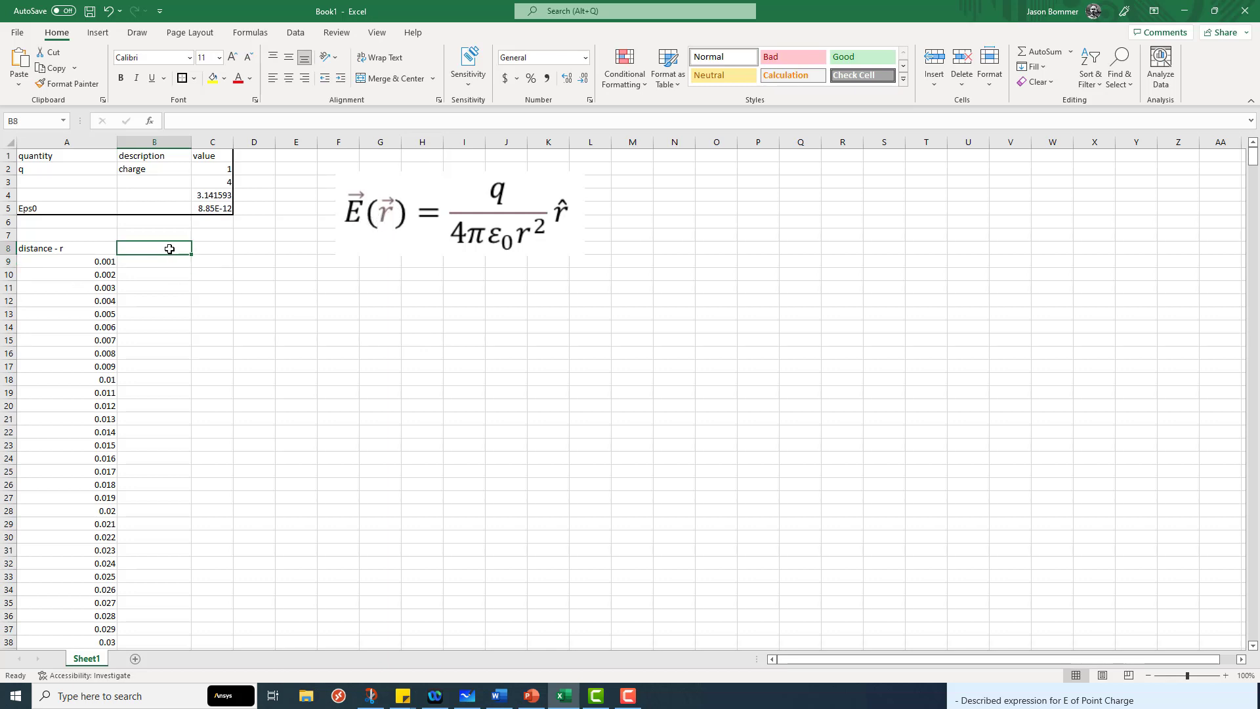
{"action": "type", "text": "M"}
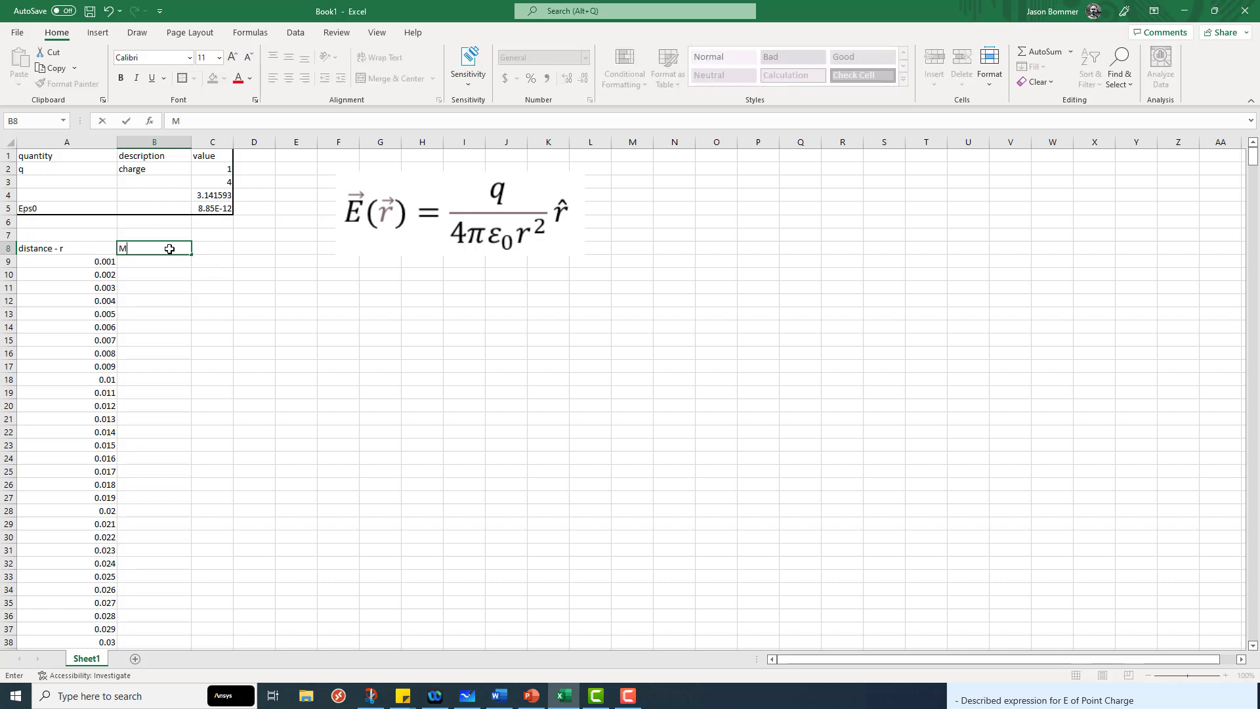
{"action": "type", "text": "ag E"}
{"action": "key", "text": "Return"}
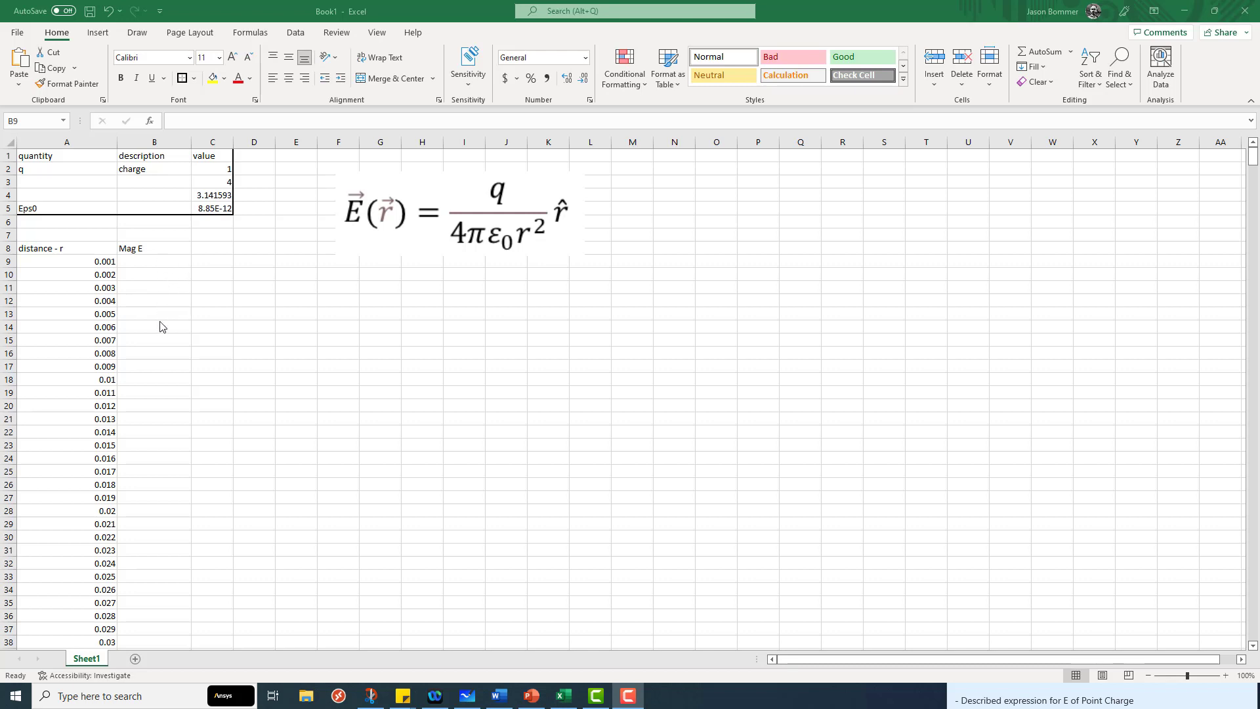
- Enter the field magnitude formula =C2/C3*C4*C5*A9^2 in B9, referencing the constants and the first distance
{"action": "left_click", "coordinate": [149, 261]}
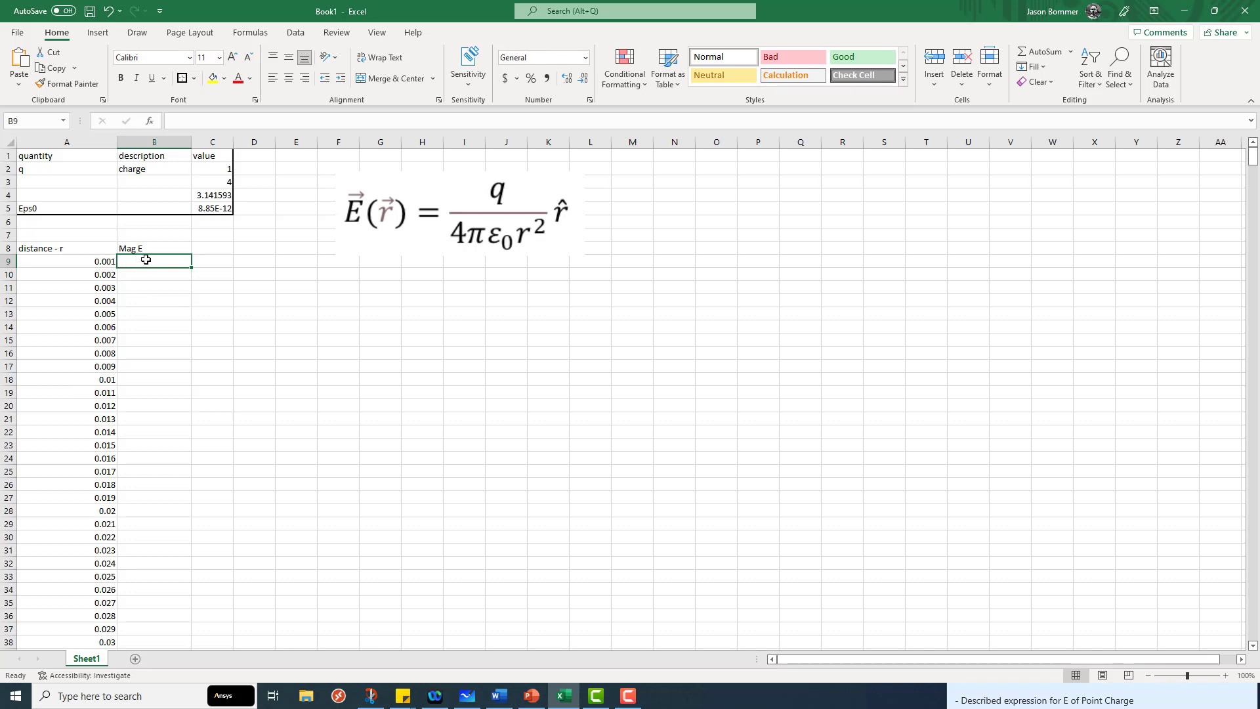
{"action": "type", "text": "="}
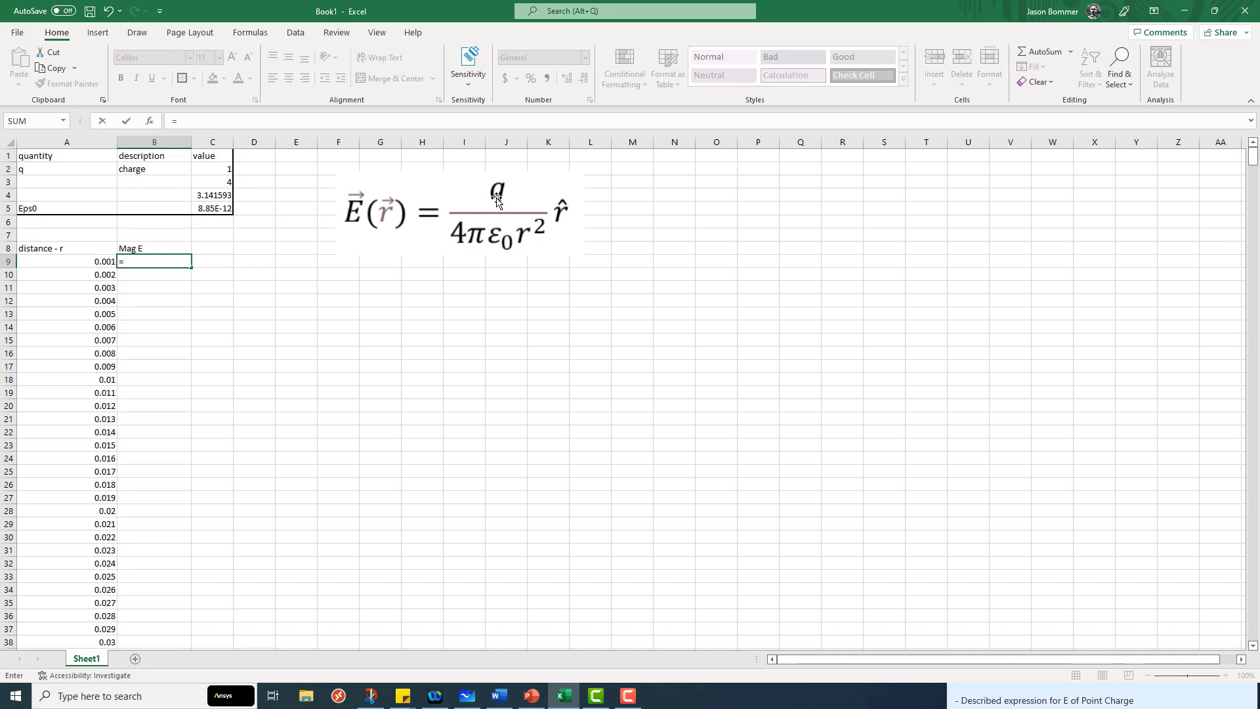
{"action": "left_click", "coordinate": [224, 172]}
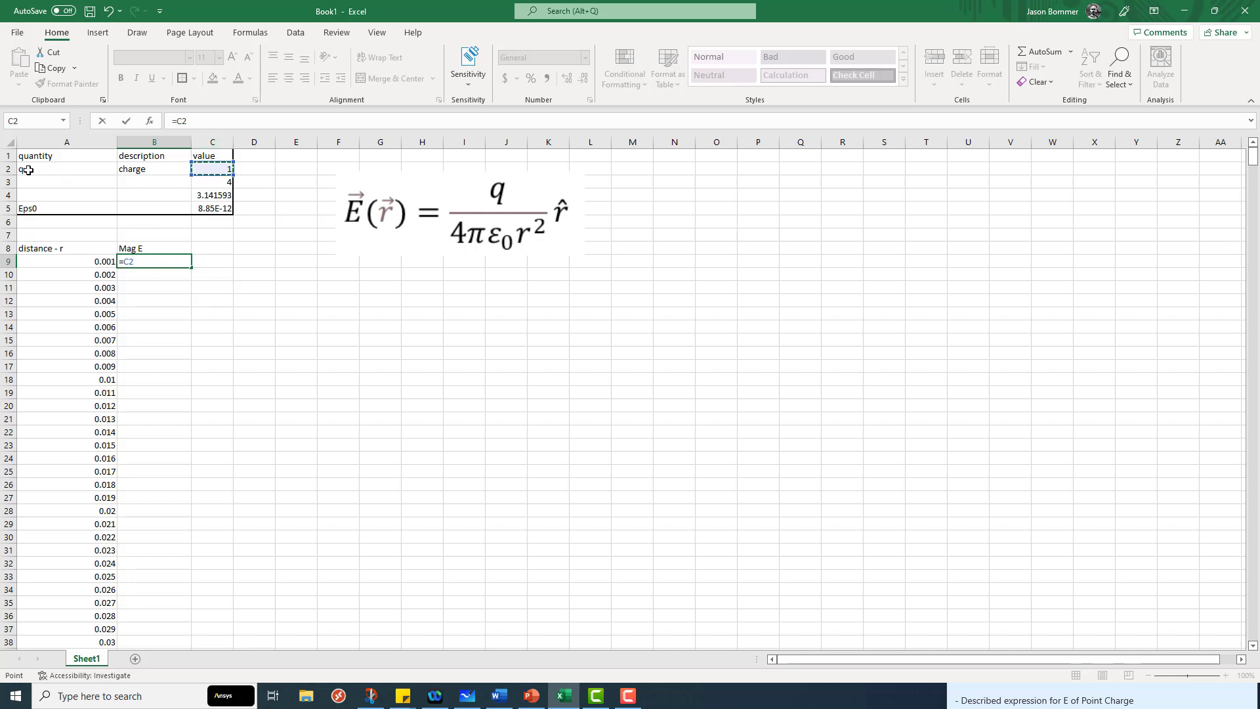
{"action": "left_click", "coordinate": [194, 121]}
{"action": "left_click", "coordinate": [223, 183]}
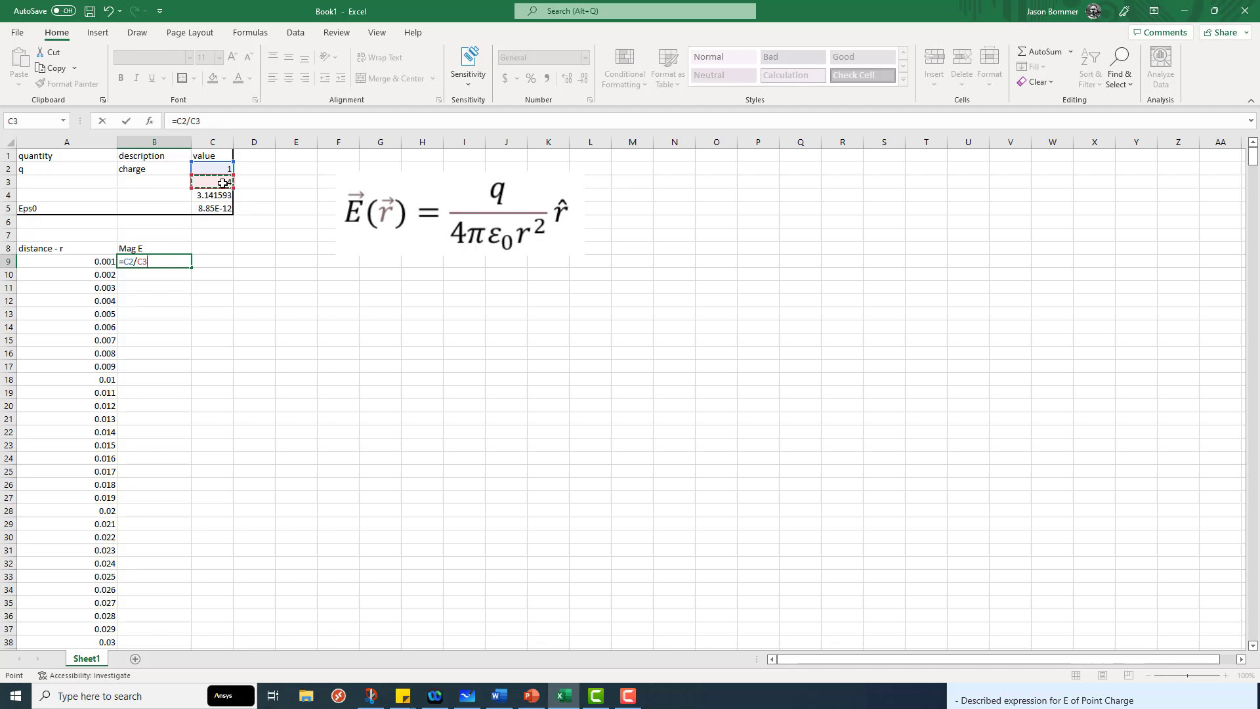
{"action": "type", "text": "*"}
{"action": "left_click", "coordinate": [209, 197]}
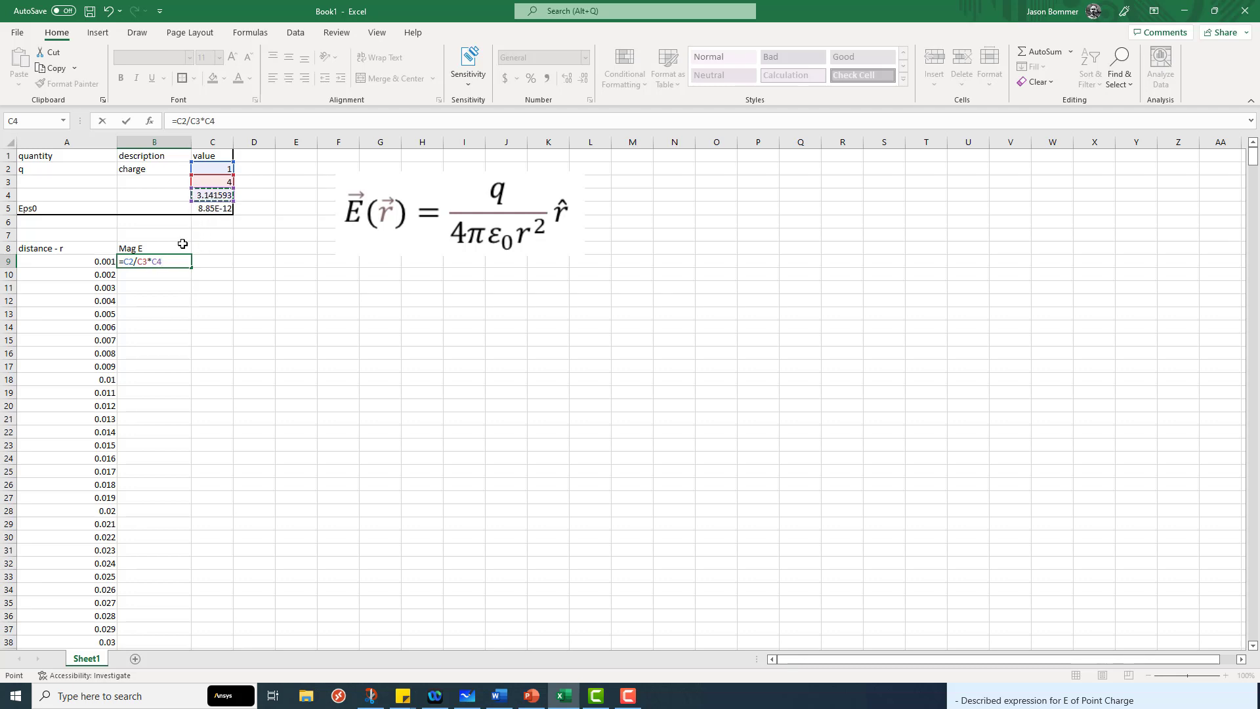
{"action": "type", "text": "*"}
{"action": "left_click", "coordinate": [214, 210]}
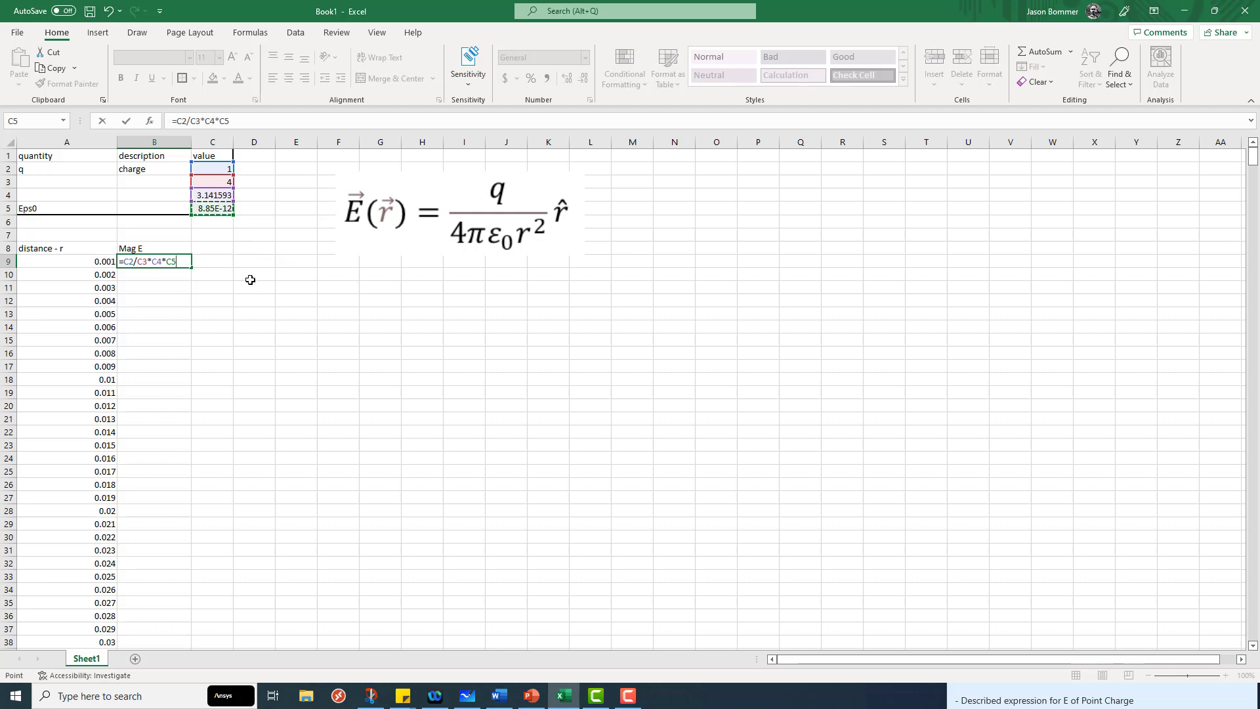
{"action": "type", "text": "*"}
{"action": "left_click", "coordinate": [97, 263]}
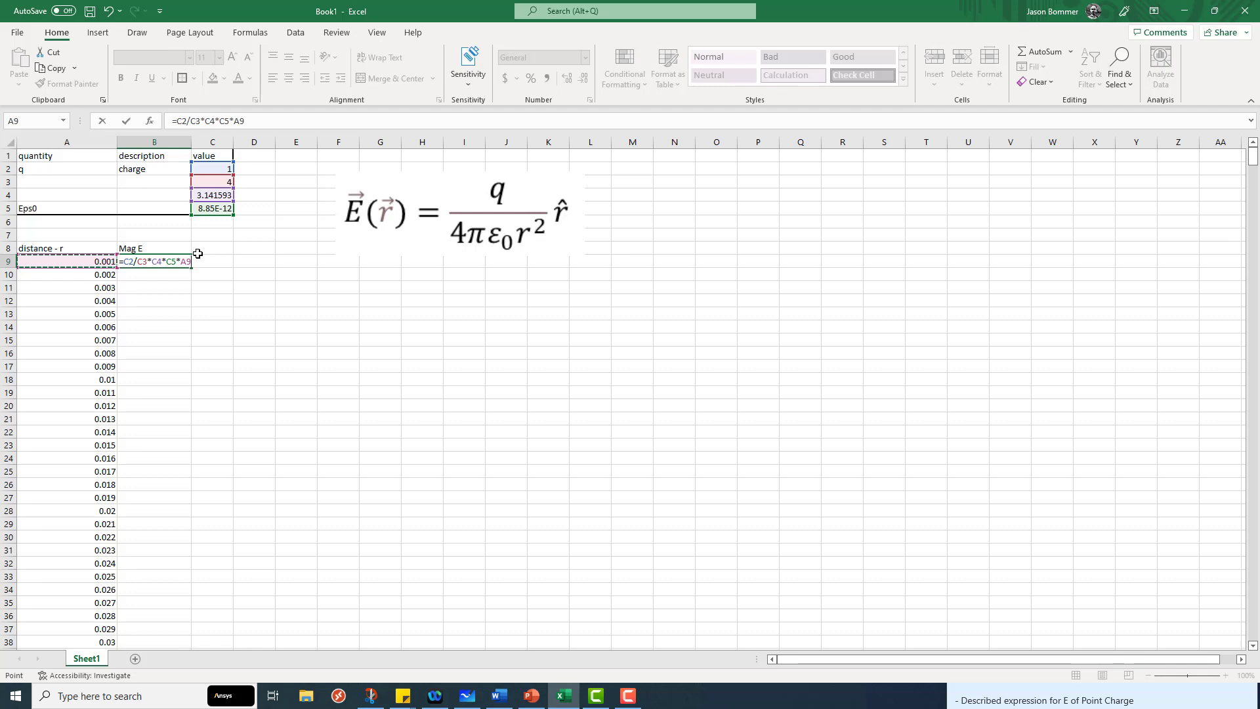
{"action": "type", "text": "^2"}
{"action": "key", "text": "Return"}
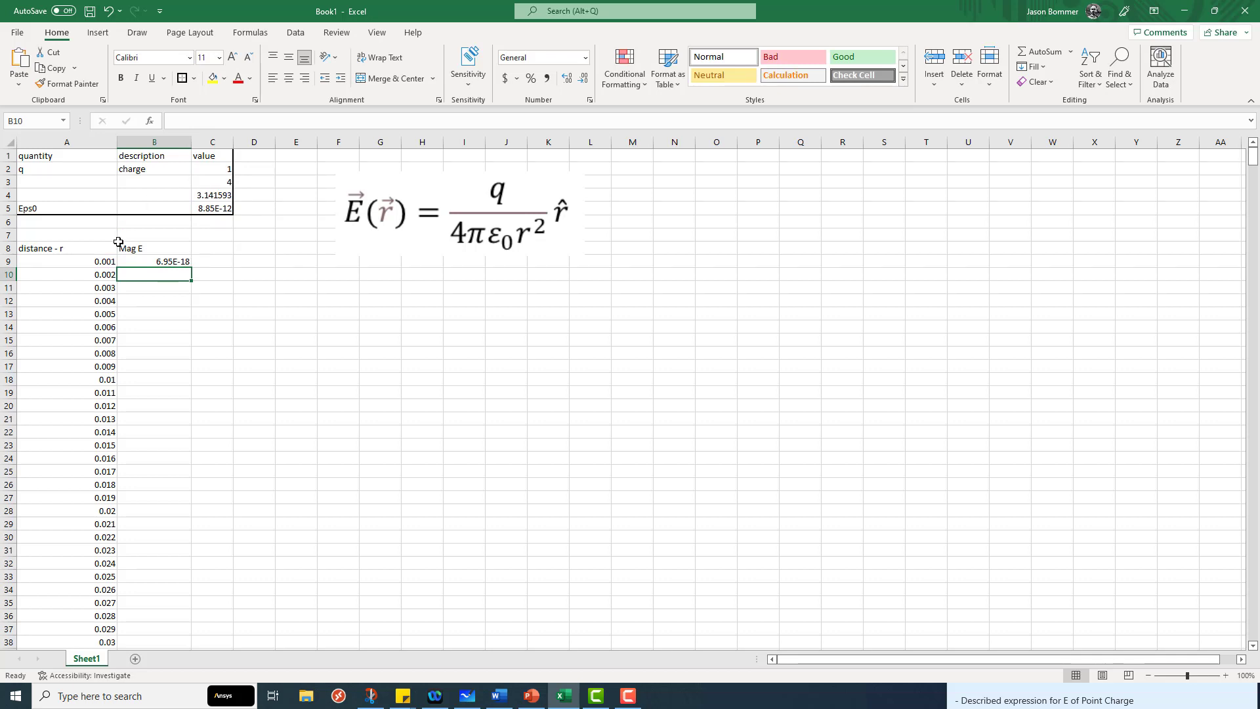
- Try to group the denominator of the B9 formula with brackets as =C2/[(C3*C4*C5)*A9^2]
{"action": "left_click", "coordinate": [176, 260]}
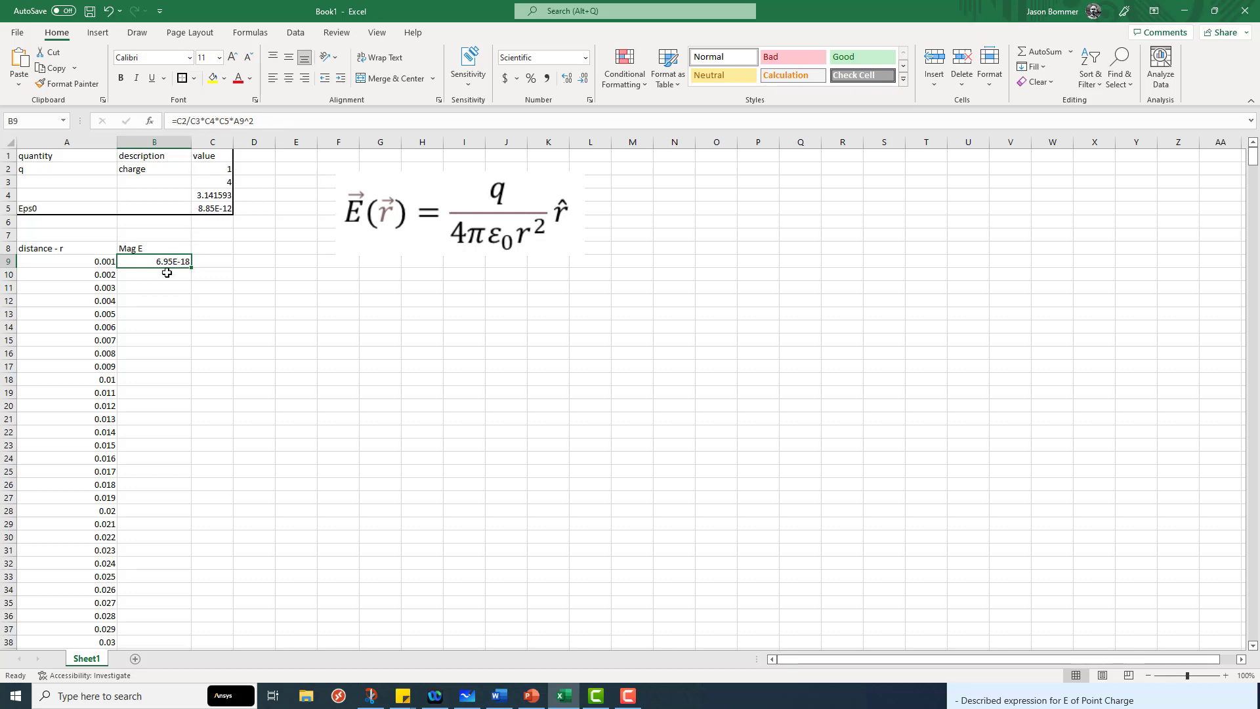
{"action": "left_click", "coordinate": [195, 120]}
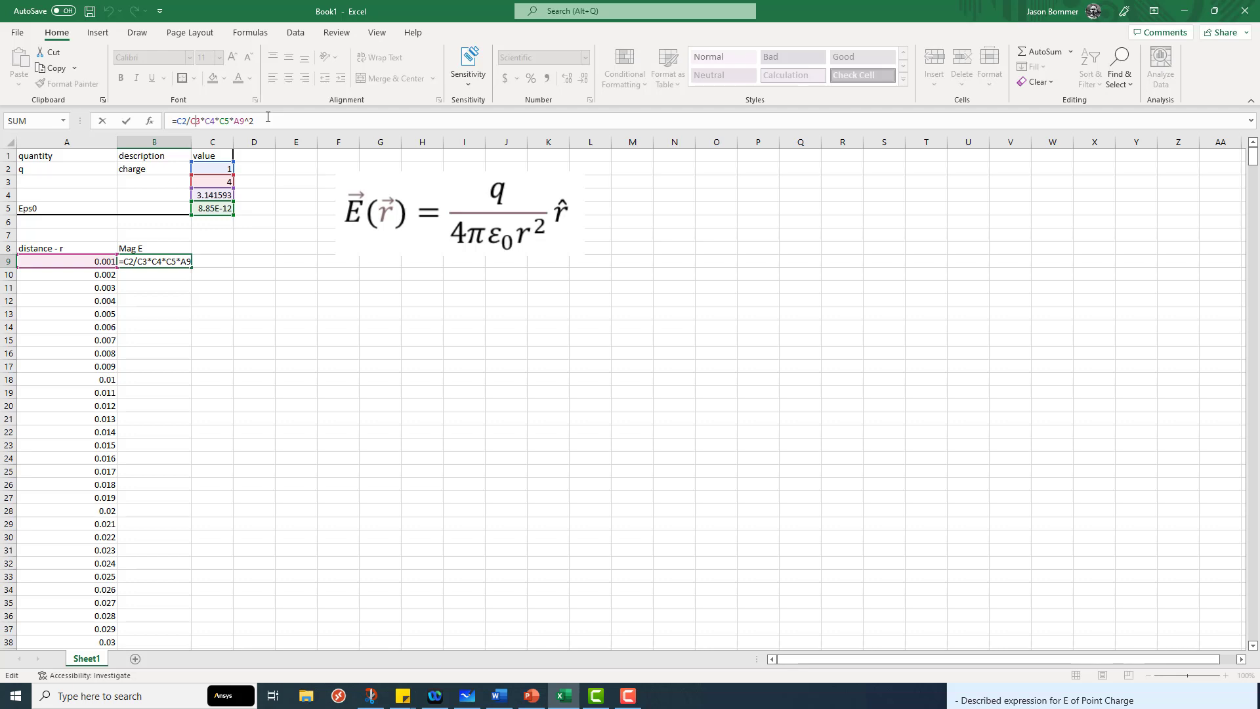
{"action": "key", "text": "Left"}
{"action": "type", "text": "("}
{"action": "type", "text": ")"}
{"action": "left_click", "coordinate": [235, 124]}
{"action": "left_click", "coordinate": [194, 124]}
{"action": "type", "text": "["}
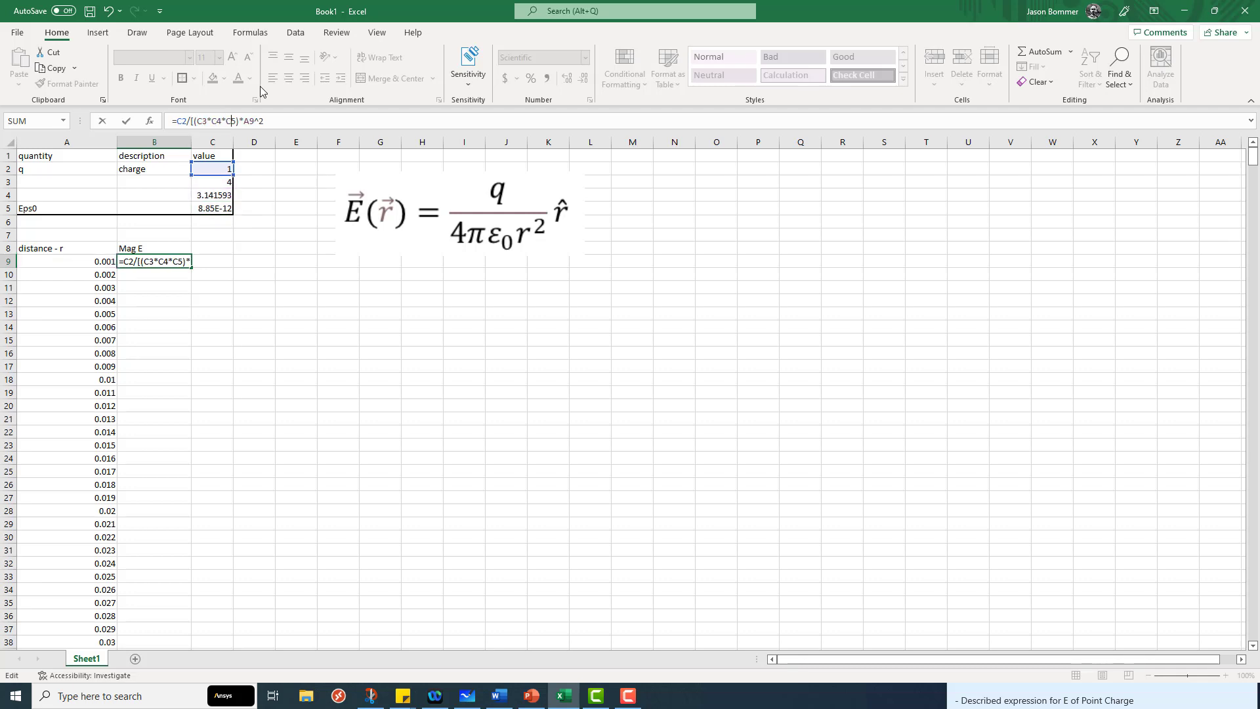
{"action": "key", "text": "Right"}
{"action": "key", "text": "Right"}
{"action": "key", "text": "Right"}
{"action": "left_click", "coordinate": [126, 122]}
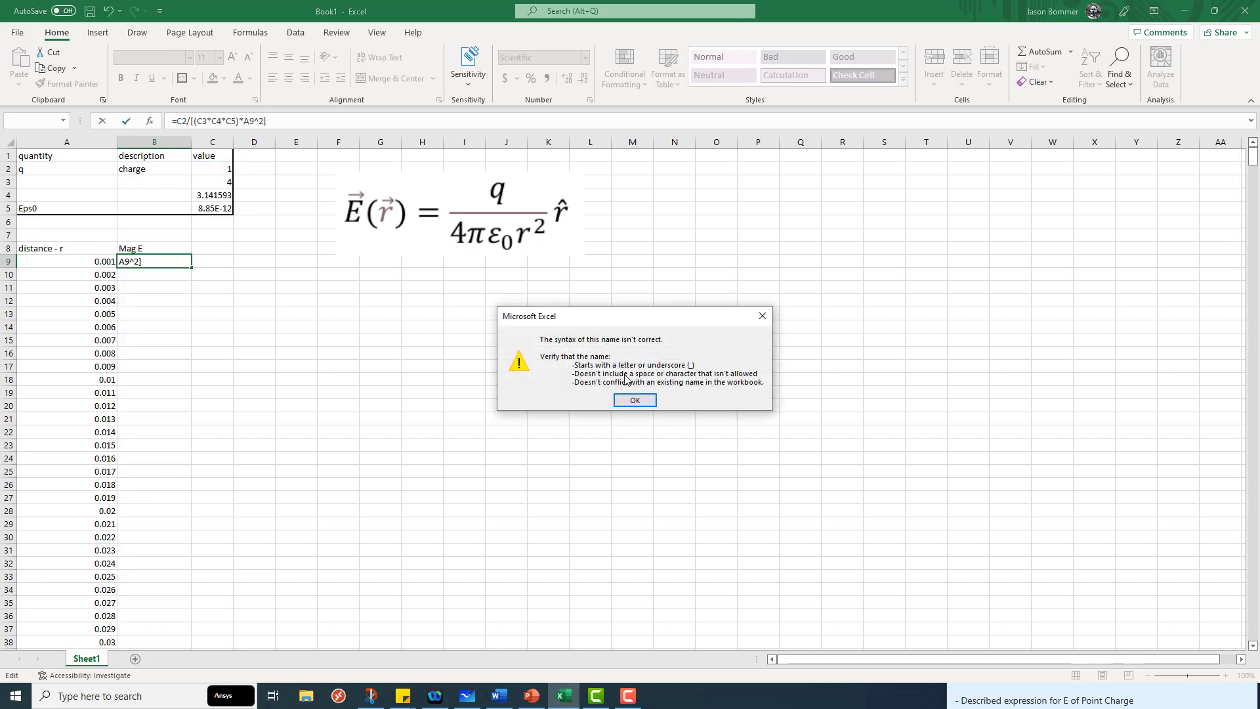
{"action": "left_click", "coordinate": [634, 399]}
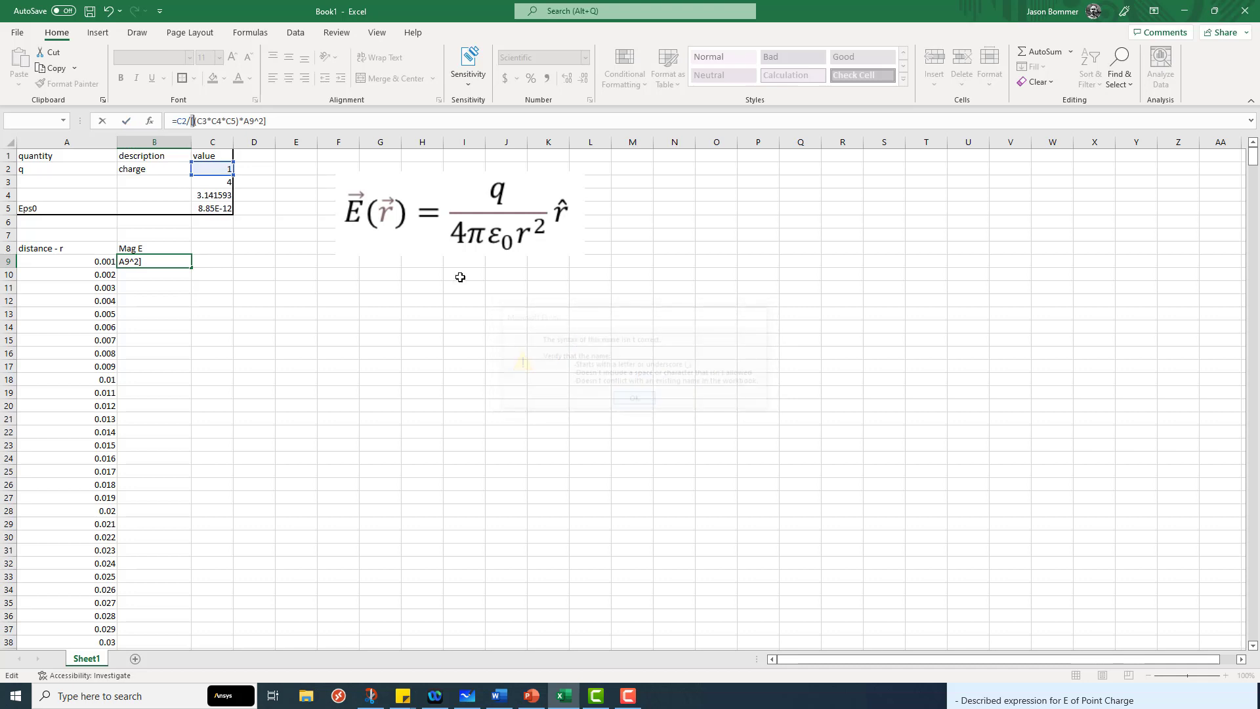
- Replace the square brackets in the B9 formula with parentheses so that it reads =1/((C3*C4*C5)*A9^2)
{"action": "left_click", "coordinate": [306, 124]}
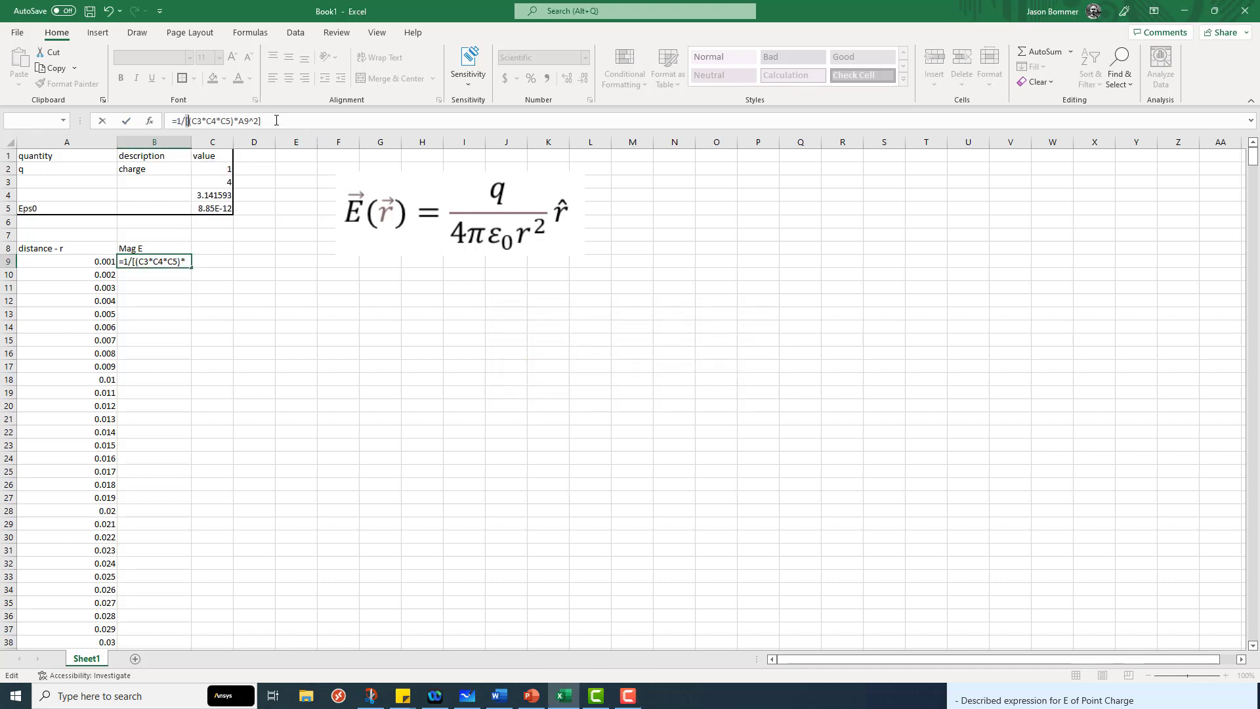
{"action": "left_click", "coordinate": [276, 120]}
{"action": "key", "text": "shift+Left"}
{"action": "type", "text": ")"}
{"action": "key", "text": "Left"}
{"action": "key", "text": "Left"}
{"action": "key", "text": "Left"}
{"action": "key", "text": "Left"}
{"action": "key", "text": "Delete"}
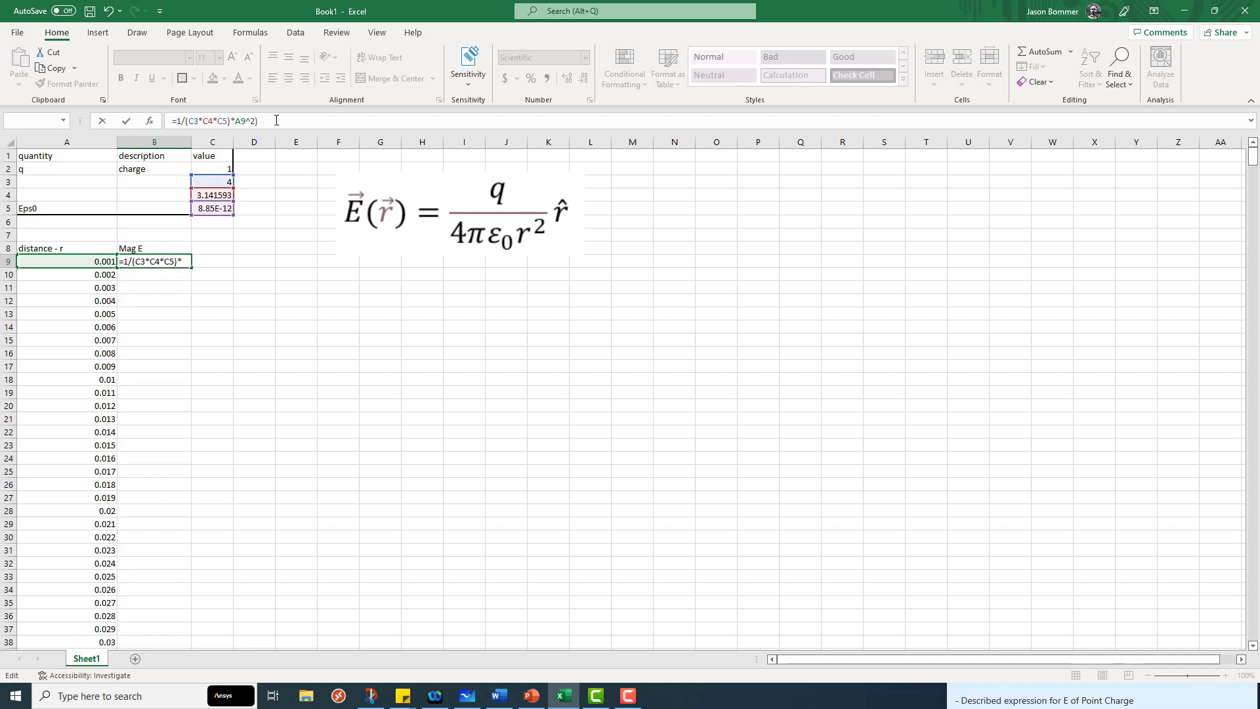
{"action": "type", "text": "("}
{"action": "key", "text": "Return"}
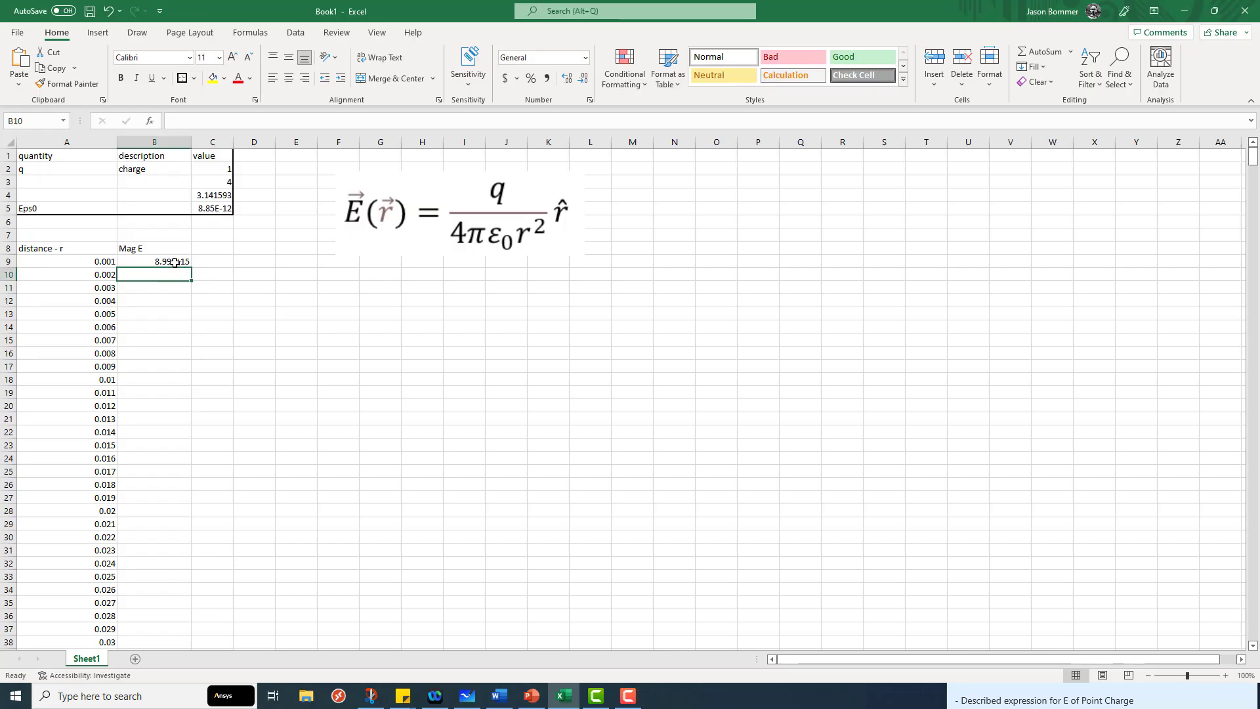
- Fill the field magnitude formula from B9 down to B14
{"action": "left_click", "coordinate": [174, 262]}
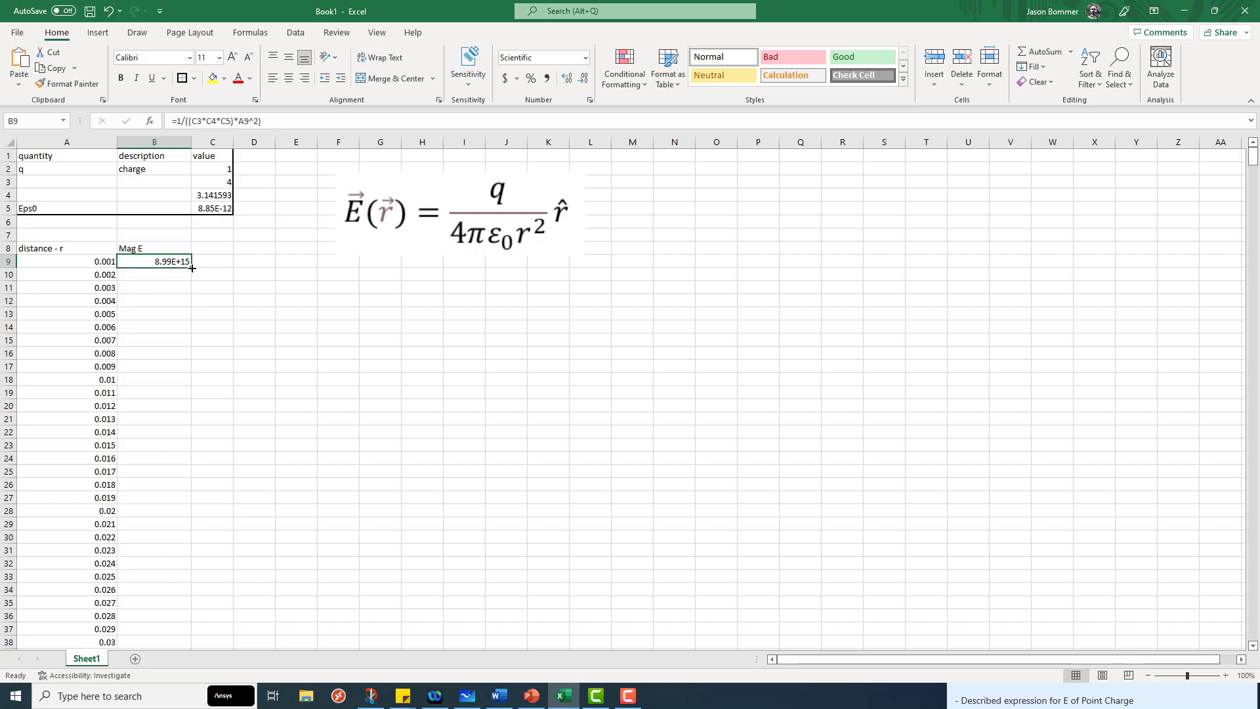
{"action": "left_click_drag", "start_coordinate": [194, 268], "coordinate": [176, 338]}
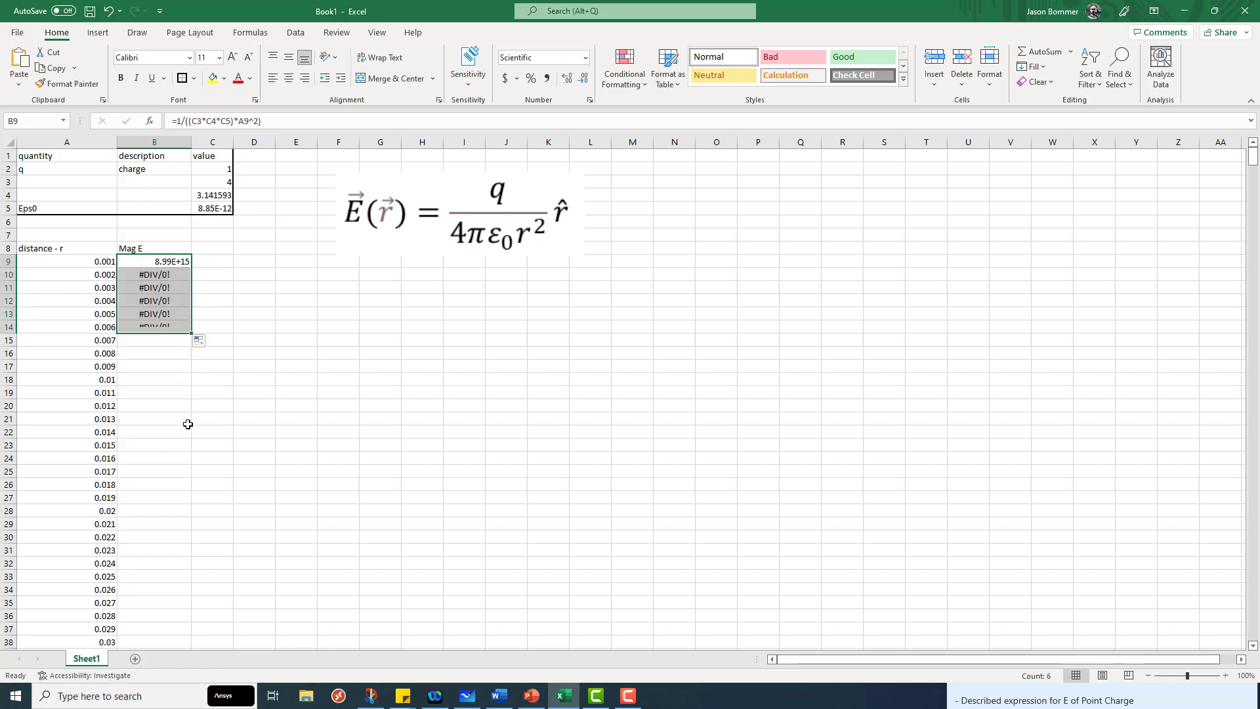
{"action": "left_click", "coordinate": [187, 431]}
- Examine the filled formulas in B10 to B14 to see which cells each one references for the constants and the distance
{"action": "left_click", "coordinate": [173, 278]}
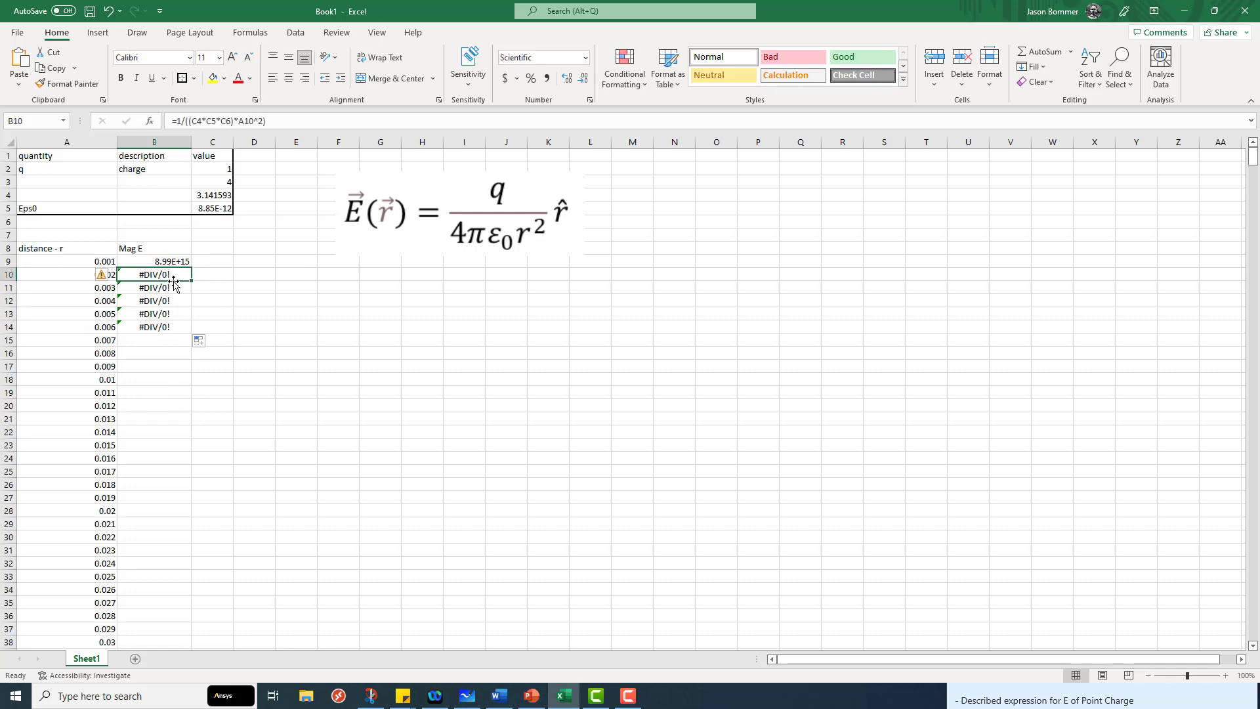
{"action": "mouse_move", "coordinate": [102, 277]}
{"action": "left_click", "coordinate": [241, 127]}
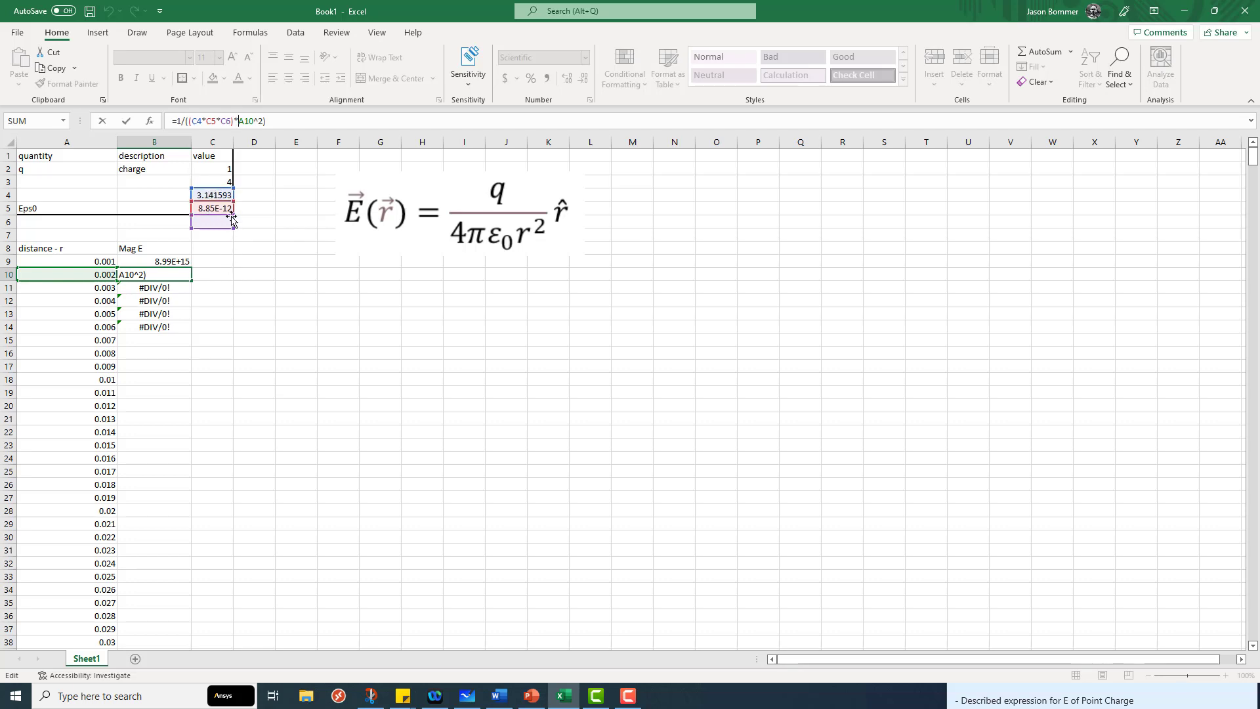
{"action": "left_click", "coordinate": [171, 289]}
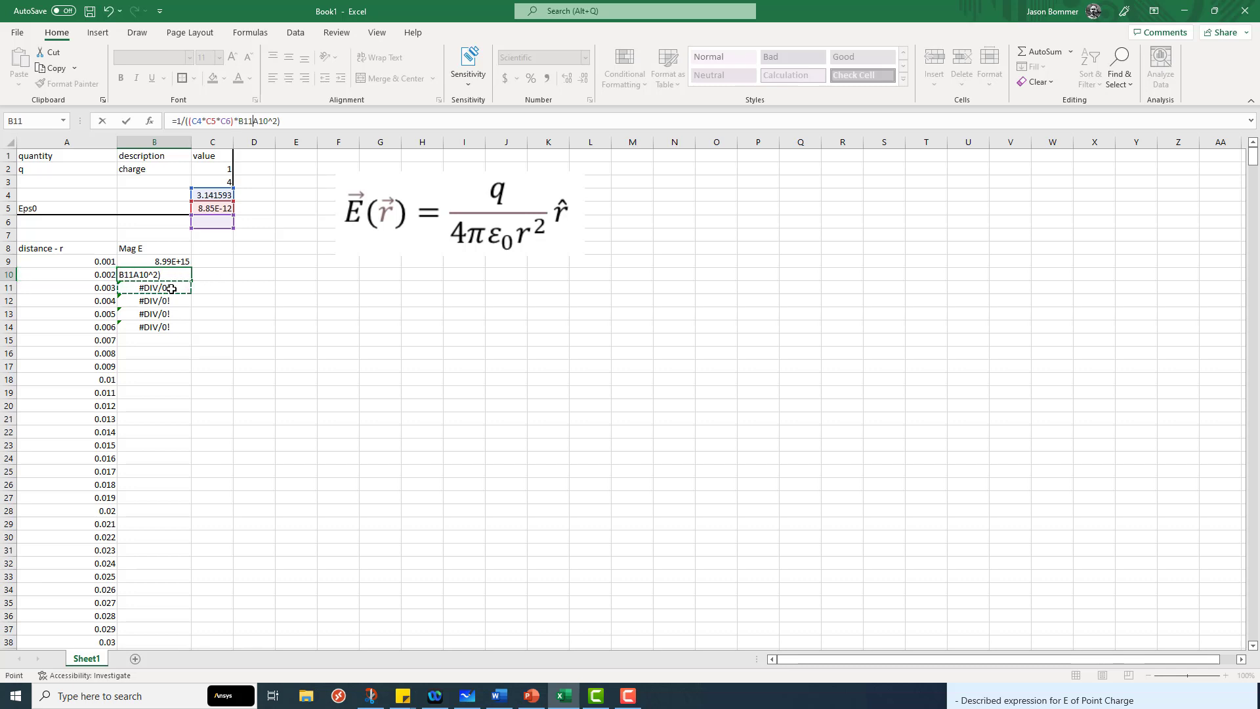
{"action": "key", "text": "Escape"}
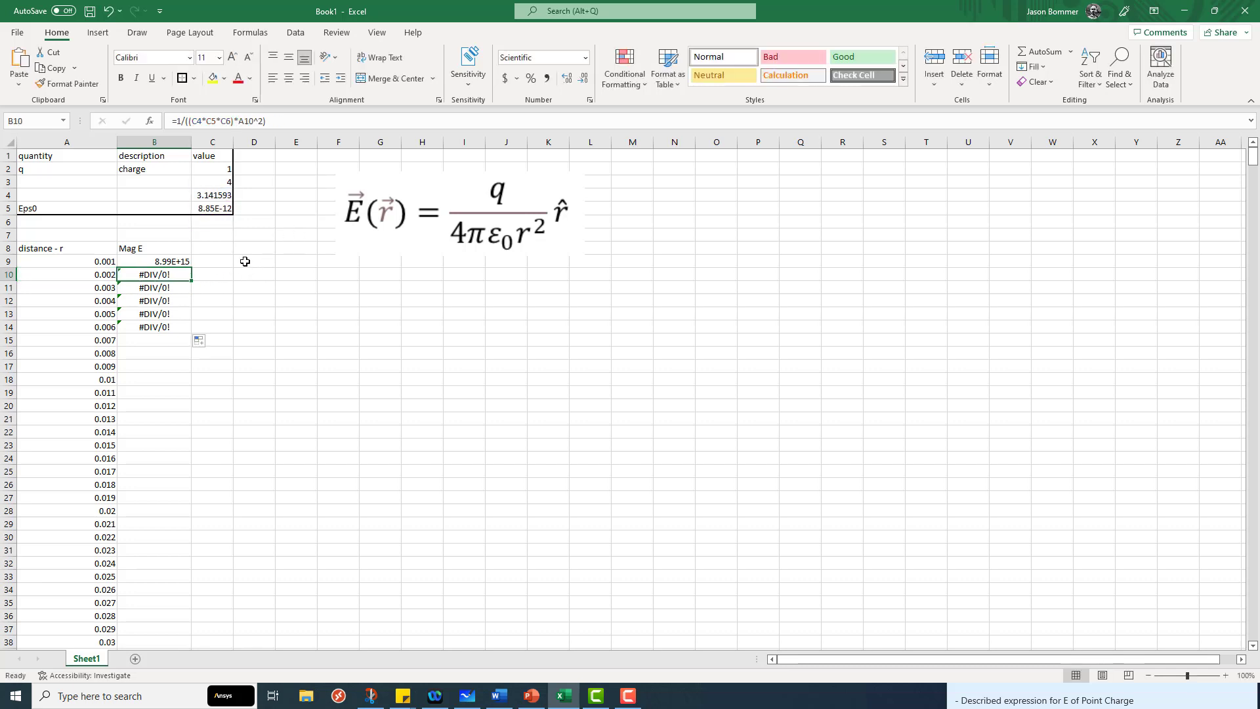
{"action": "left_click", "coordinate": [256, 287]}
{"action": "left_click", "coordinate": [163, 288]}
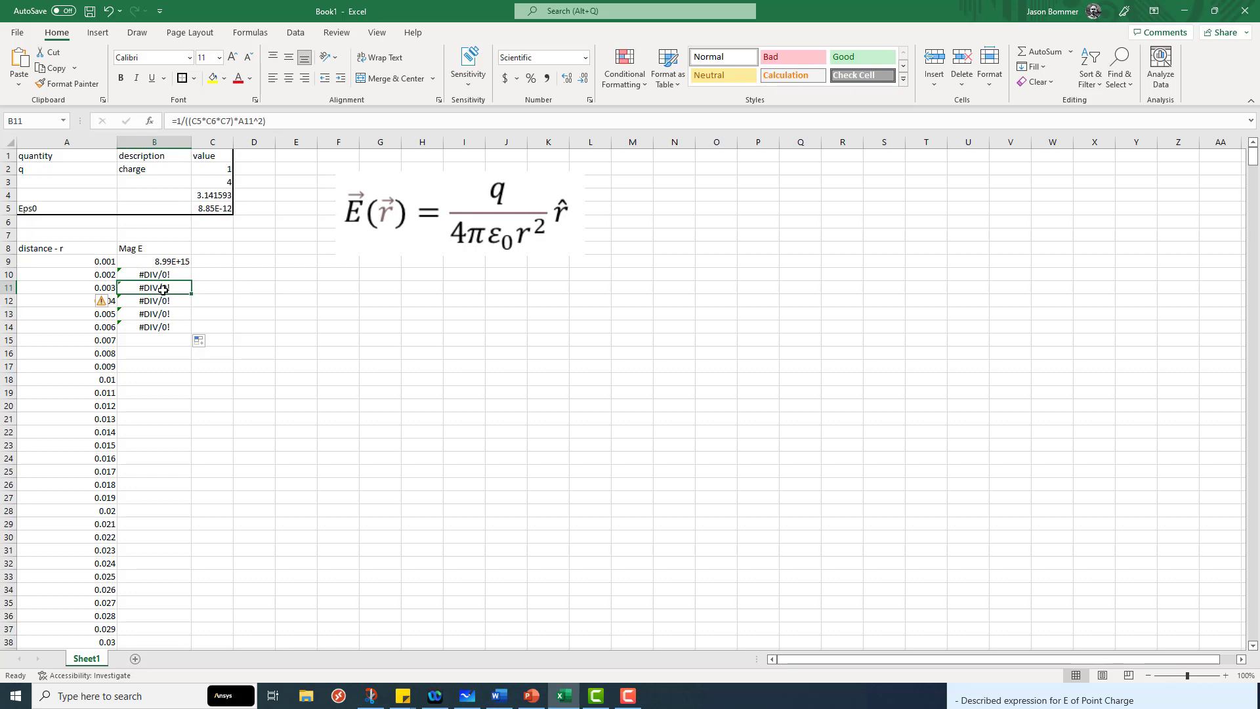
{"action": "key", "text": "Down"}
{"action": "key", "text": "Down"}
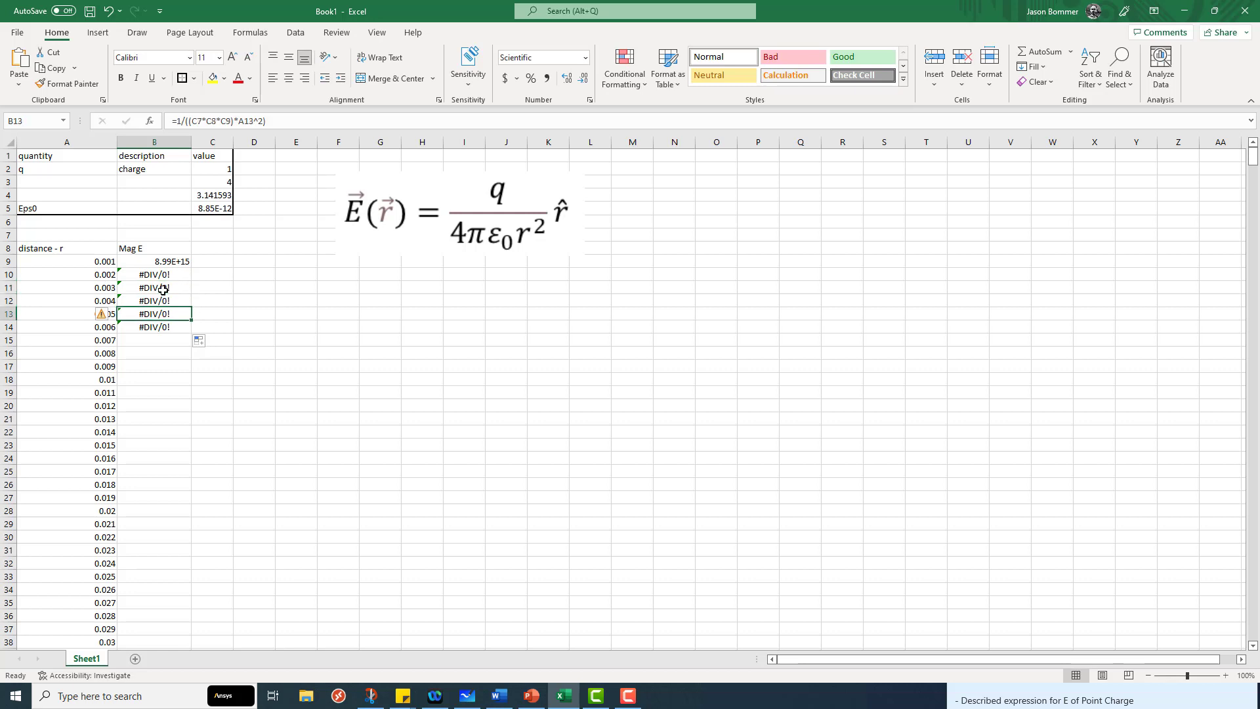
{"action": "key", "text": "Down"}
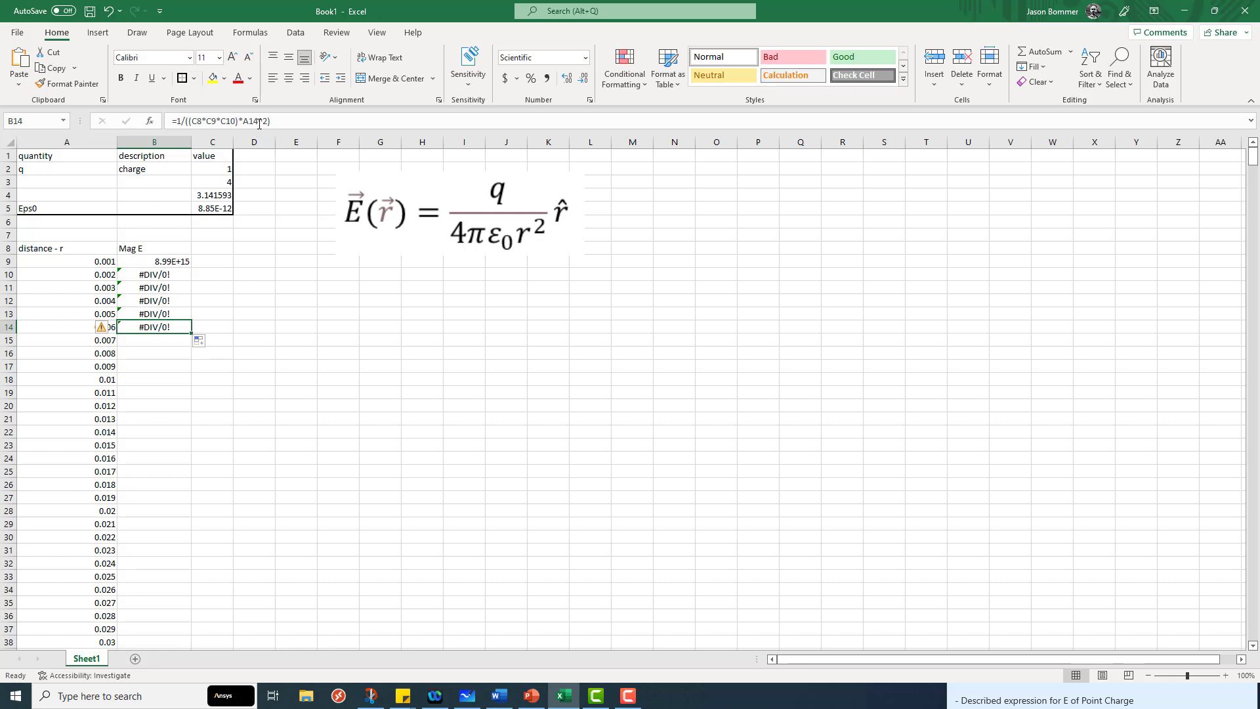
{"action": "key", "text": "F2"}
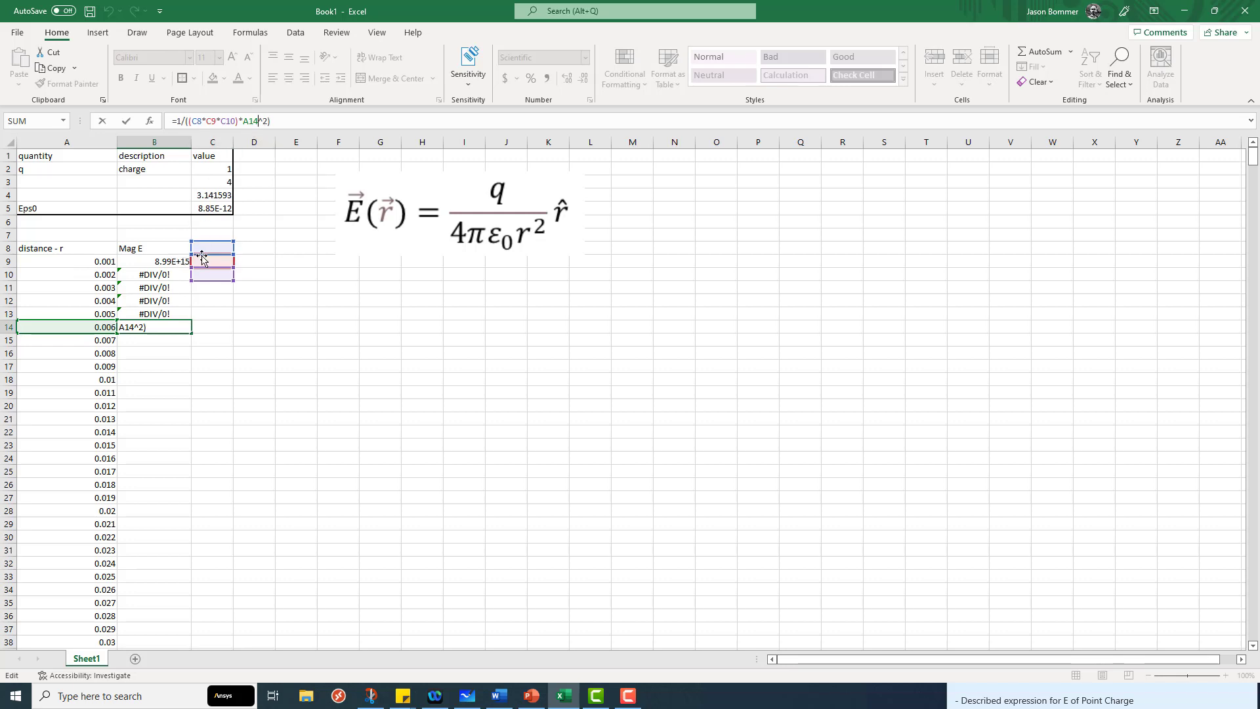
- Clear the faulty field magnitude formulas from B10 to B14
{"action": "left_click", "coordinate": [171, 329]}
{"action": "left_click_drag", "start_coordinate": [168, 329], "coordinate": [166, 275]}
{"action": "key", "text": "Delete"}
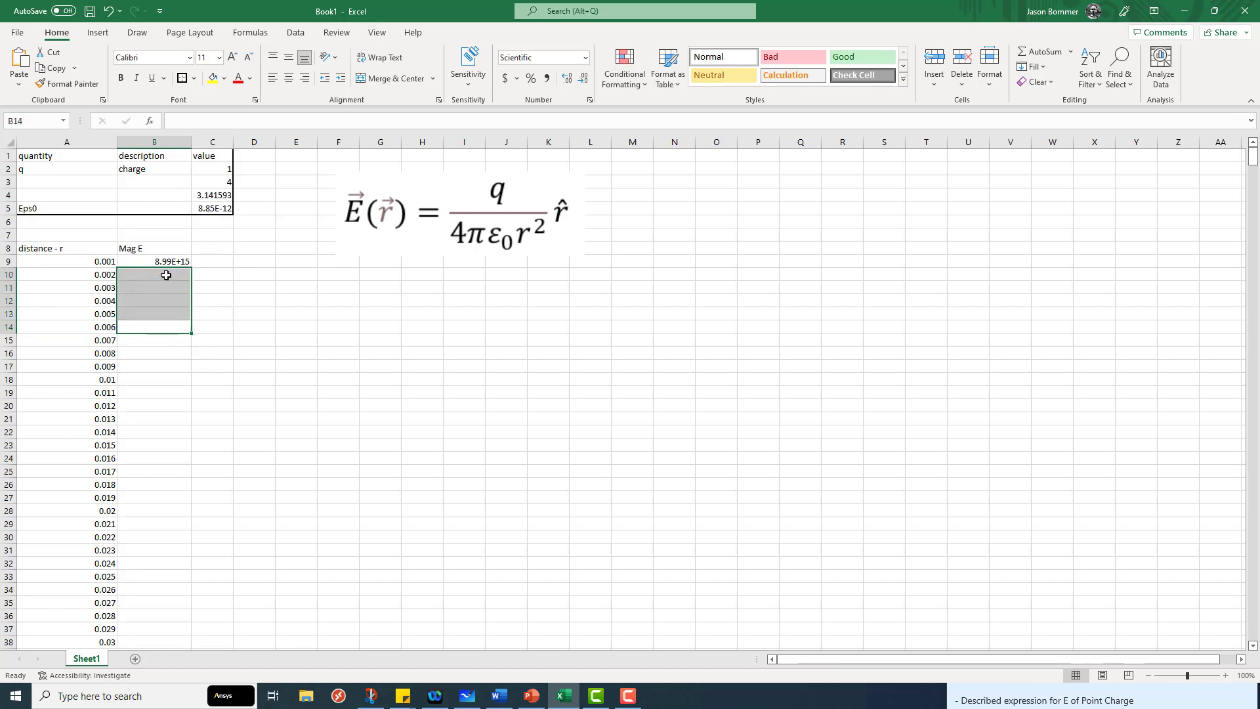
{"action": "left_click", "coordinate": [219, 320]}
- Lock the rows of the constant references in the B9 formula so that it reads =1/((C$3*C$4*C$5)*A9^2)
{"action": "left_click", "coordinate": [173, 262]}
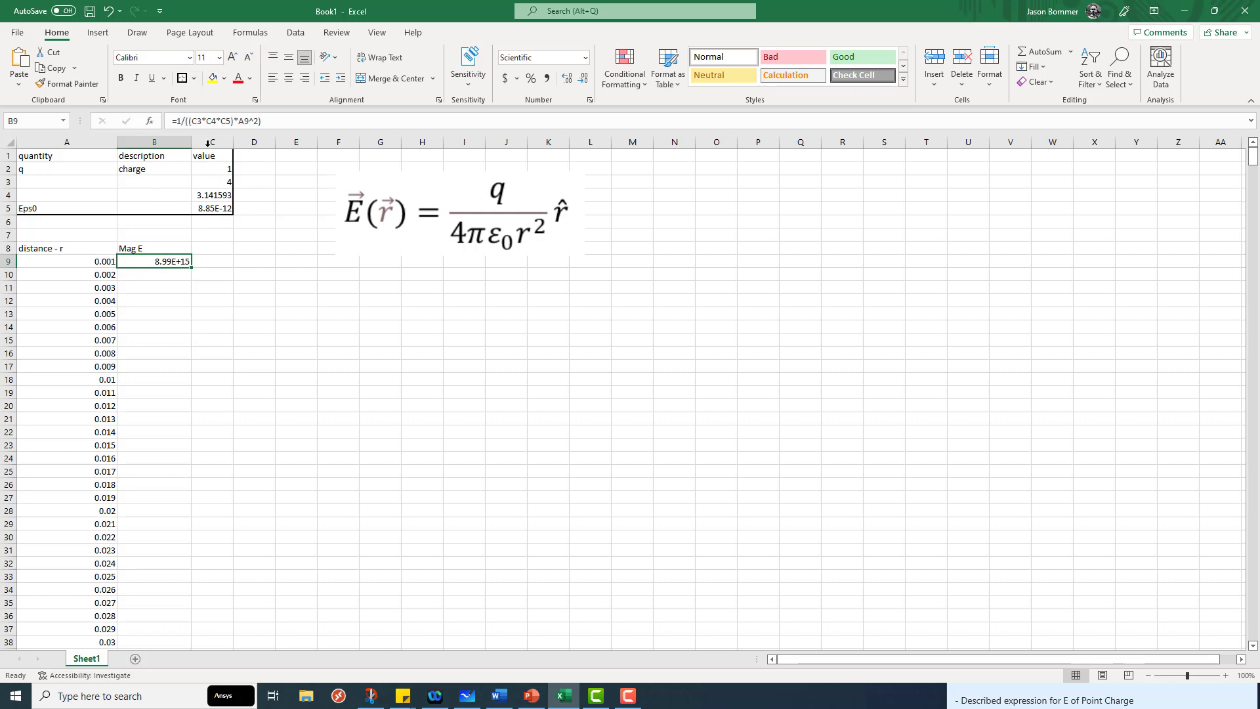
{"action": "left_click", "coordinate": [198, 125]}
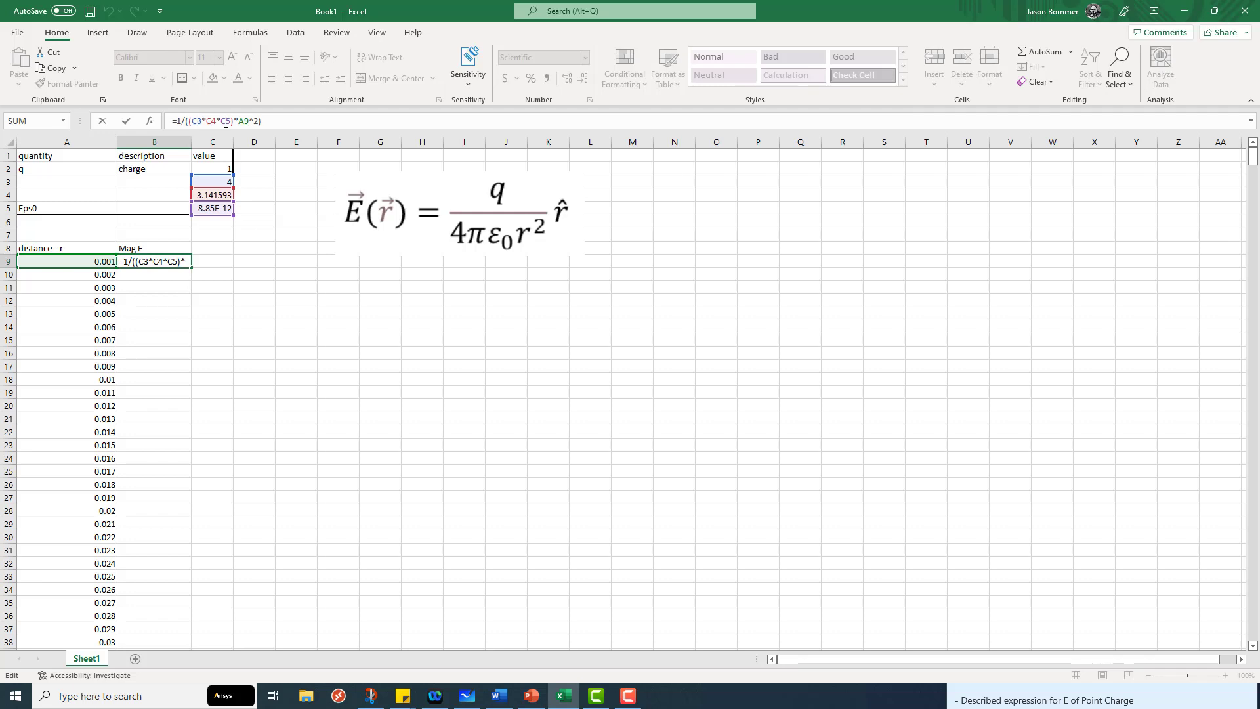
{"action": "type", "text": "$"}
{"action": "type", "text": "$3*C"}
{"action": "type", "text": "$"}
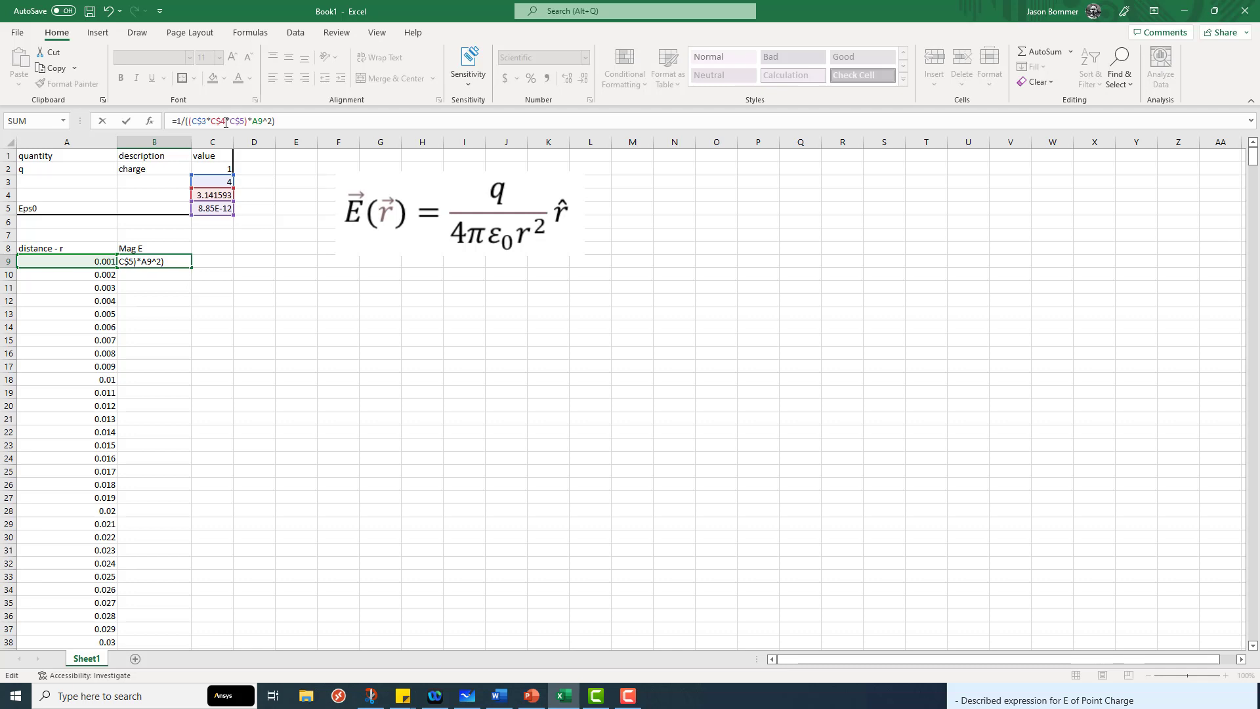
{"action": "key", "text": "Return"}
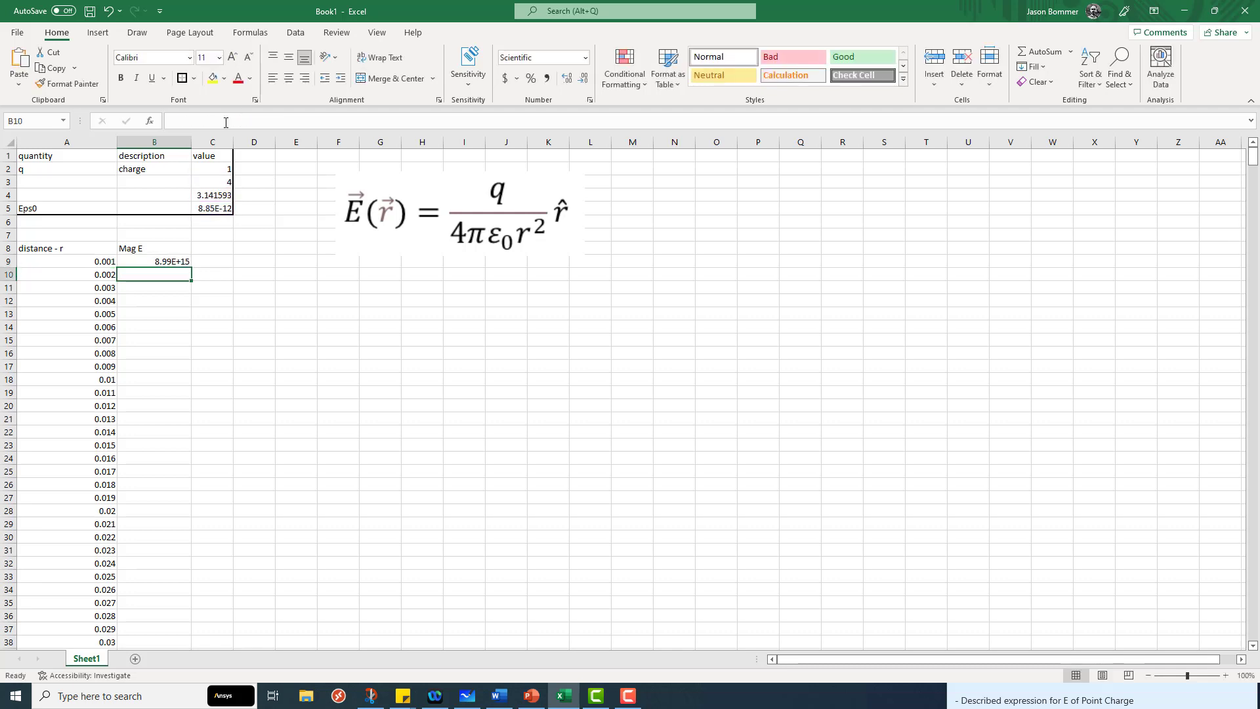
- Fill the corrected field magnitude formula from B9 down to B12
{"action": "left_click", "coordinate": [174, 261]}
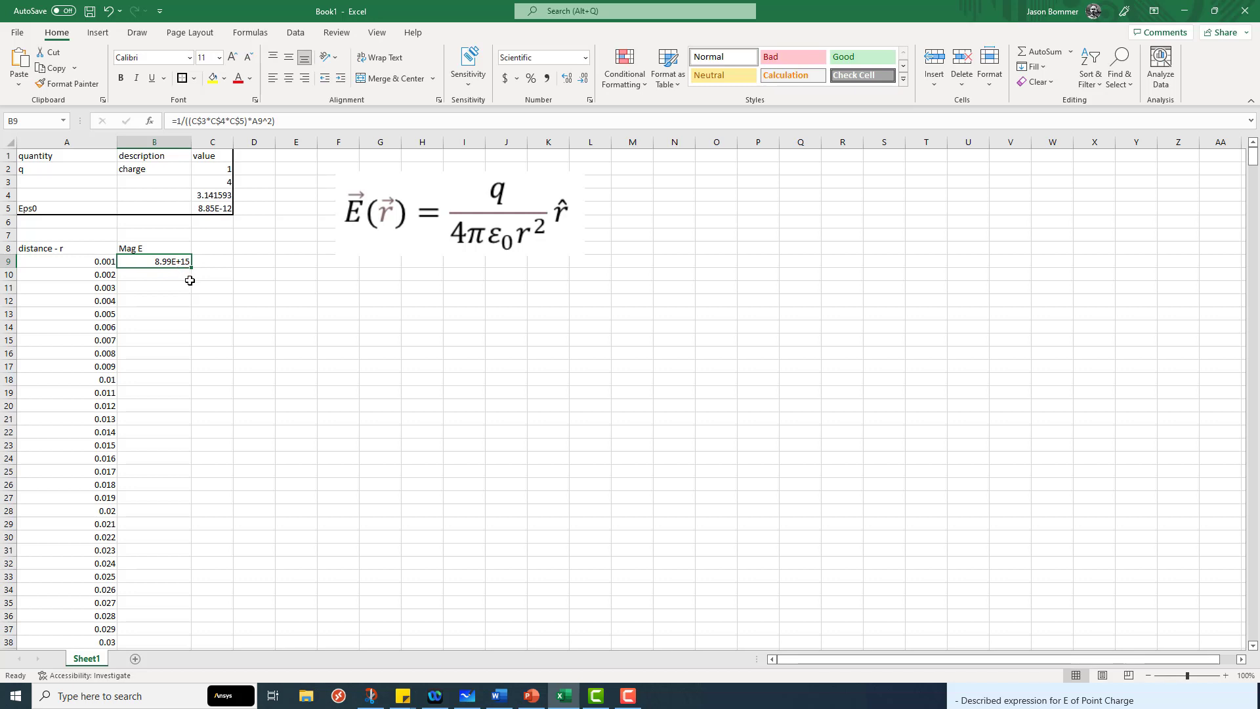
{"action": "left_click_drag", "start_coordinate": [191, 267], "coordinate": [192, 303]}
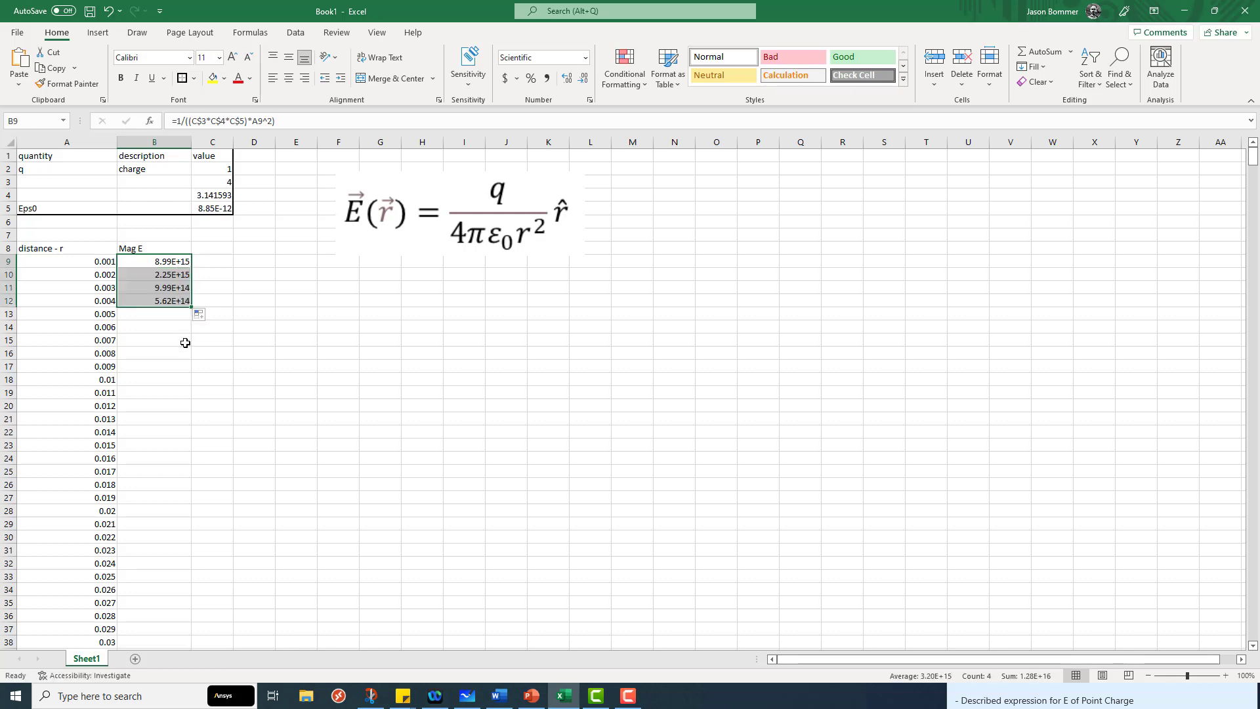
{"action": "left_click", "coordinate": [177, 354]}
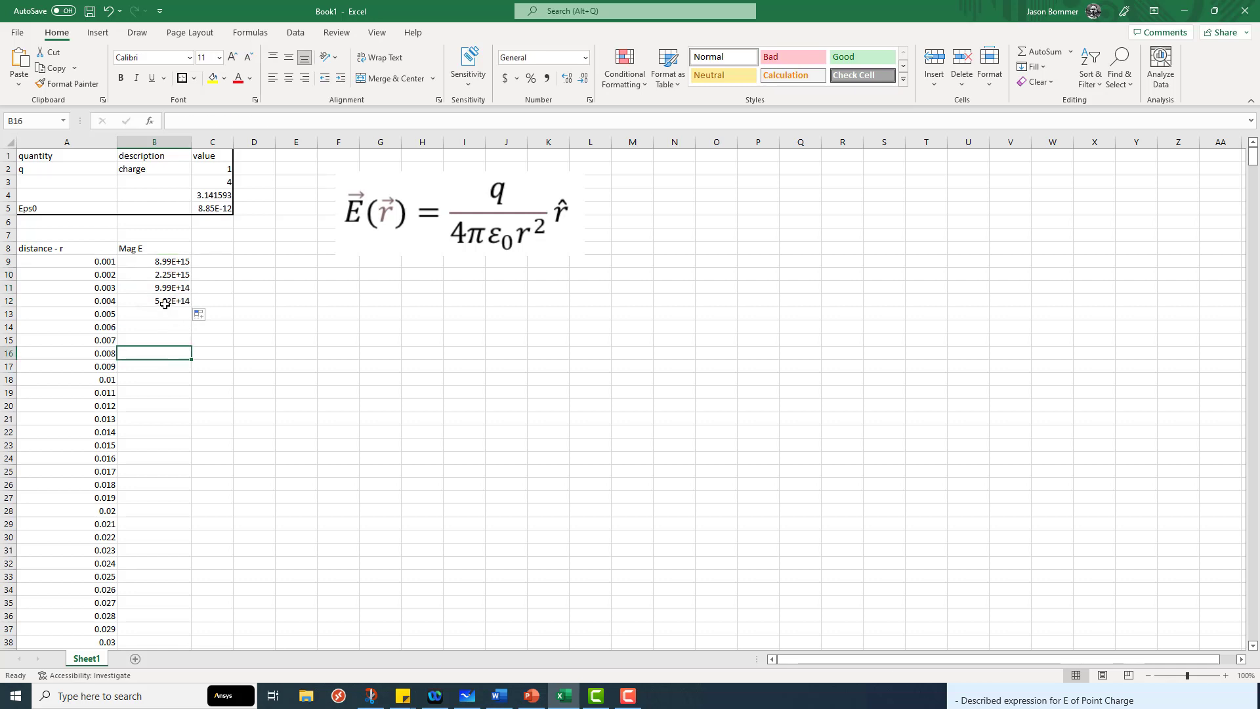
- Compare the formulas in B9 to B12 to check how the constant and distance references behave from row to row
{"action": "left_click", "coordinate": [170, 262]}
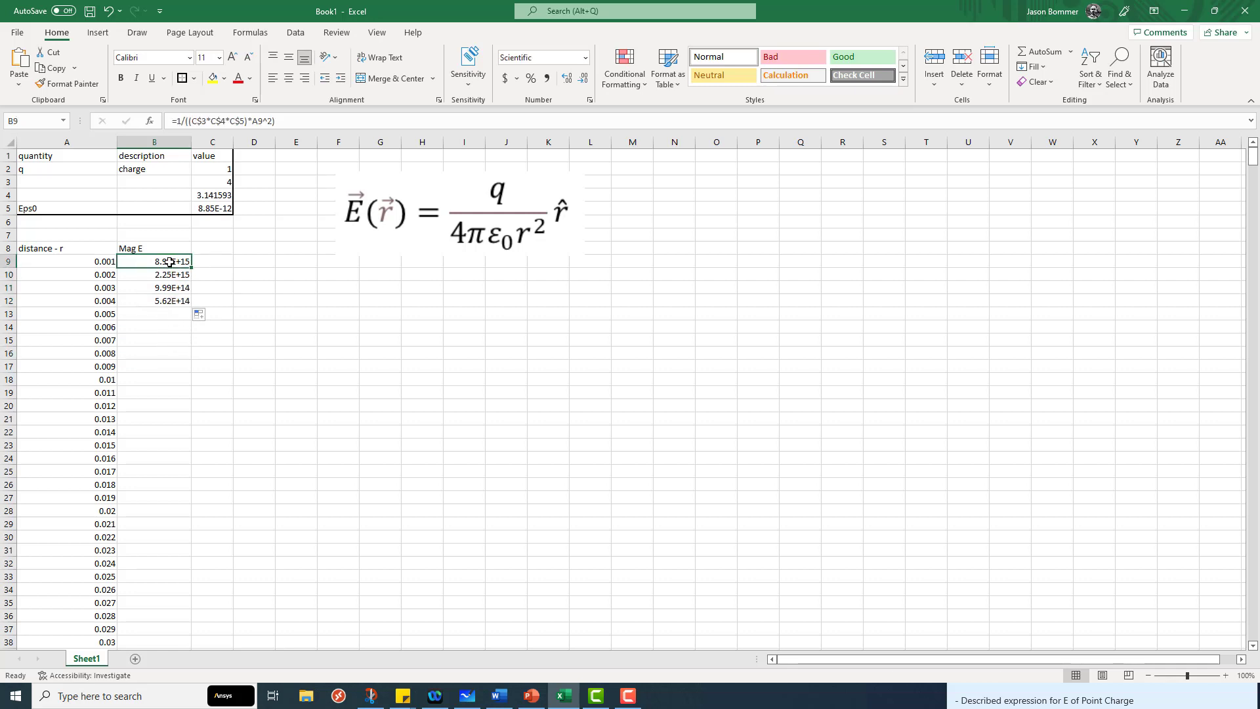
{"action": "key", "text": "Down"}
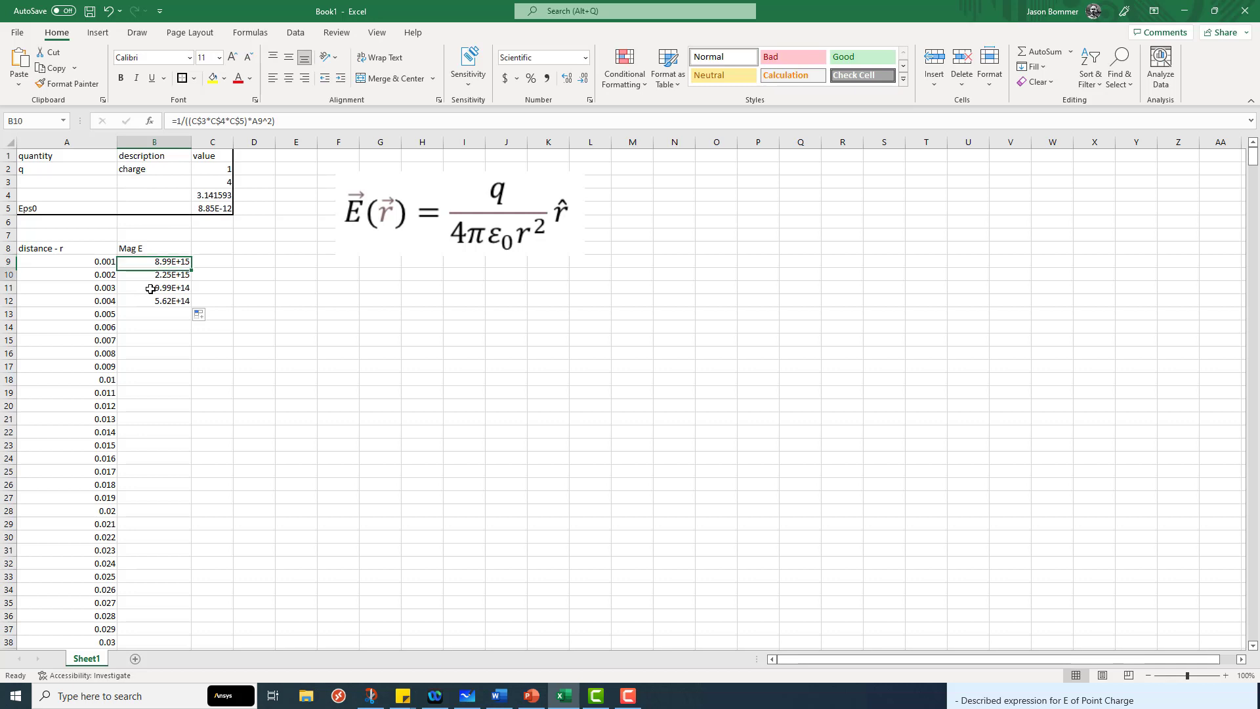
{"action": "key", "text": "Down"}
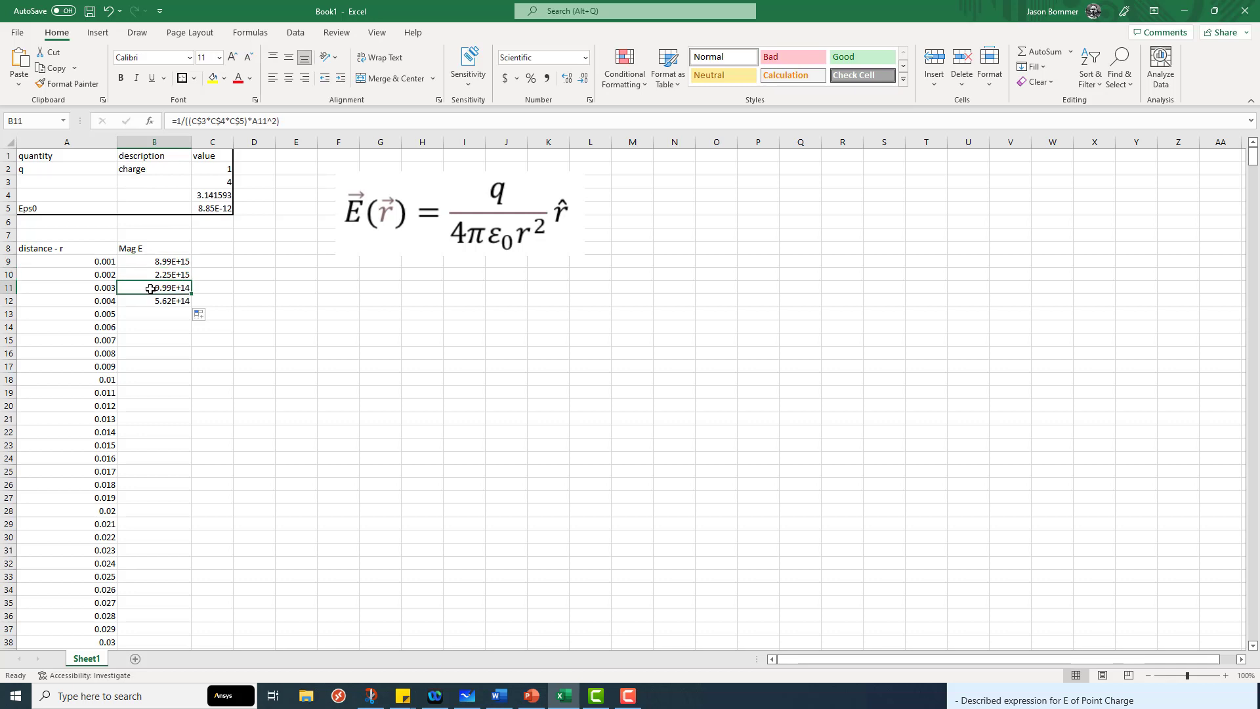
{"action": "key", "text": "Up"}
{"action": "key", "text": "Down"}
{"action": "key", "text": "Down"}
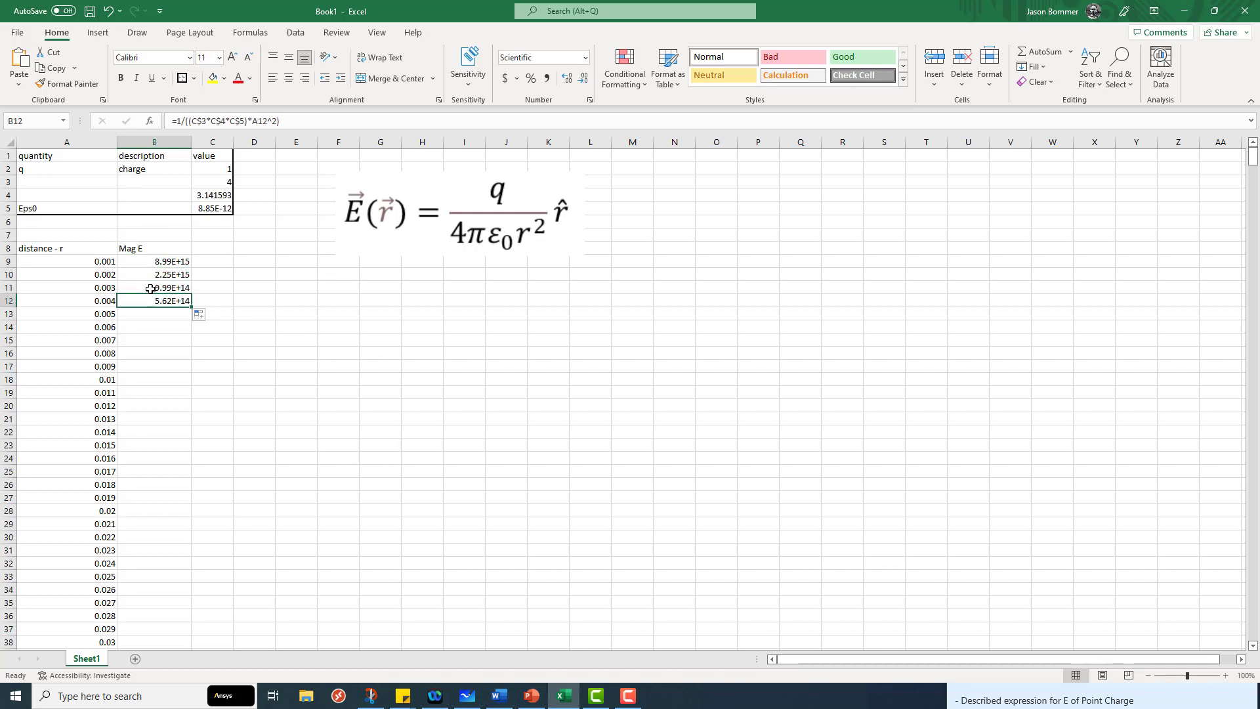
{"action": "key", "text": "Up"}
{"action": "key", "text": "Up"}
{"action": "key", "text": "Down"}
{"action": "key", "text": "Down"}
{"action": "key", "text": "Up"}
{"action": "key", "text": "Up"}
{"action": "key", "text": "Down"}
{"action": "key", "text": "Down"}
{"action": "key", "text": "Up"}
{"action": "key", "text": "Up"}
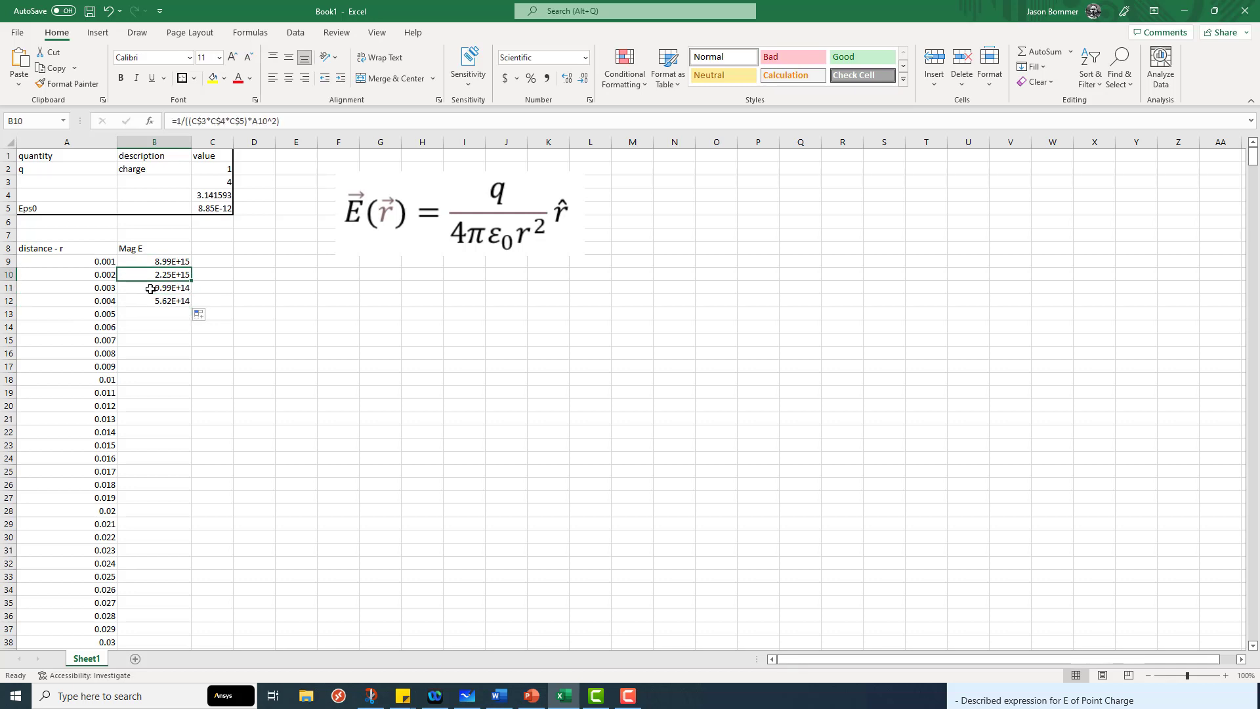
{"action": "key", "text": "Up"}
{"action": "key", "text": "Down"}
{"action": "key", "text": "Down"}
{"action": "key", "text": "Down"}
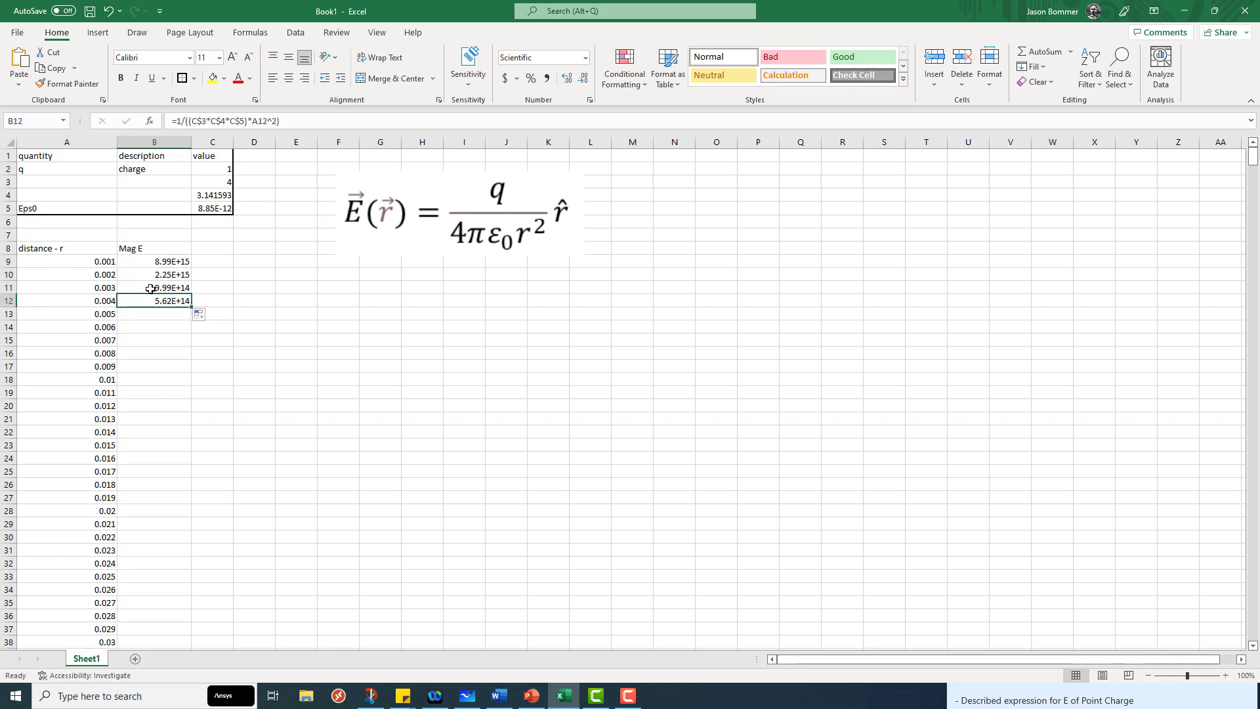
{"action": "key", "text": "Up"}
{"action": "key", "text": "Up"}
{"action": "key", "text": "Down"}
{"action": "key", "text": "Down"}
- Extend the field magnitude formulas in B9:B12 down to B1008, covering every distance up to 1
{"action": "left_click", "coordinate": [173, 272]}
{"action": "left_click_drag", "start_coordinate": [171, 261], "coordinate": [170, 299]}
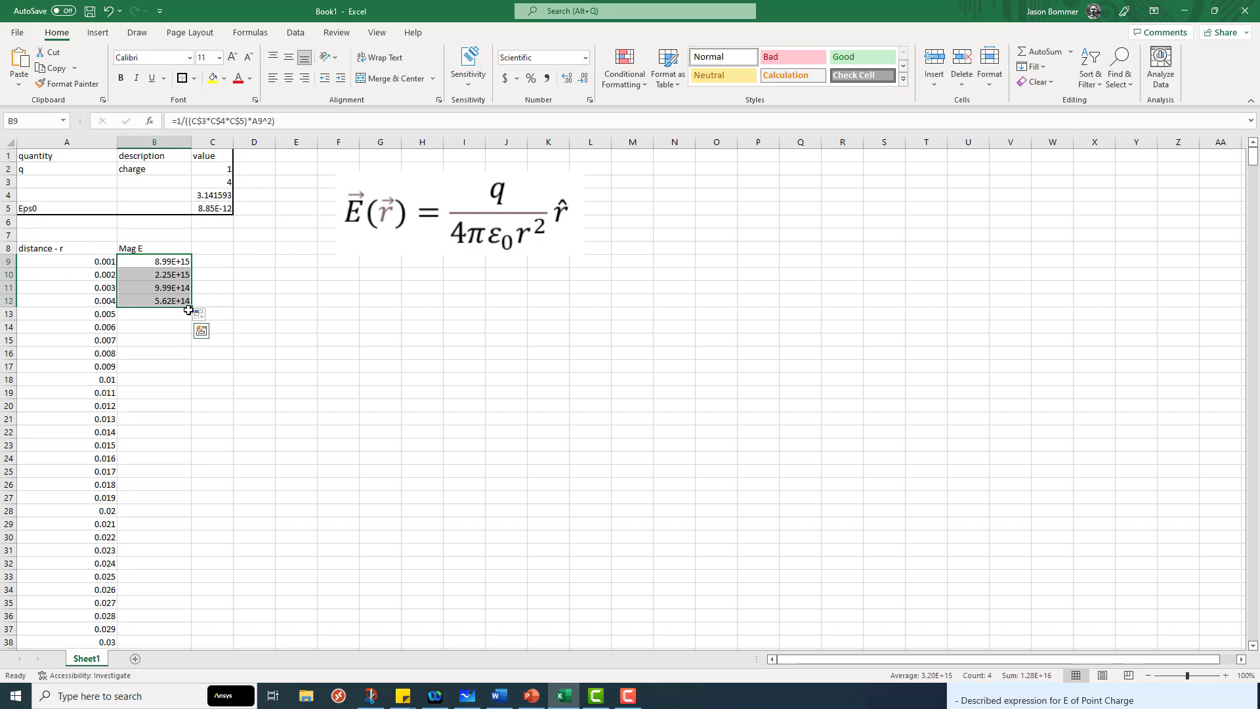
{"action": "left_click_drag", "start_coordinate": [191, 305], "coordinate": [169, 631]}
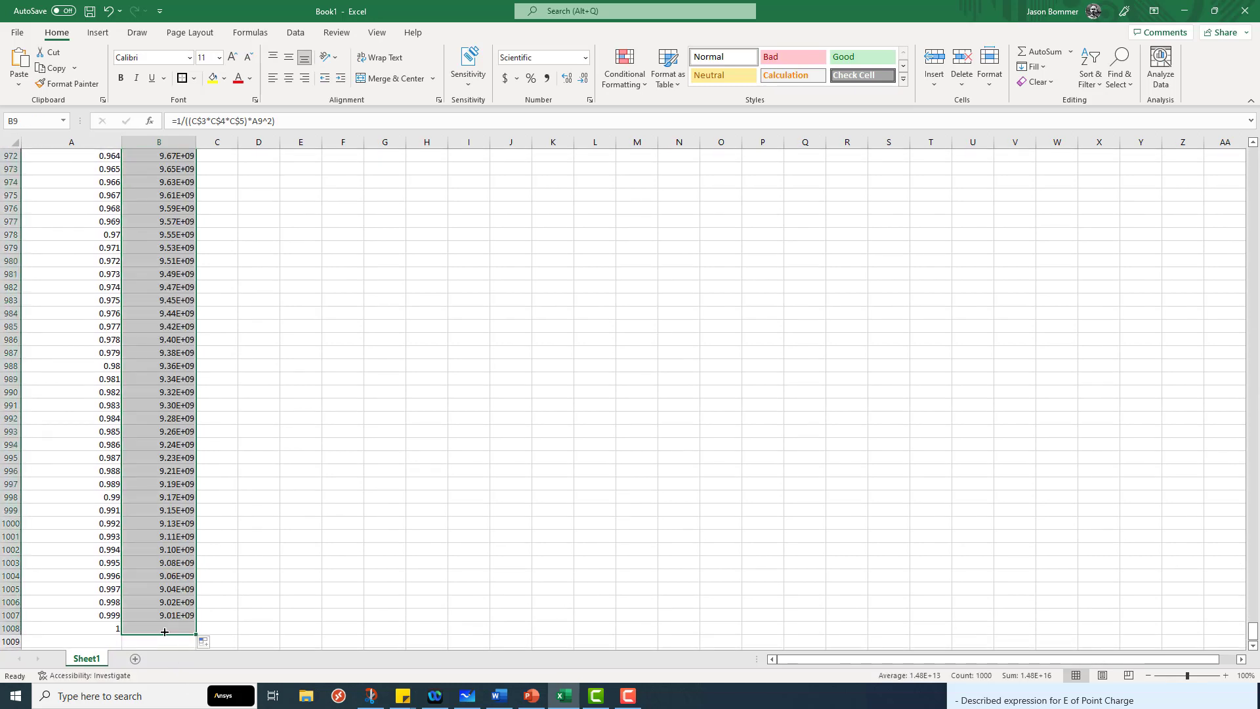
{"action": "left_click", "coordinate": [273, 581]}
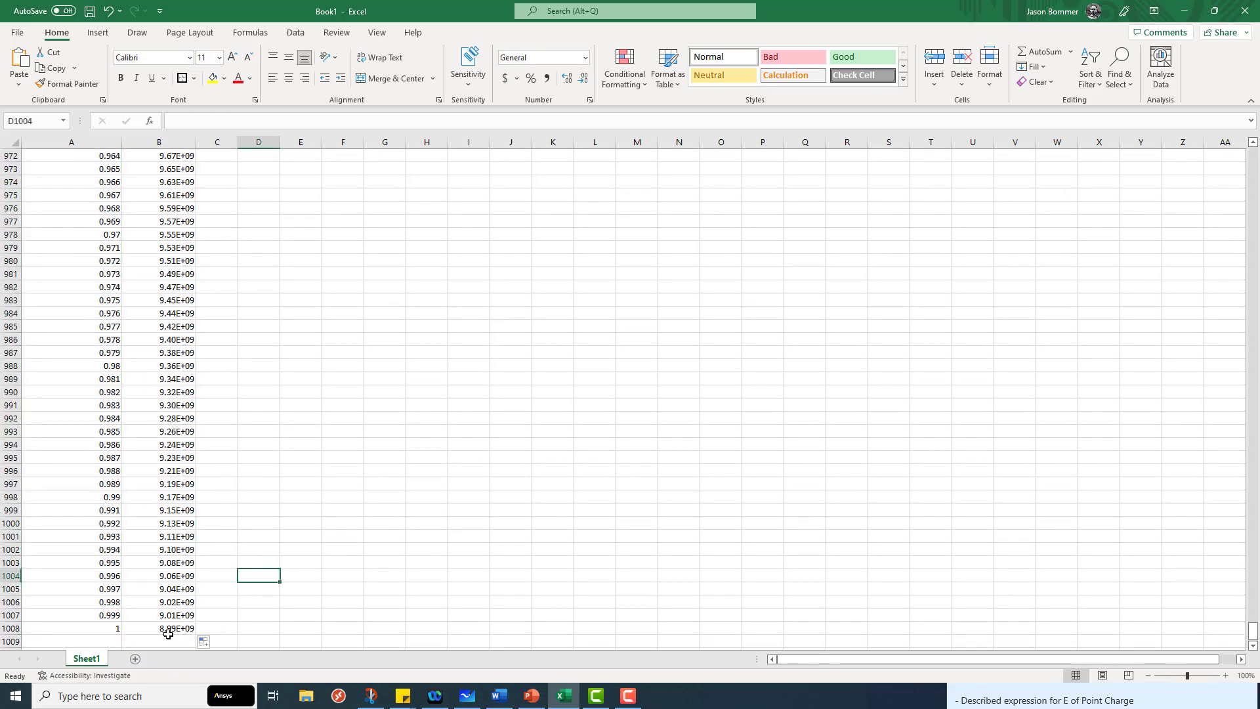